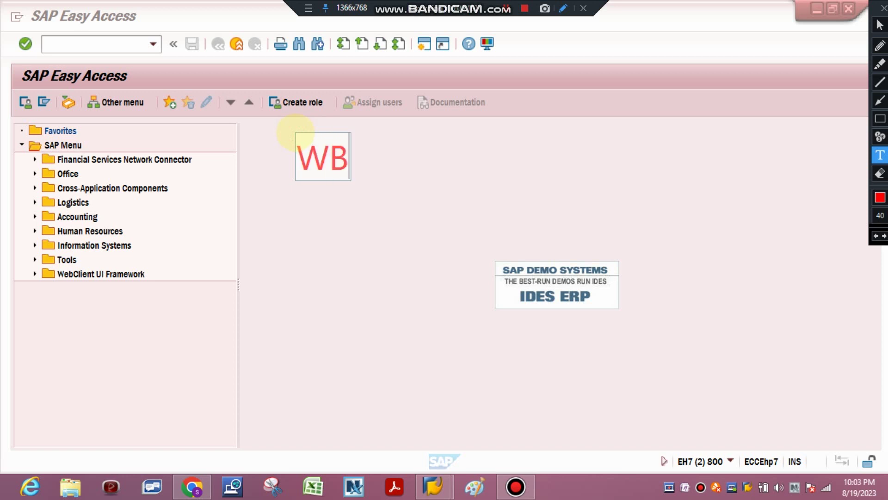
- Finish the WBS label and add the text "WORK BREAKDOWN STRUCTURE" as an annotation just beneath it
{"action": "left_click", "coordinate": [412, 138]}
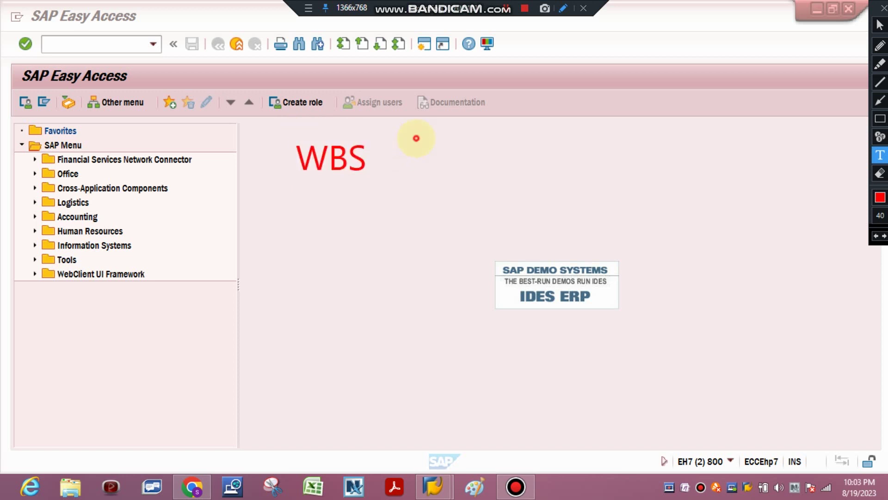
{"action": "left_click", "coordinate": [416, 138]}
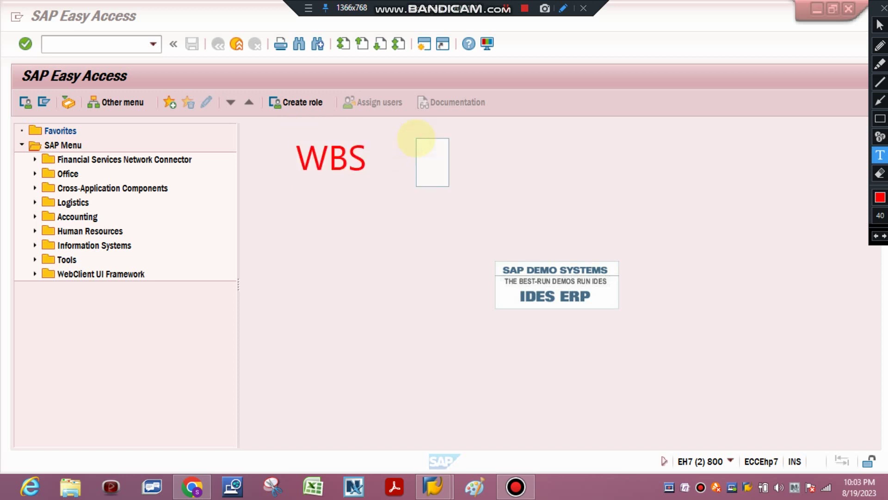
{"action": "type", "text": "WORK"}
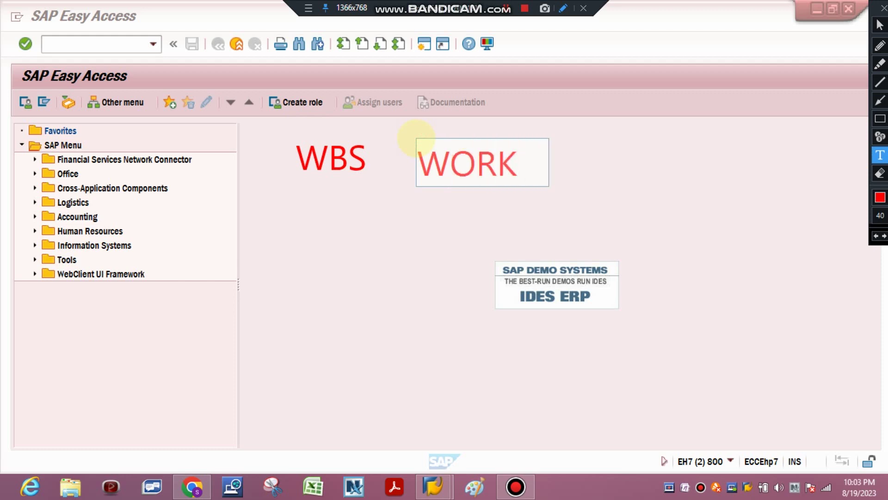
{"action": "type", "text": " BREAKDO"}
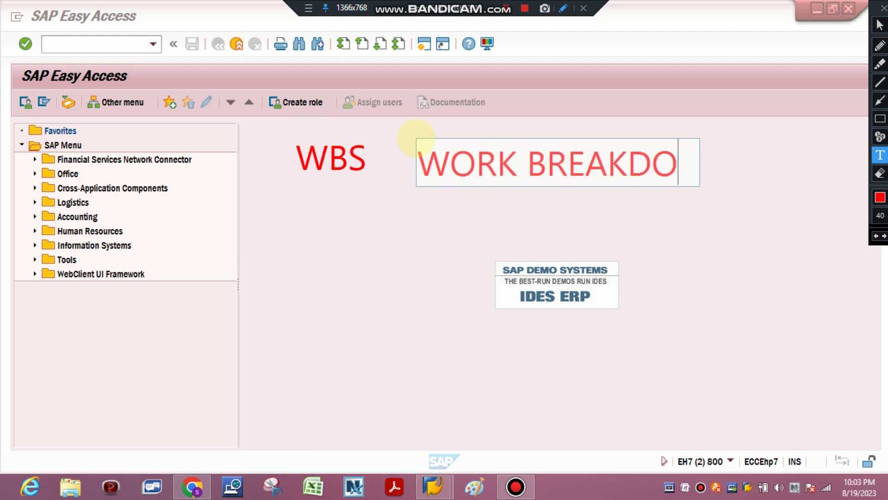
{"action": "type", "text": "WN STRUCTURE"}
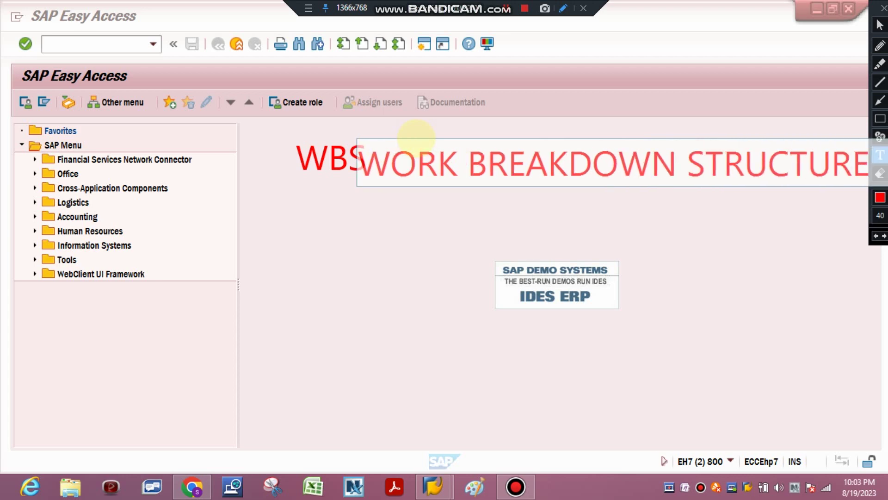
{"action": "left_click_drag", "start_coordinate": [462, 187], "coordinate": [367, 231]}
{"action": "left_click", "coordinate": [414, 313]}
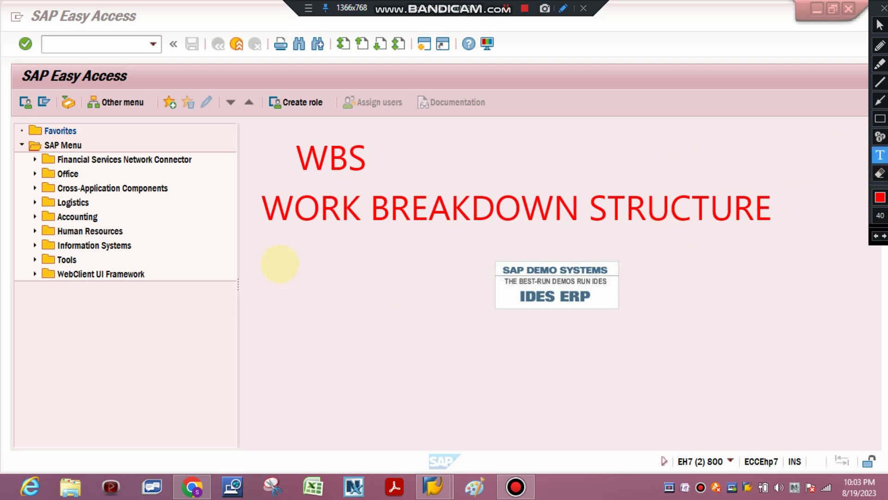
- Add the text annotation "CAPITAL INVESTMENT" below the work breakdown structure line
{"action": "left_click", "coordinate": [278, 257]}
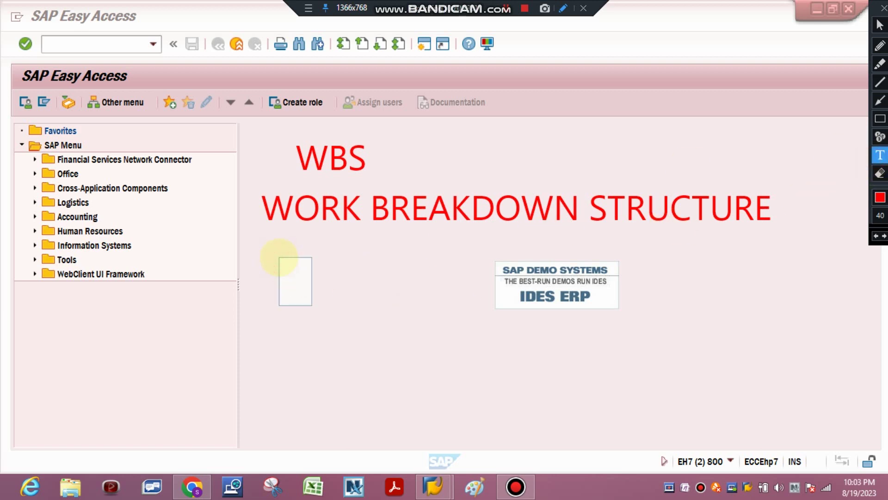
{"action": "type", "text": "CAPI"}
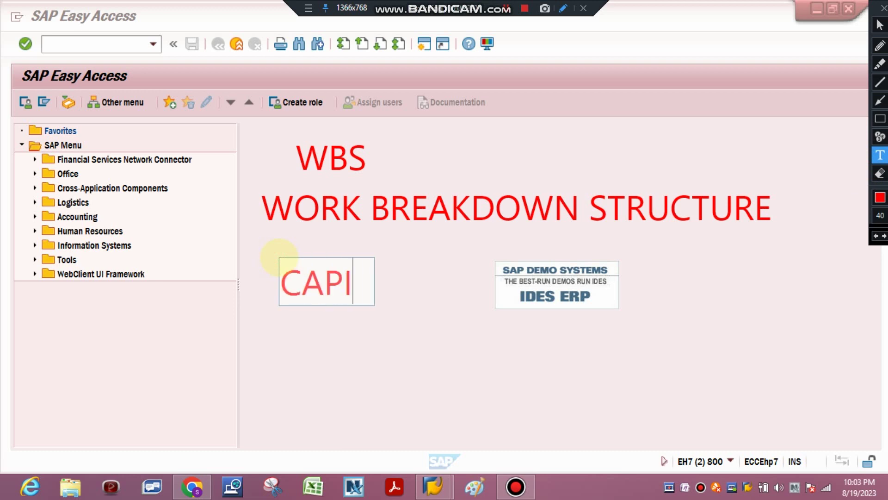
{"action": "type", "text": "TAL INVE"}
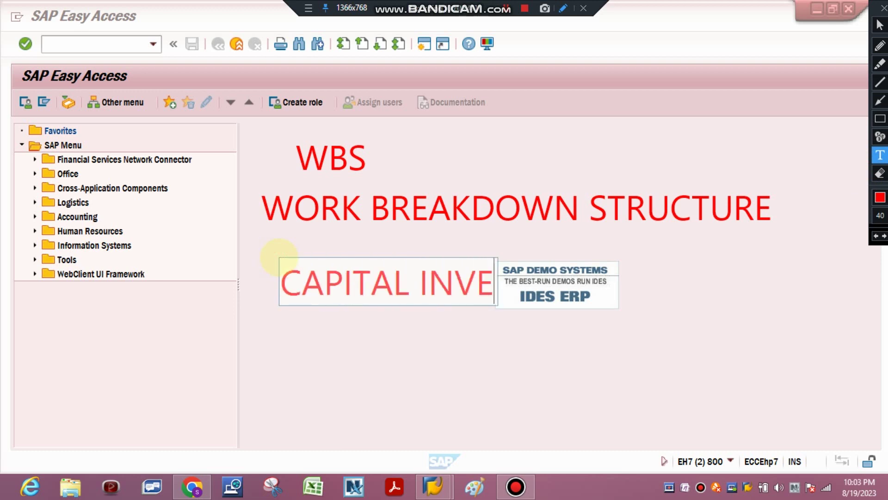
{"action": "type", "text": "STMENT"}
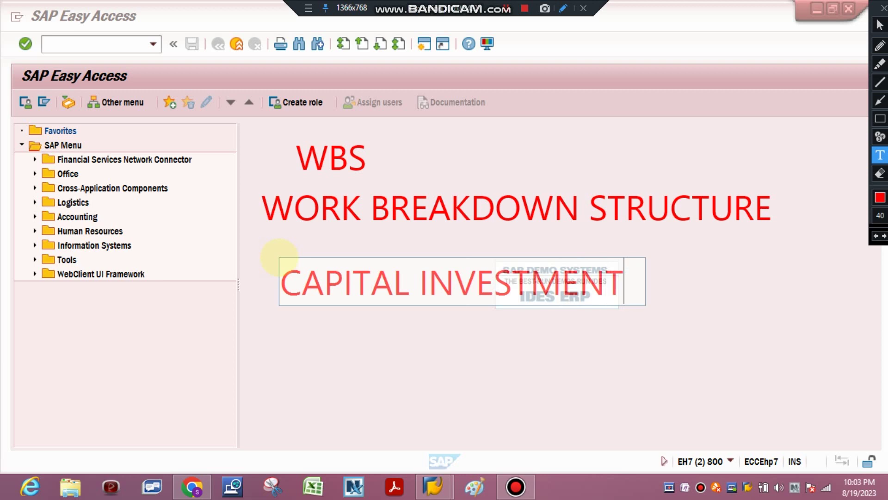
{"action": "left_click", "coordinate": [278, 337]}
- Add the text annotation "PROJECT -SMALL OR BIG" below the capital investment line
{"action": "left_click", "coordinate": [295, 318]}
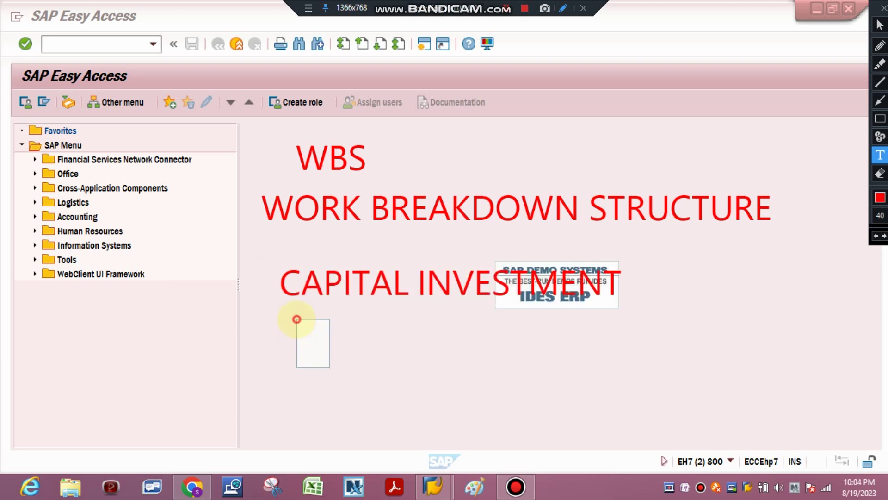
{"action": "type", "text": "PROJ"}
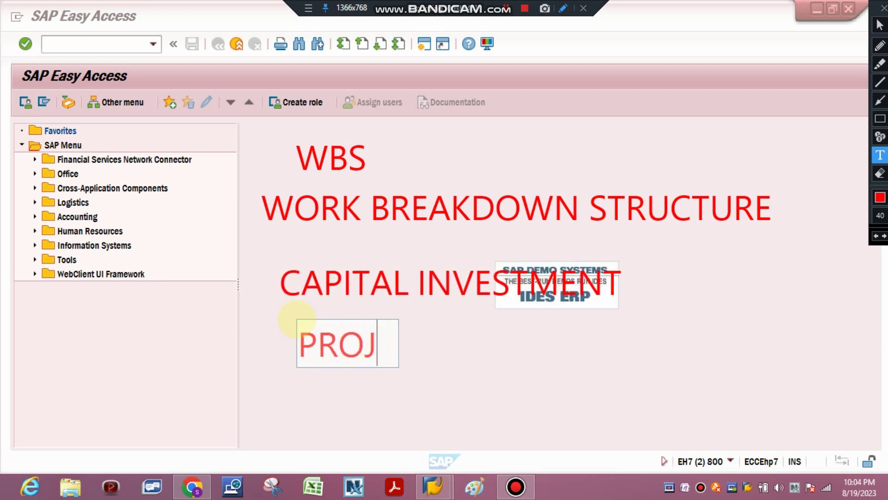
{"action": "type", "text": "ECT  -SMA"}
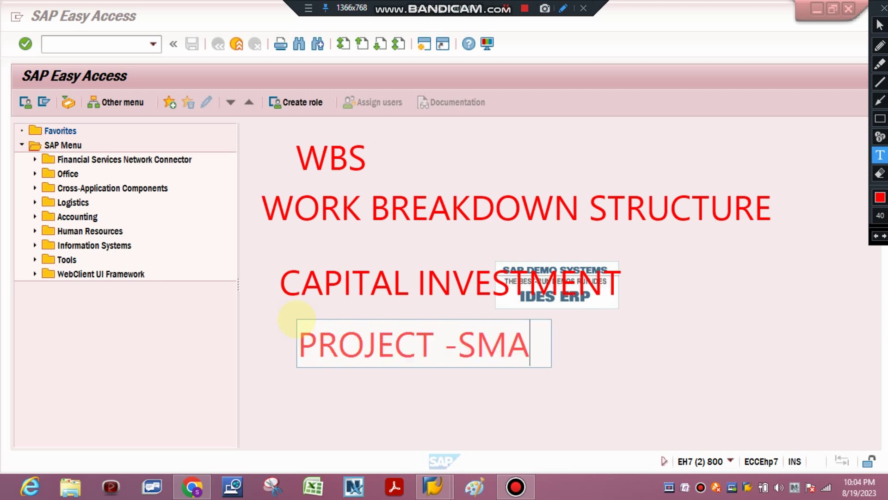
{"action": "type", "text": "LL OR BIG"}
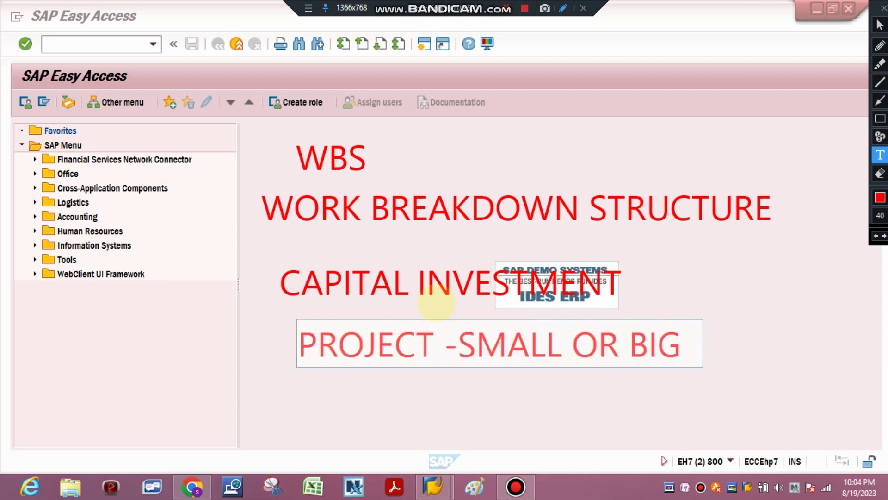
{"action": "left_click", "coordinate": [686, 263]}
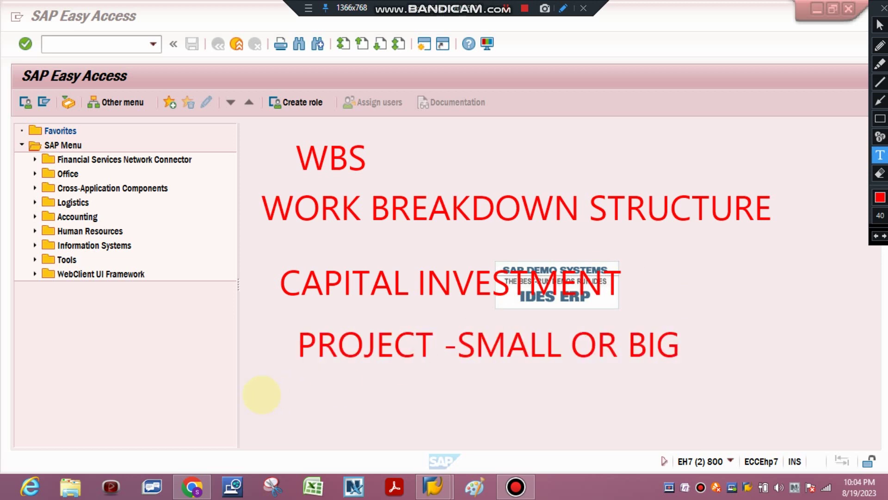
- Add the text annotation "GOVERNMENT BODY/BACK/SHARE MARKET" below the project line
{"action": "left_click", "coordinate": [262, 395]}
{"action": "type", "text": "GOVE"}
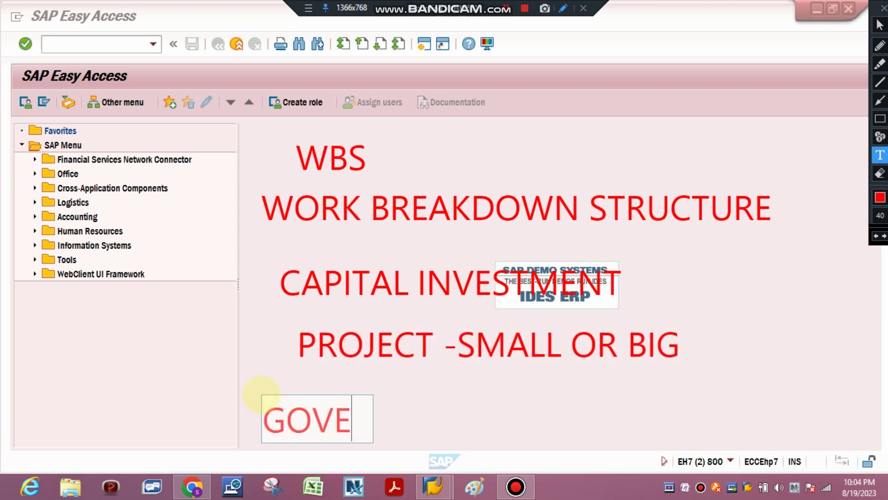
{"action": "type", "text": "RNMENT BO"}
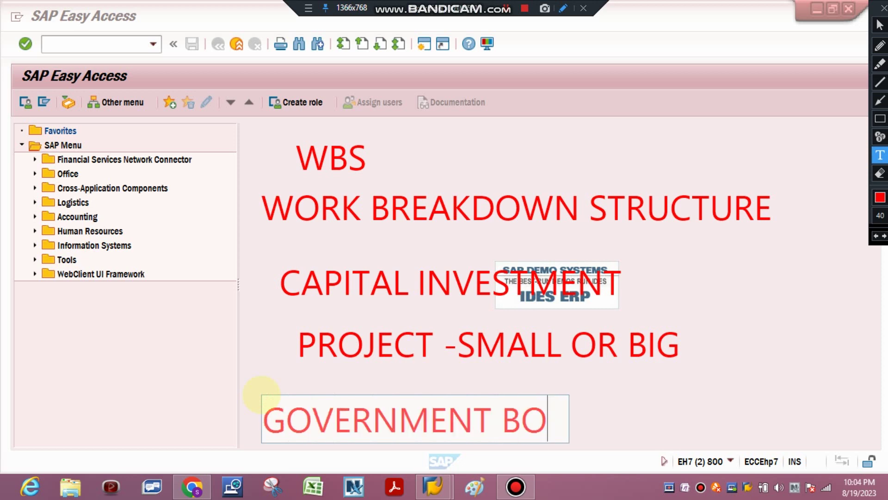
{"action": "type", "text": "DY/BA"}
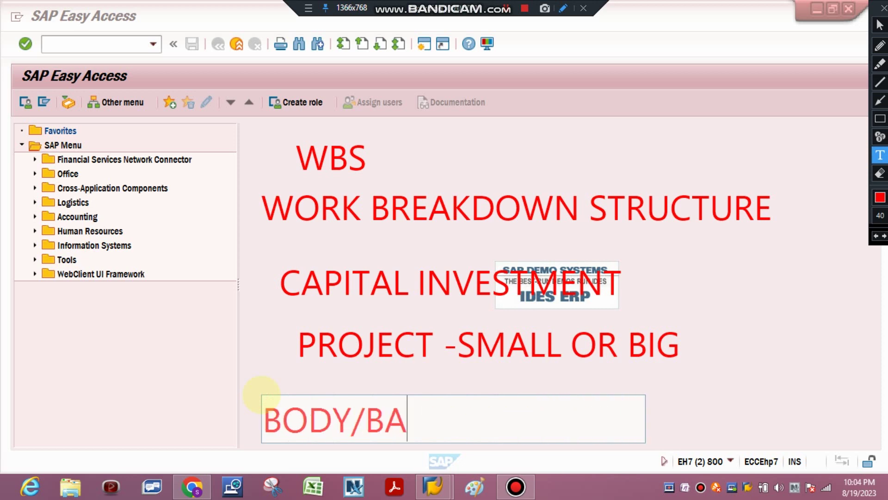
{"action": "type", "text": "CK/"}
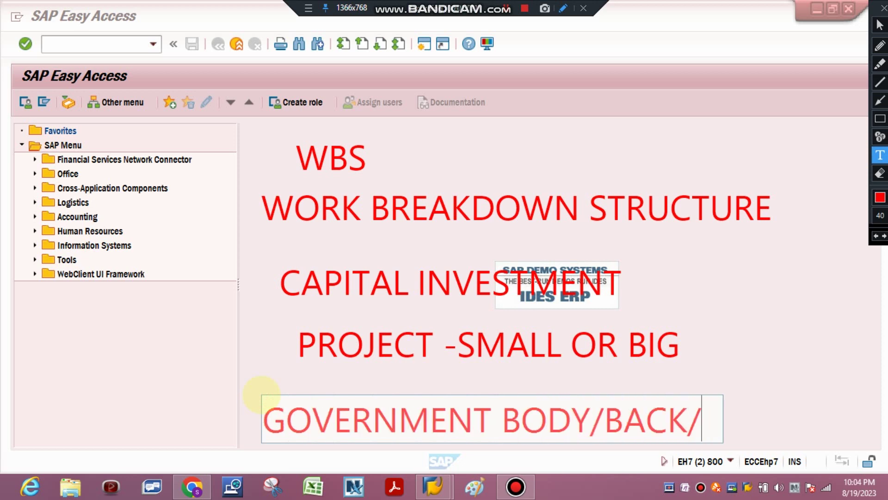
{"action": "type", "text": "SHARE MARKET"}
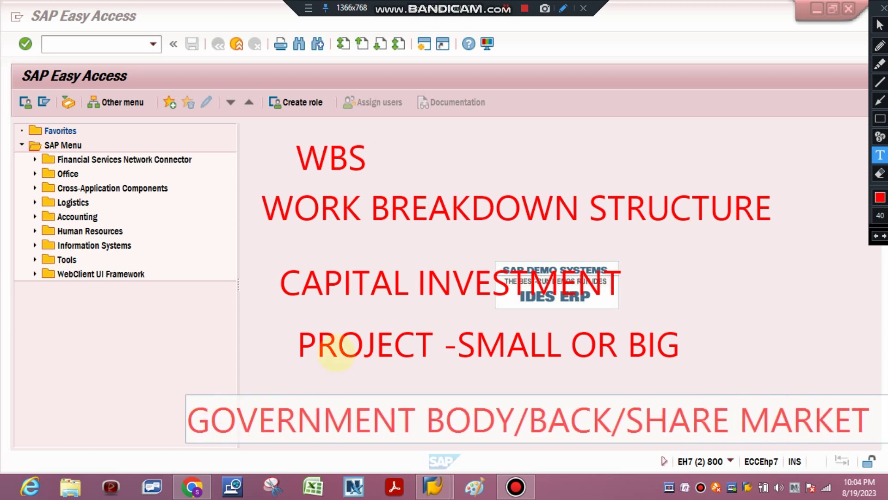
{"action": "left_click", "coordinate": [728, 254]}
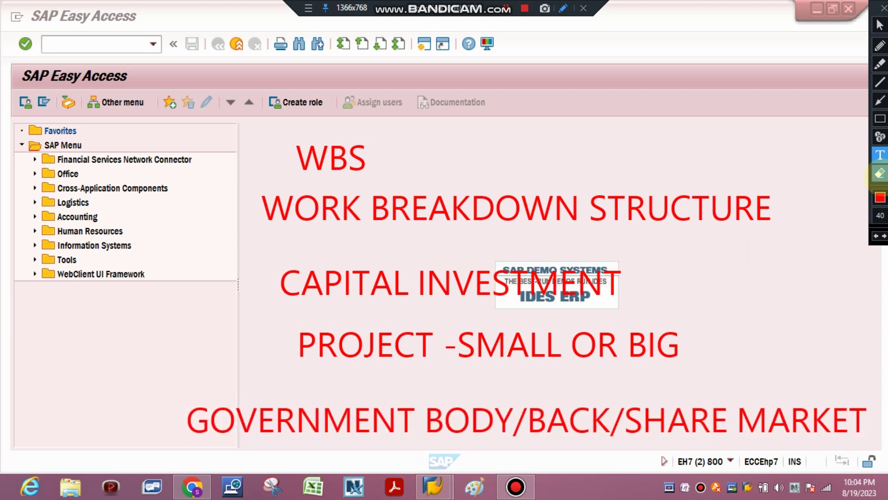
- Draw a red rectangle around the "WORK BREAKDOWN STRUCTURE" annotation
{"action": "left_click", "coordinate": [880, 173]}
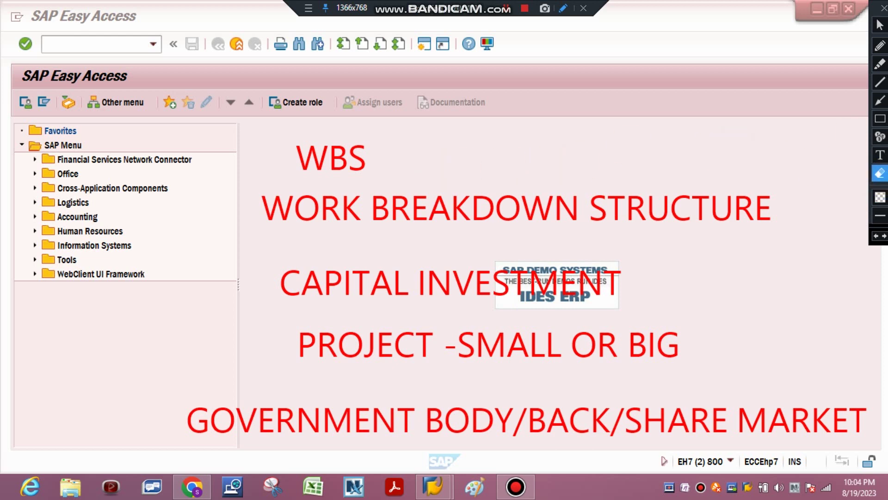
{"action": "left_click", "coordinate": [880, 119]}
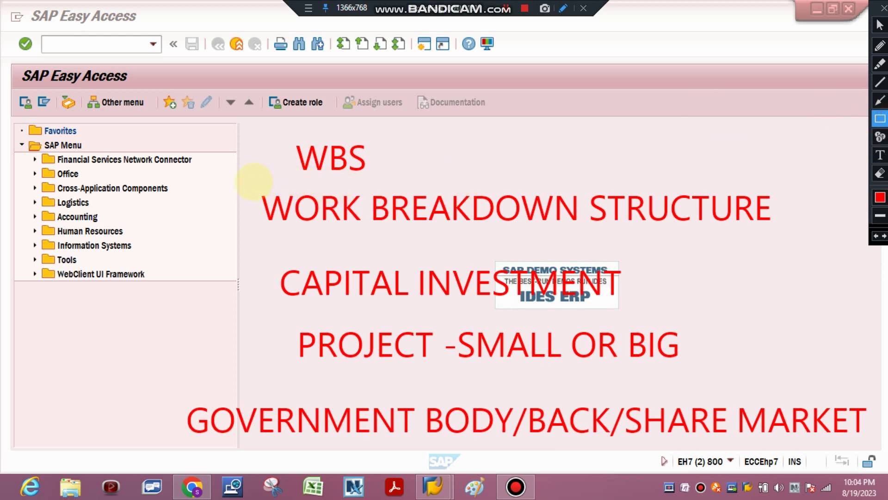
{"action": "left_click_drag", "start_coordinate": [254, 181], "coordinate": [780, 231]}
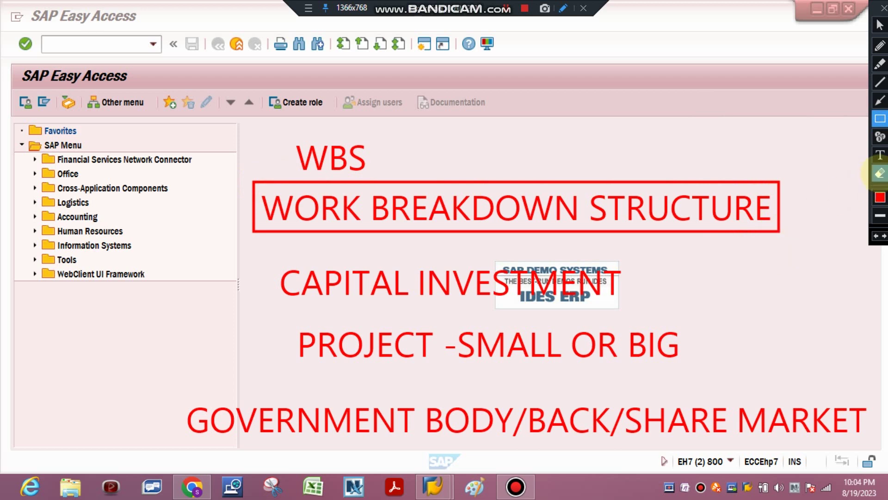
- Erase all the annotations from the screen and write "100" as a new red text note
{"action": "left_click", "coordinate": [879, 173]}
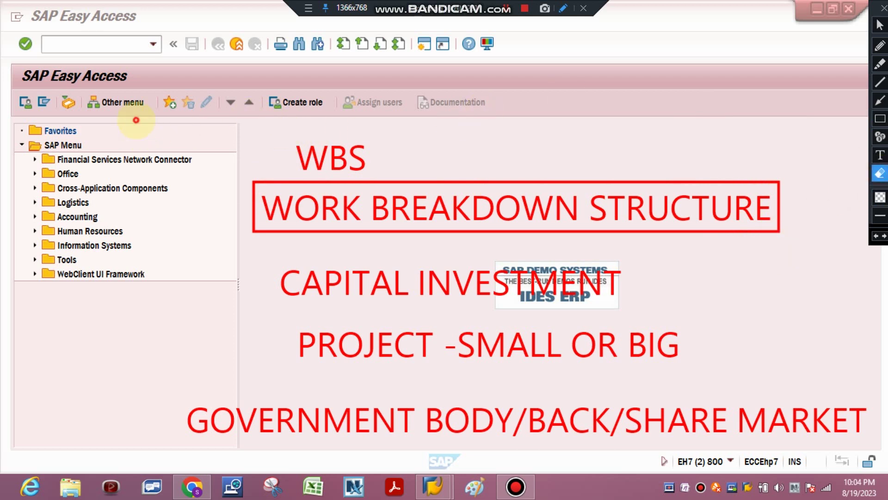
{"action": "mouse_move", "coordinate": [136, 120]}
{"action": "left_mouse_down"}
{"action": "mouse_move", "coordinate": [578, 404]}
{"action": "mouse_move", "coordinate": [833, 451]}
{"action": "mouse_move", "coordinate": [871, 450]}
{"action": "left_mouse_up"}
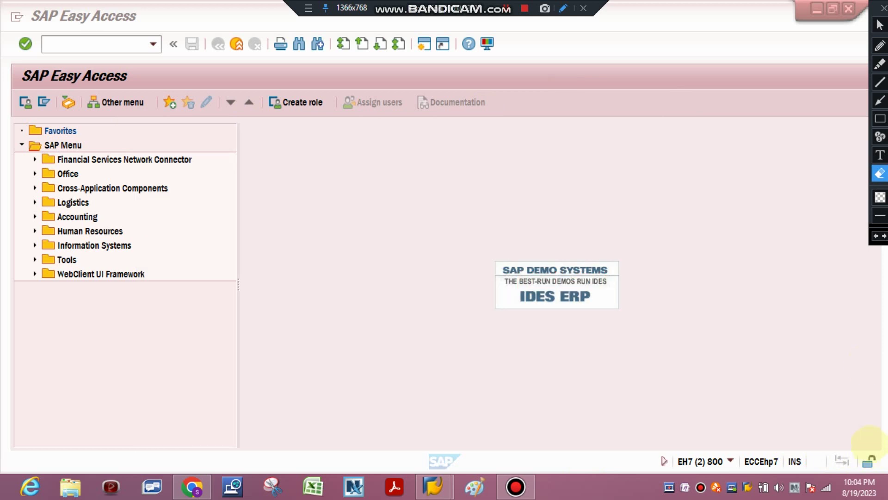
{"action": "left_click", "coordinate": [879, 155]}
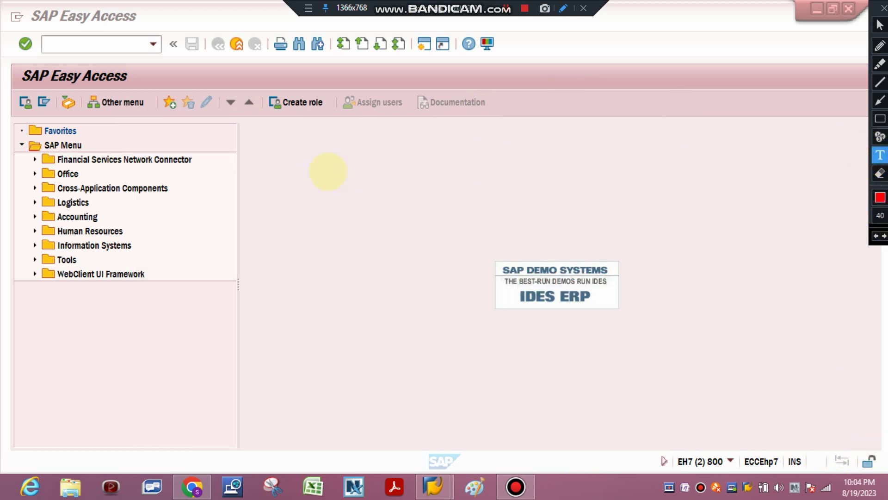
{"action": "left_click", "coordinate": [291, 158]}
{"action": "type", "text": "100"}
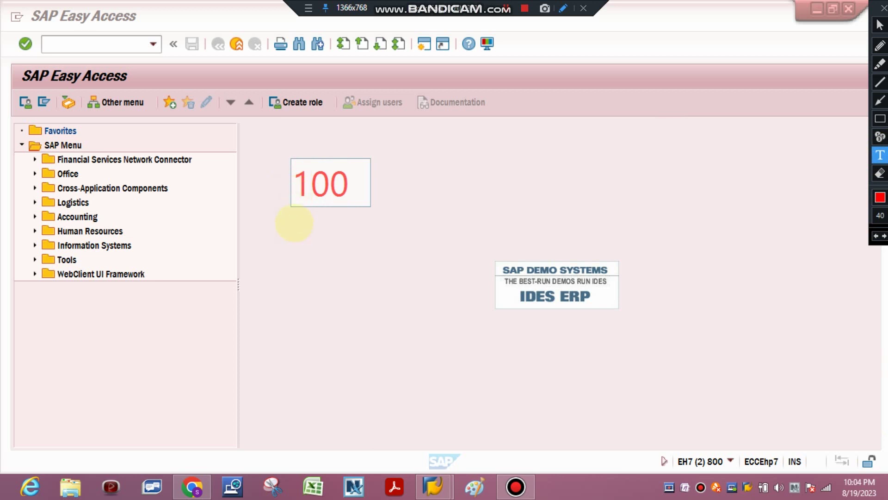
{"action": "left_click", "coordinate": [294, 223]}
- Add the text annotation "EQUIPMENT -30/10/10" below the "100" note
{"action": "left_click", "coordinate": [295, 223]}
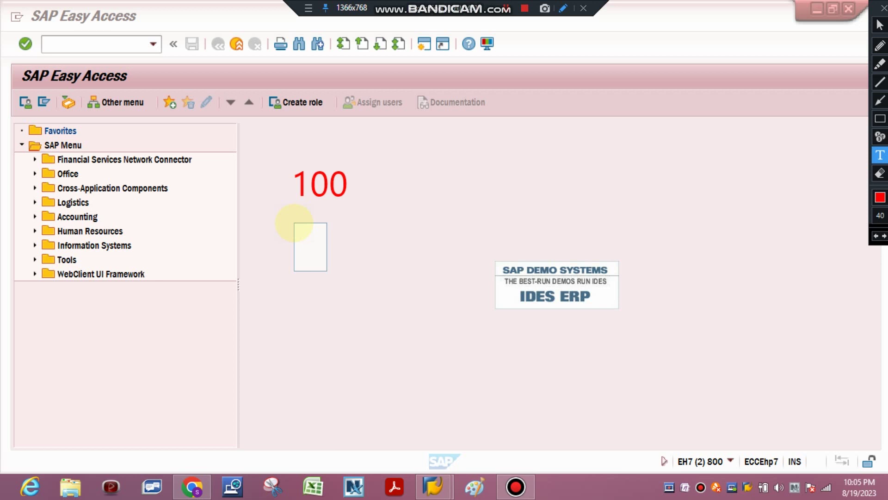
{"action": "type", "text": "EQUIPMEN"}
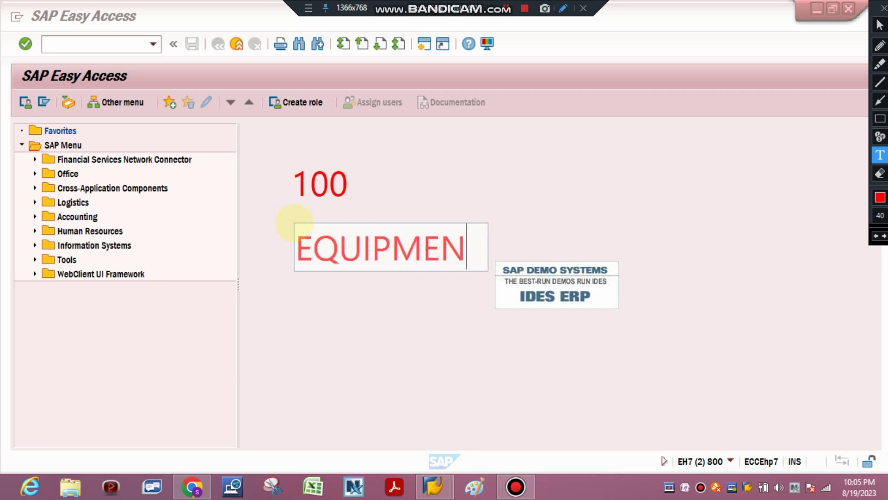
{"action": "type", "text": "T -"}
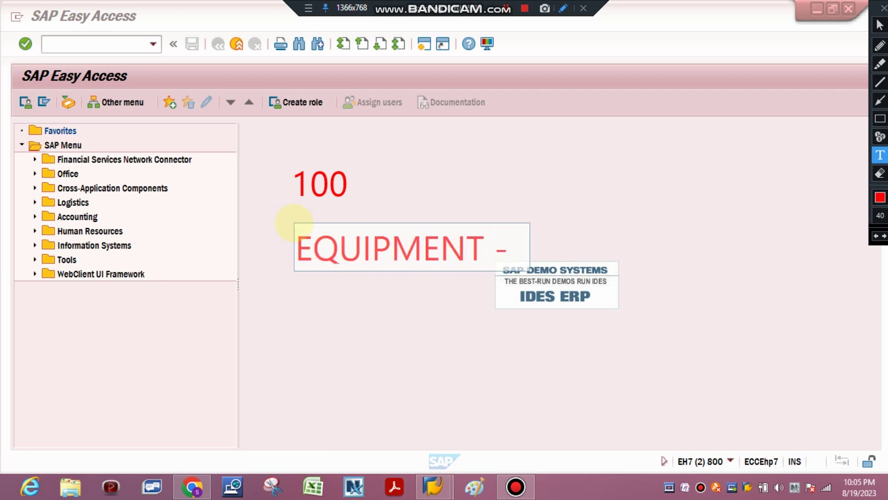
{"action": "type", "text": "3"}
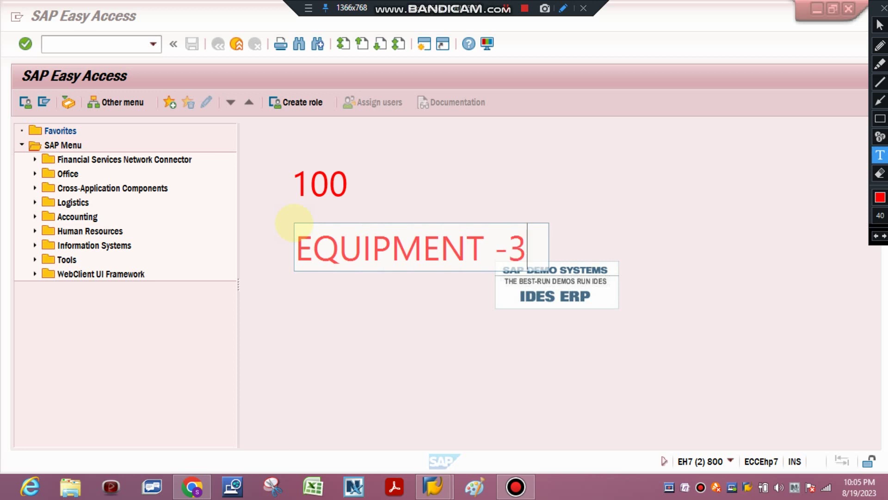
{"action": "type", "text": "0/"}
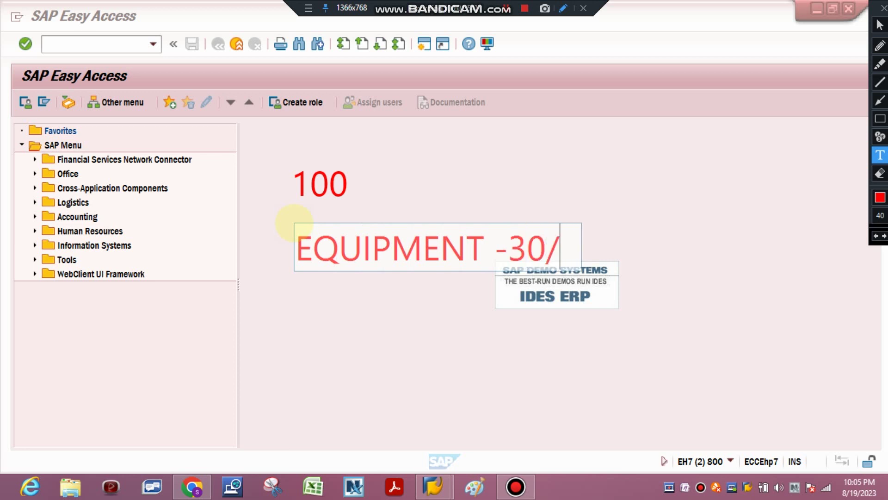
{"action": "type", "text": "10/"}
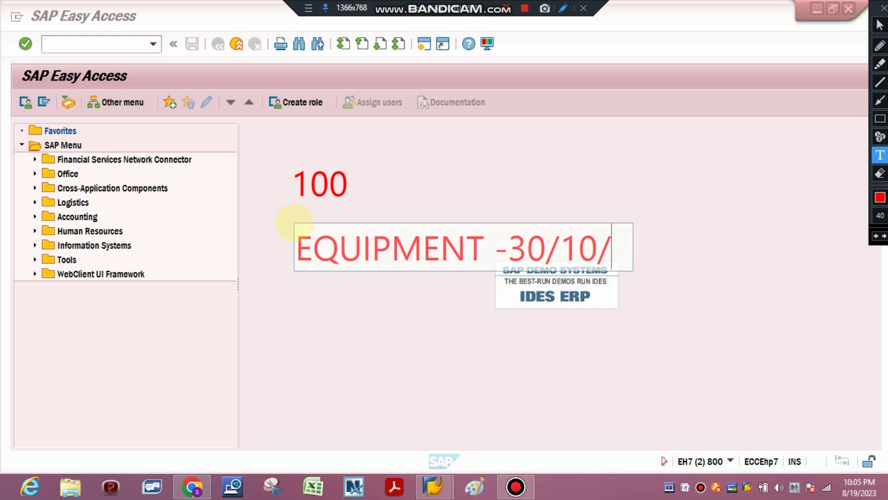
{"action": "type", "text": "10"}
{"action": "key", "text": "Return"}
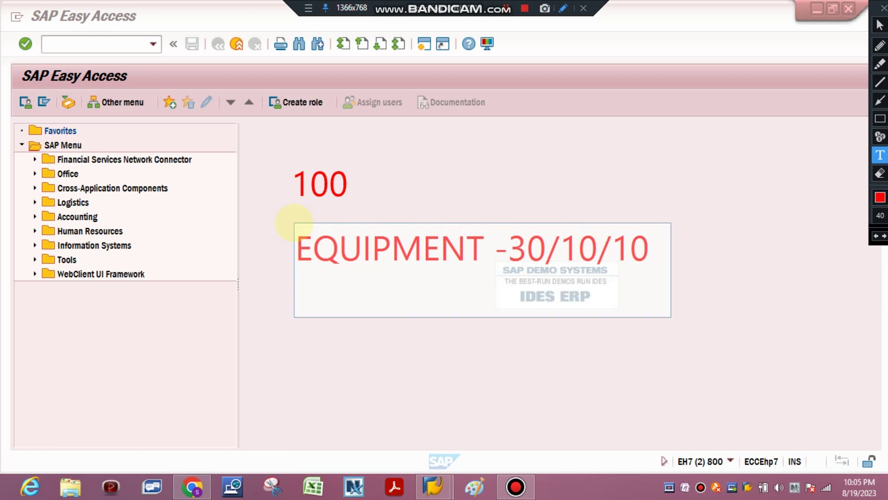
- Add a second line "SERVICE-20/20/10" to the equipment note and move the note down below the SAP demo logo
{"action": "type", "text": "S"}
{"action": "left_click", "coordinate": [295, 222]}
{"action": "mouse_move", "coordinate": [339, 273]}
{"action": "left_mouse_down"}
{"action": "mouse_move", "coordinate": [339, 305]}
{"action": "mouse_move", "coordinate": [297, 341]}
{"action": "mouse_move", "coordinate": [271, 347]}
{"action": "left_mouse_up"}
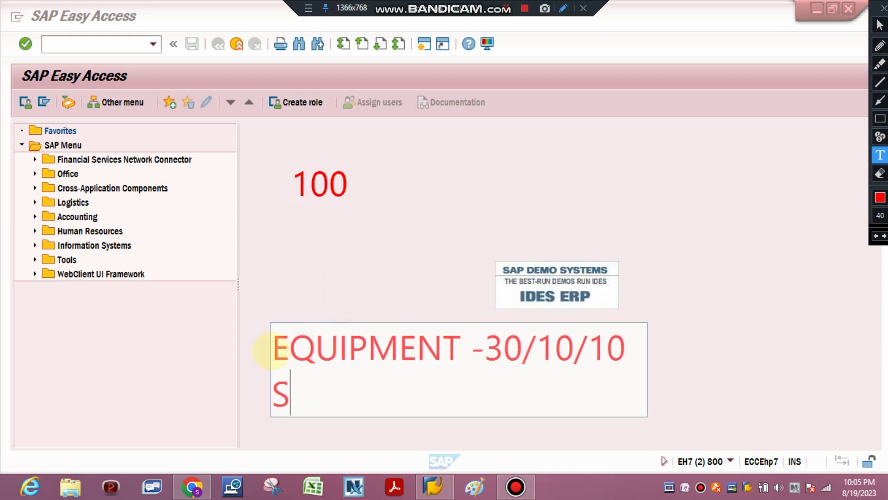
{"action": "type", "text": "ER"}
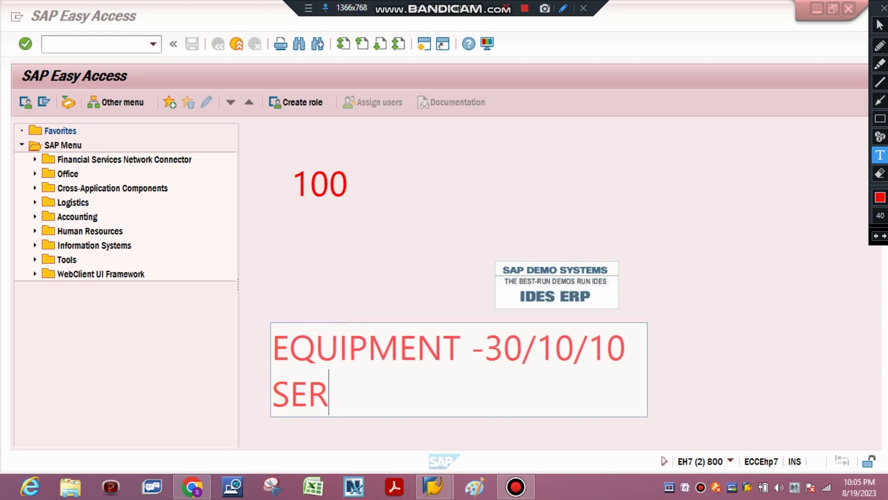
{"action": "type", "text": "VICE-"}
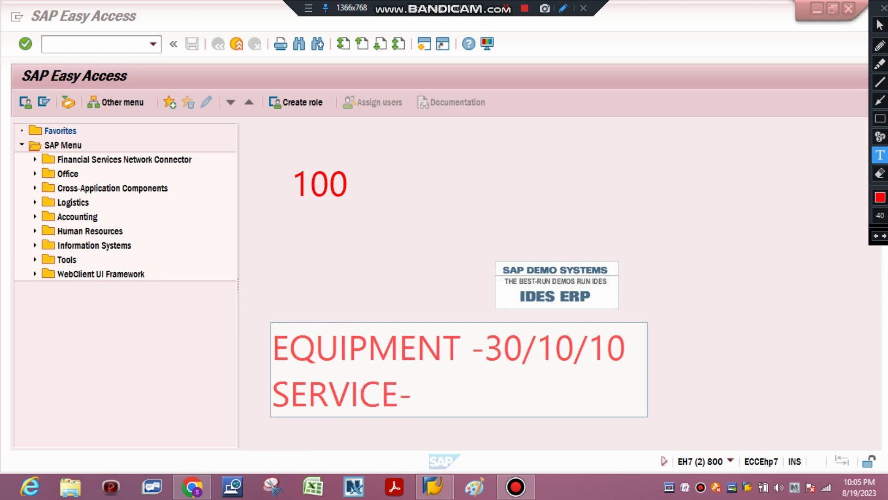
{"action": "type", "text": "20/"}
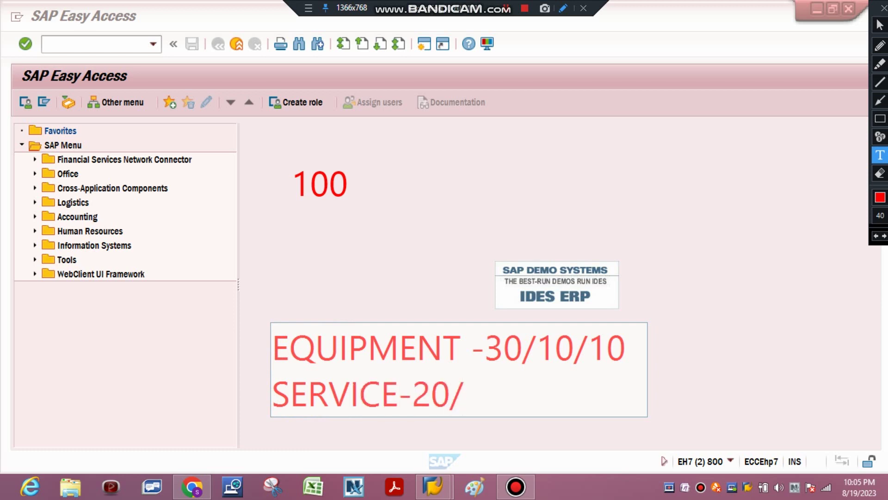
{"action": "type", "text": "20/10"}
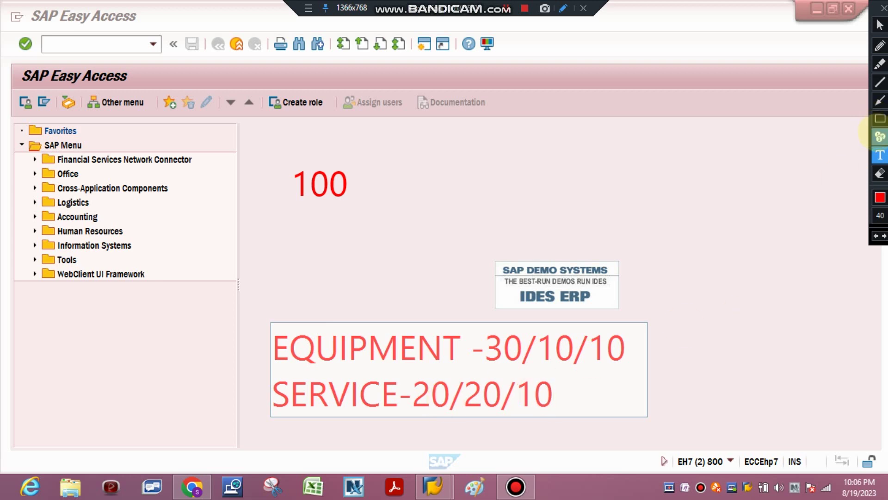
- Erase all the annotations and write "IW31-PM06- REPLACEMENT ORDER" as a new red text note
{"action": "left_click", "coordinate": [880, 173]}
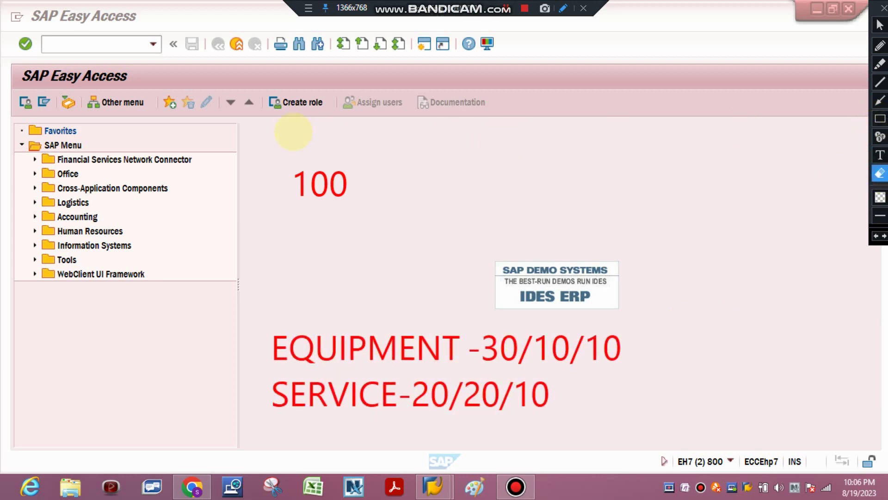
{"action": "mouse_move", "coordinate": [234, 147]}
{"action": "left_mouse_down"}
{"action": "mouse_move", "coordinate": [486, 447]}
{"action": "mouse_move", "coordinate": [795, 426]}
{"action": "left_mouse_up"}
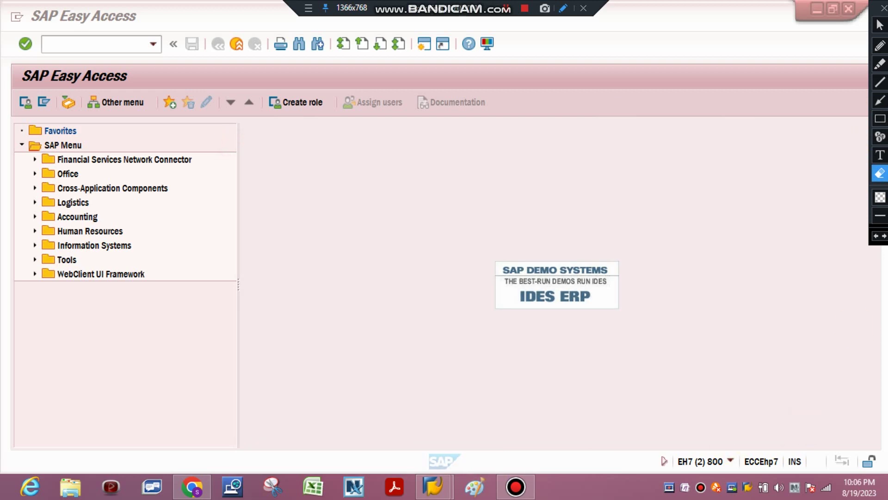
{"action": "left_click", "coordinate": [880, 155]}
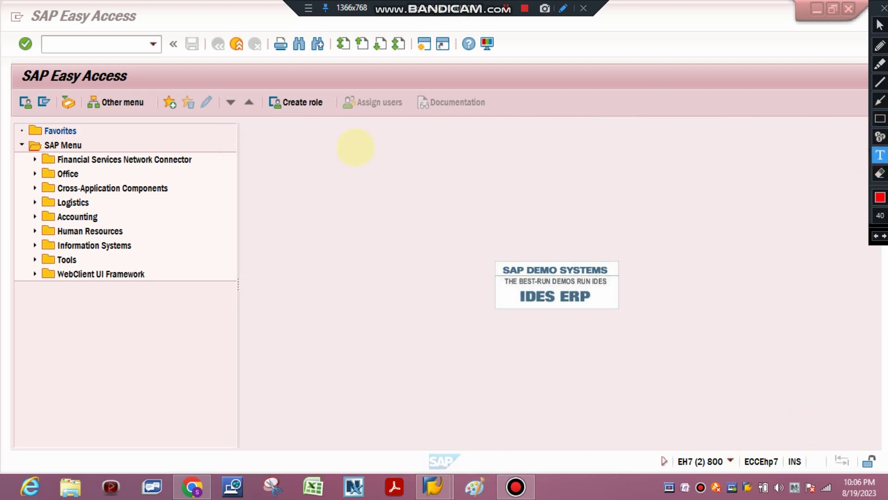
{"action": "left_click", "coordinate": [322, 155]}
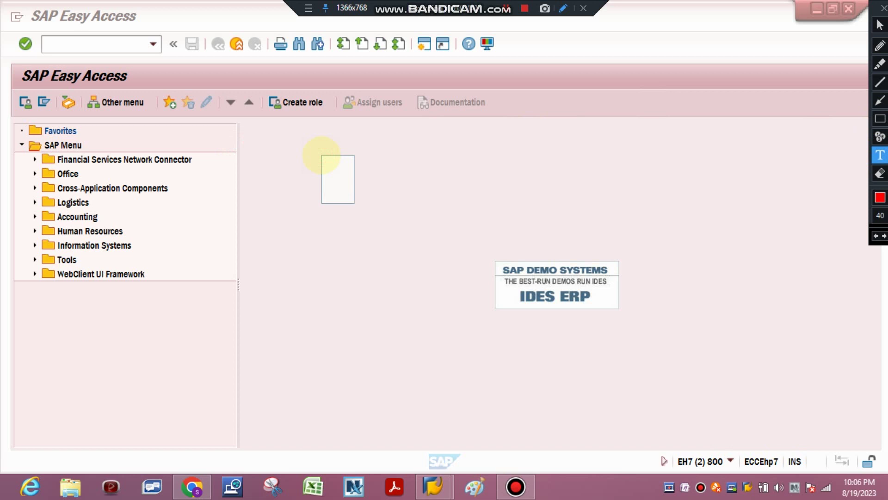
{"action": "type", "text": "IW"}
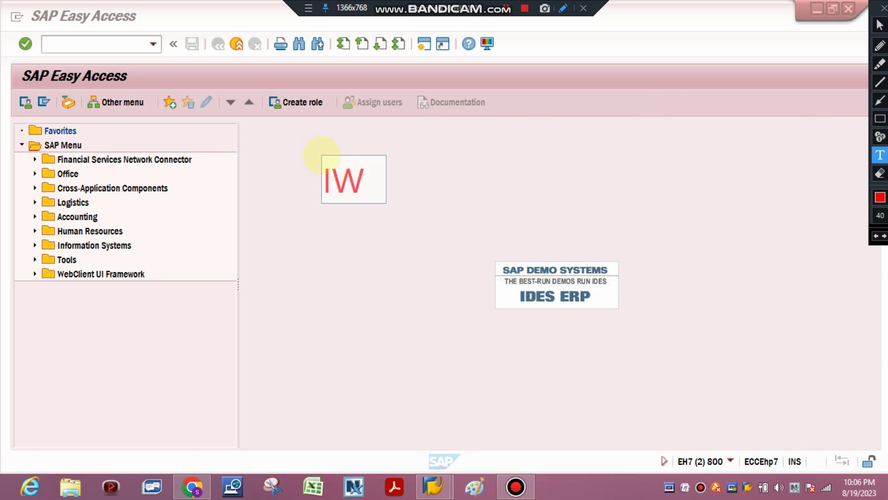
{"action": "type", "text": "31-PM06"}
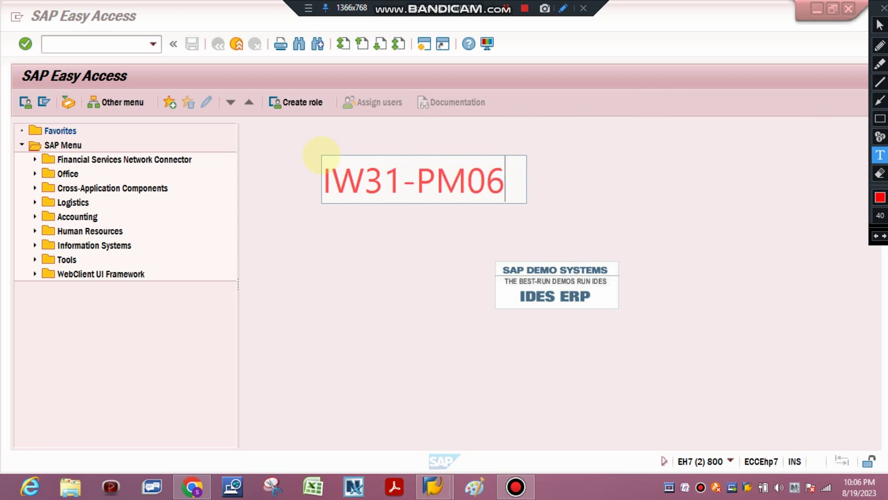
{"action": "type", "text": "- REPLACEM"}
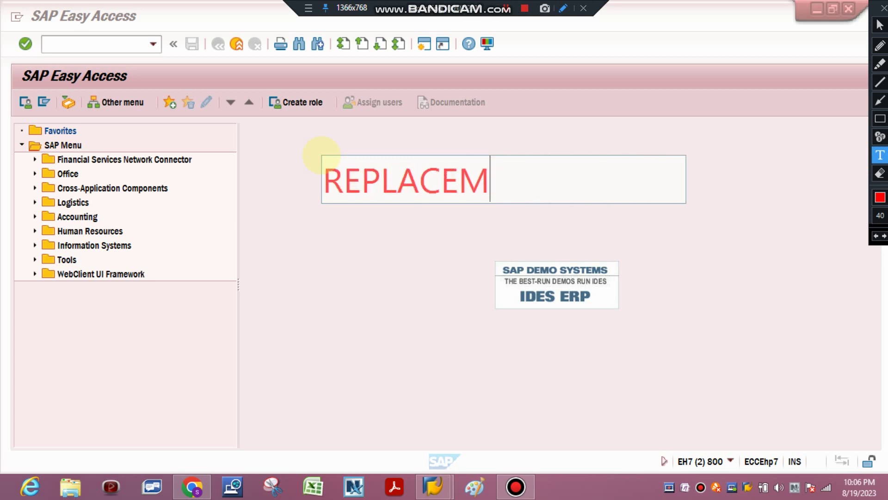
{"action": "type", "text": "ENT ORDER"}
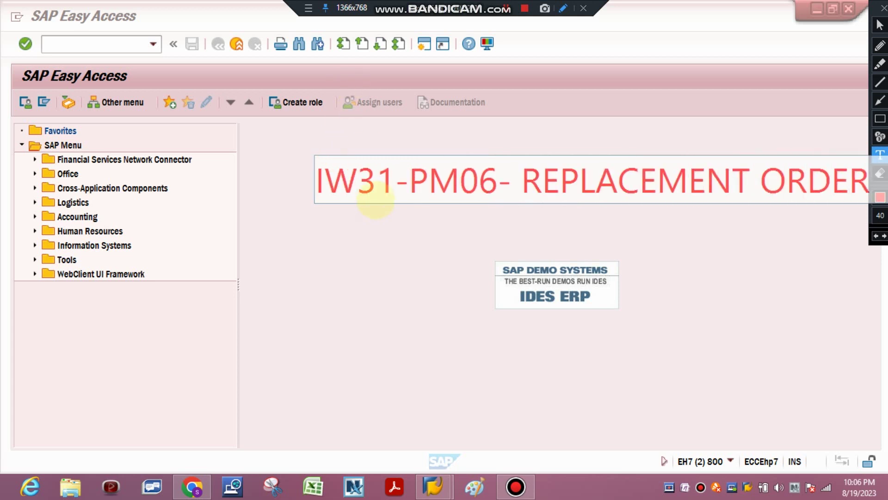
{"action": "right_click", "coordinate": [320, 202]}
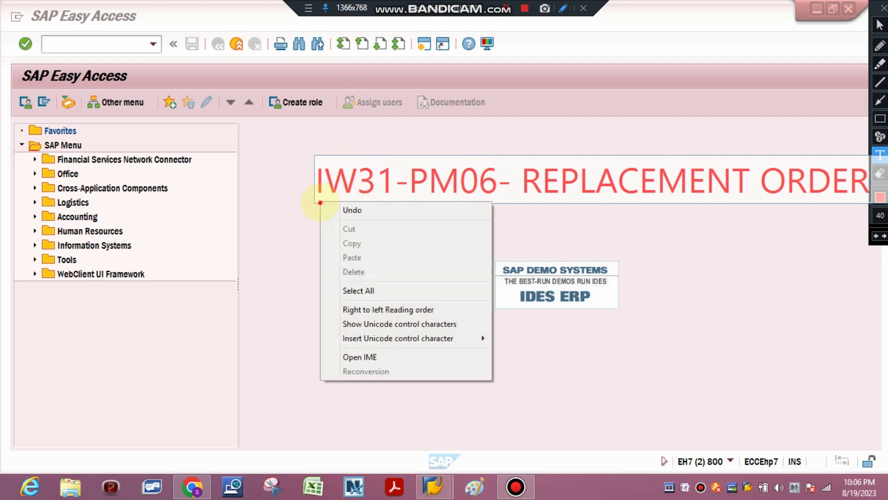
{"action": "left_click", "coordinate": [296, 231]}
- Add a two-line note "CAPEX" and "CAPITAL EXPENDITURE" below the replacement order line and shift it slightly down and left
{"action": "left_click", "coordinate": [297, 231]}
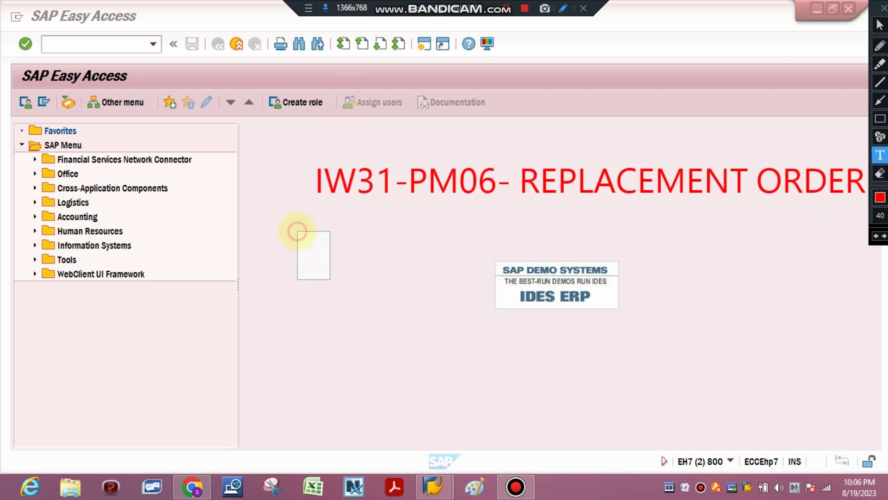
{"action": "type", "text": "CAPEX"}
{"action": "key", "text": "Return"}
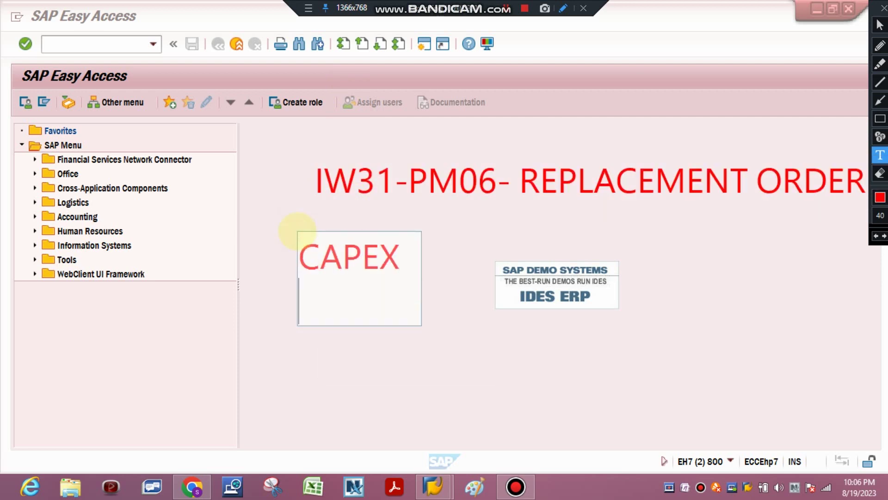
{"action": "type", "text": "CAPITAL EX"}
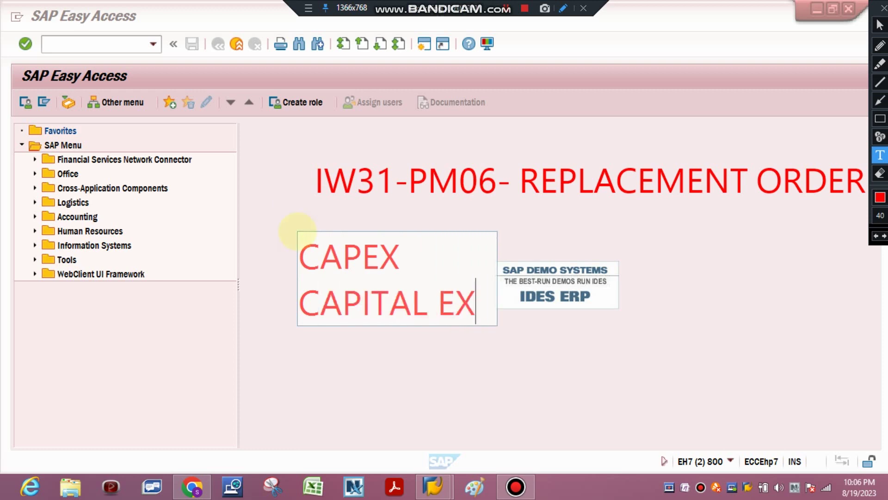
{"action": "type", "text": "PENDITURE"}
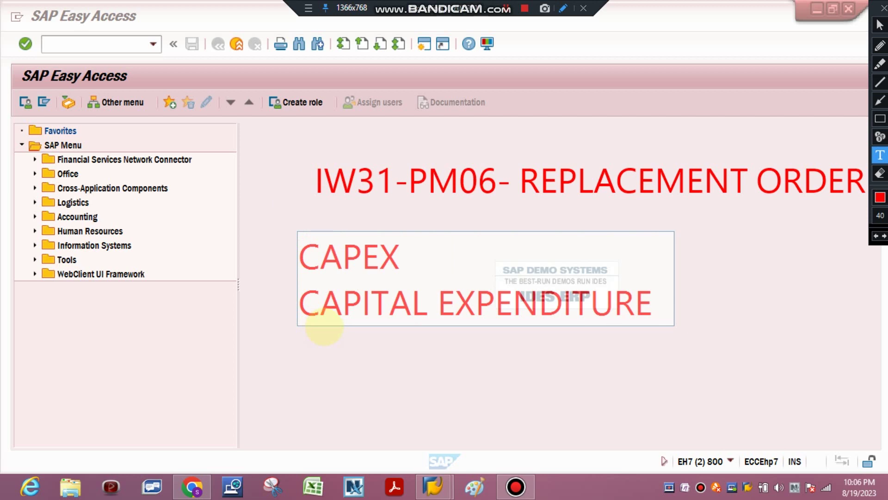
{"action": "left_click_drag", "start_coordinate": [327, 322], "coordinate": [291, 356]}
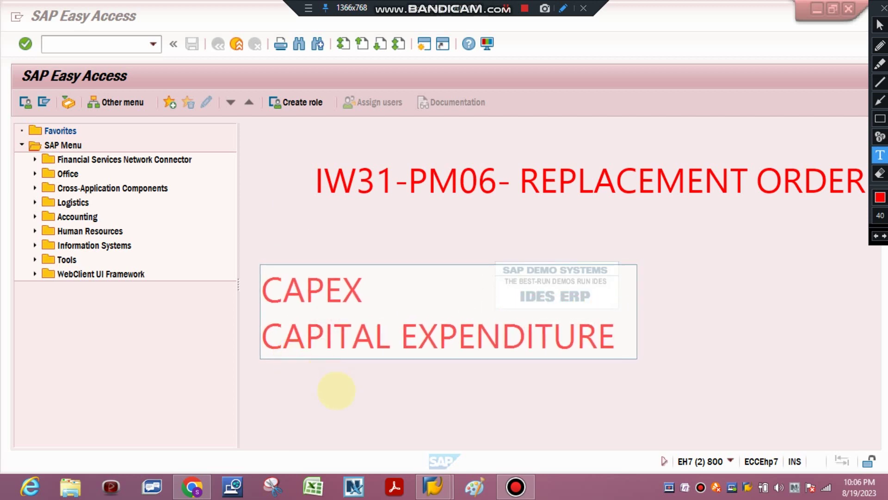
{"action": "left_click", "coordinate": [338, 390]}
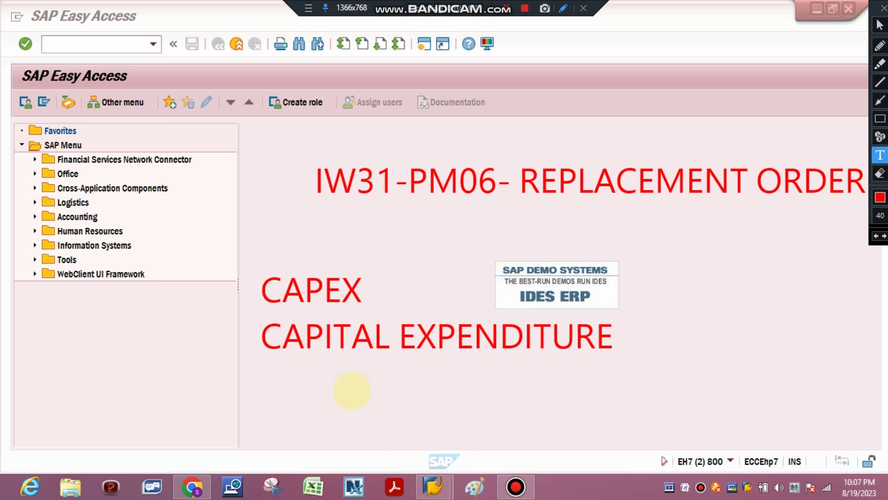
- Add the text annotation "WBS" below the capital expenditure line
{"action": "left_click", "coordinate": [278, 365]}
{"action": "type", "text": "WBS"}
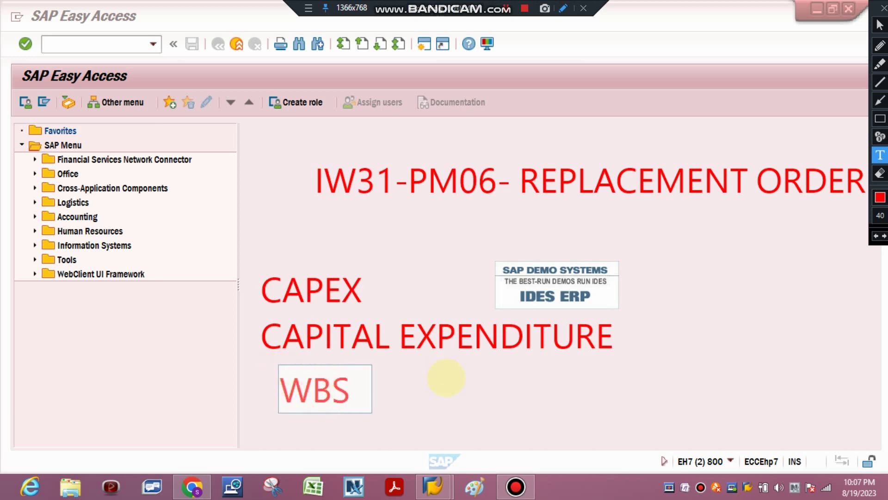
{"action": "left_click", "coordinate": [445, 378]}
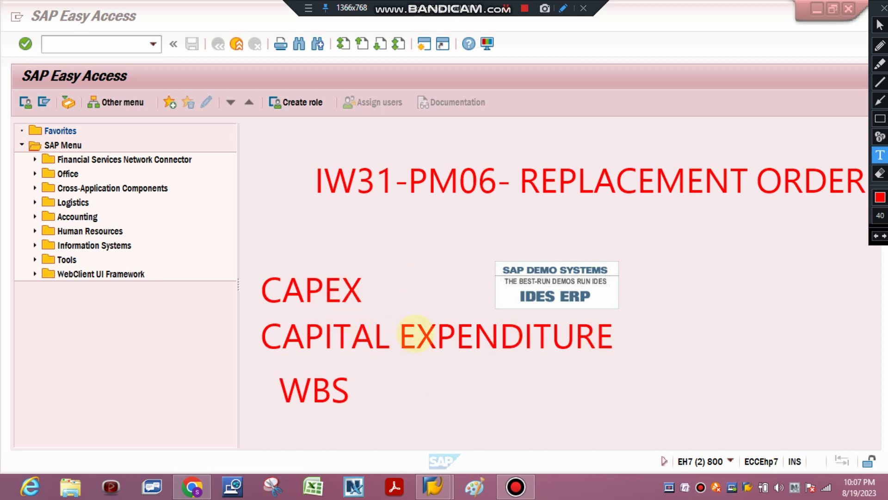
- Erase all the annotations and write "TCODE?????" as a new red text note
{"action": "left_click", "coordinate": [879, 173]}
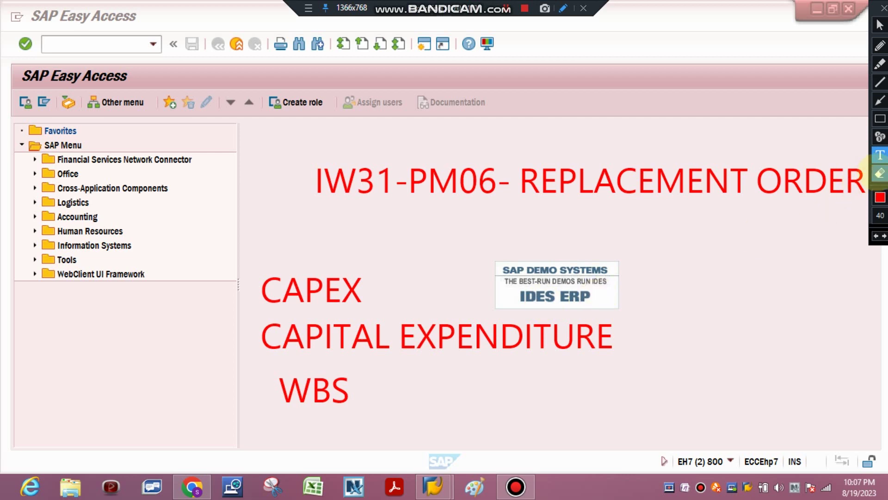
{"action": "mouse_move", "coordinate": [225, 122]}
{"action": "left_mouse_down"}
{"action": "mouse_move", "coordinate": [688, 422]}
{"action": "mouse_move", "coordinate": [881, 418]}
{"action": "left_mouse_up"}
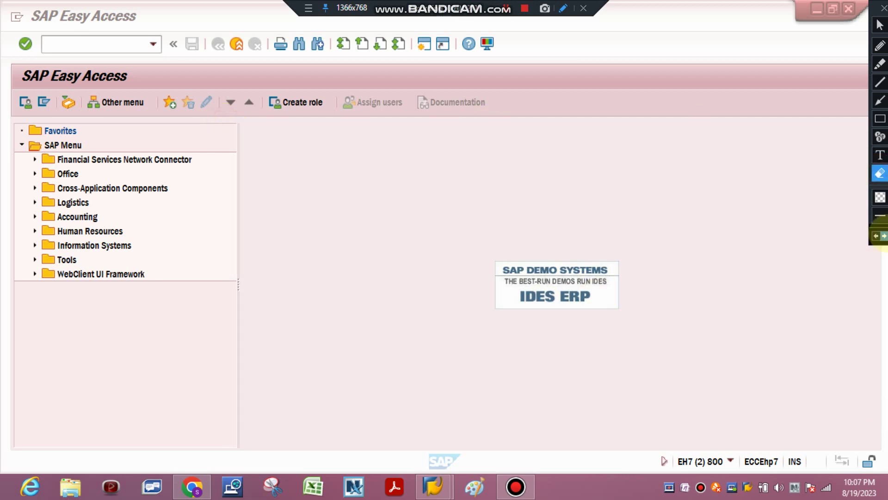
{"action": "left_click", "coordinate": [879, 155]}
{"action": "left_click", "coordinate": [307, 147]}
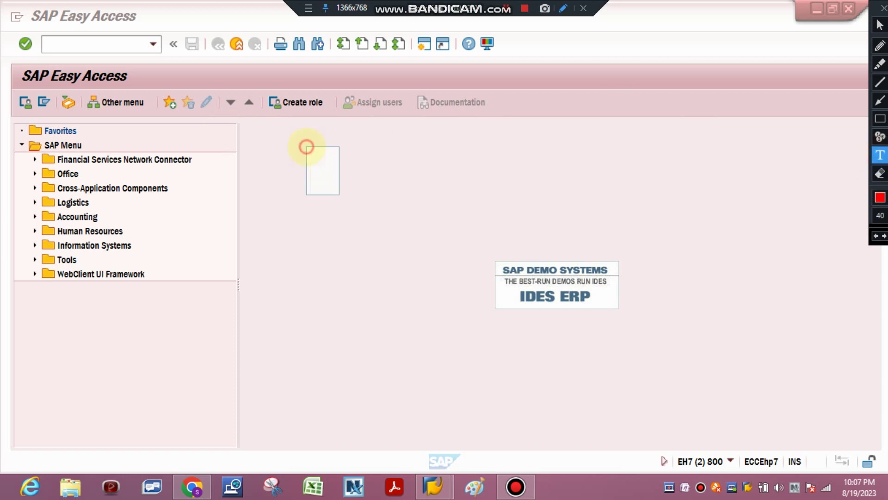
{"action": "type", "text": "TCODE"}
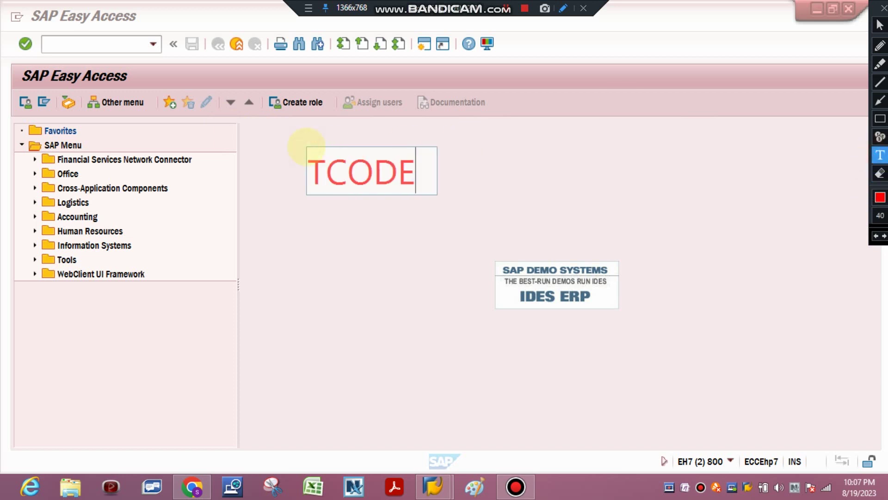
{"action": "type", "text": "?????"}
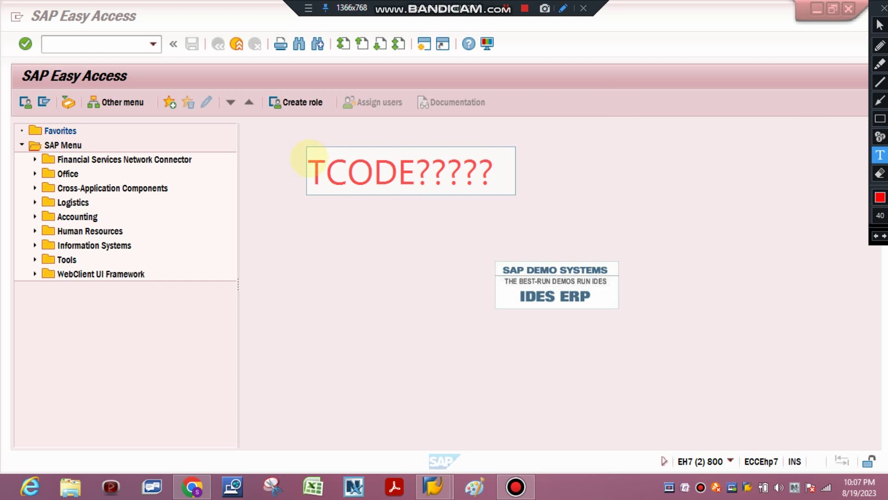
{"action": "left_click", "coordinate": [304, 243]}
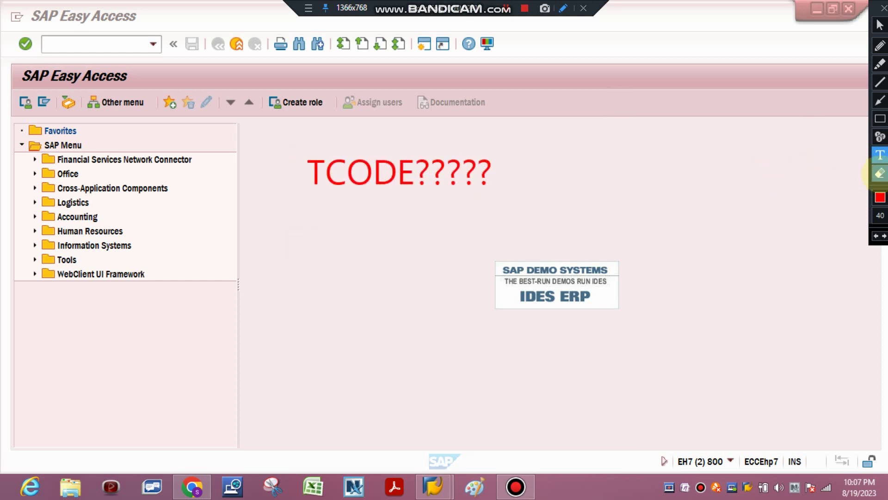
- Erase the "TCODE?????" annotation and write "CJ01/02/03/31" as a new red text note
{"action": "left_click", "coordinate": [880, 173]}
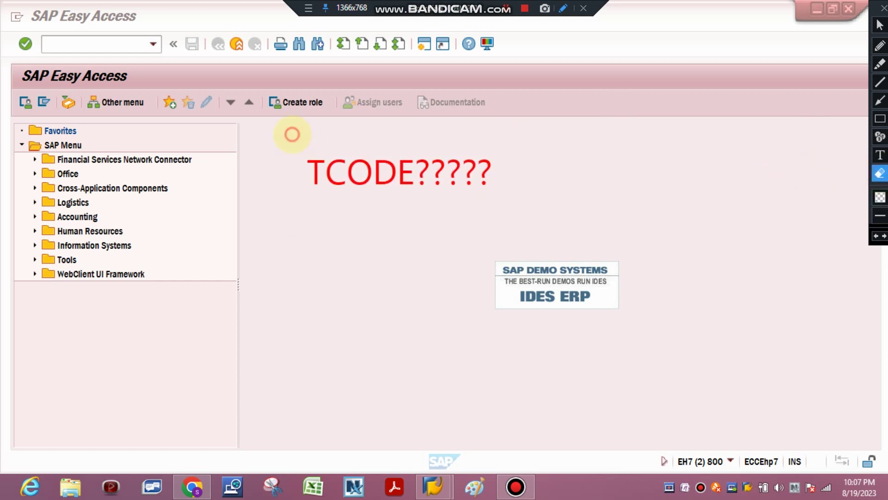
{"action": "left_click_drag", "start_coordinate": [292, 134], "coordinate": [564, 248]}
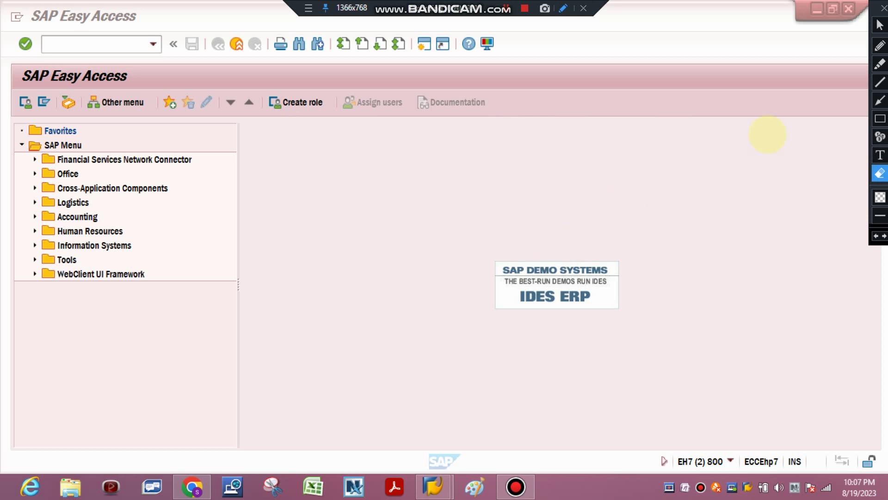
{"action": "left_click", "coordinate": [880, 24]}
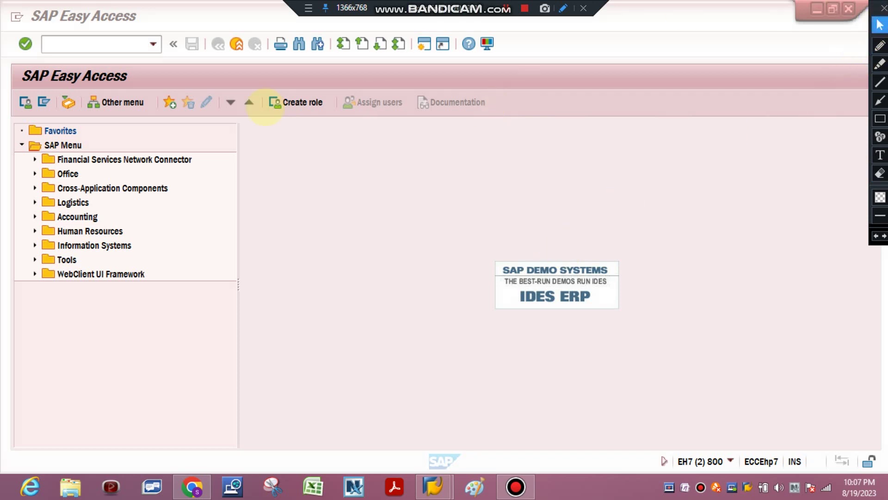
{"action": "left_click", "coordinate": [880, 155]}
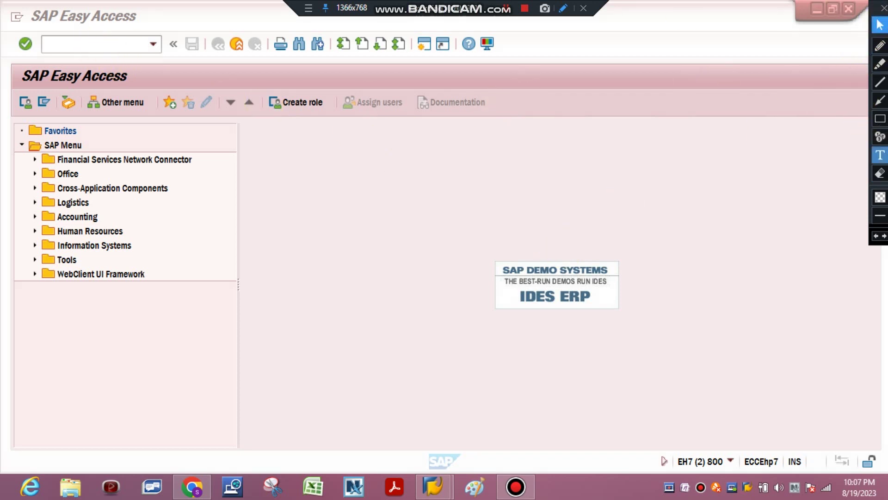
{"action": "left_click", "coordinate": [369, 178]}
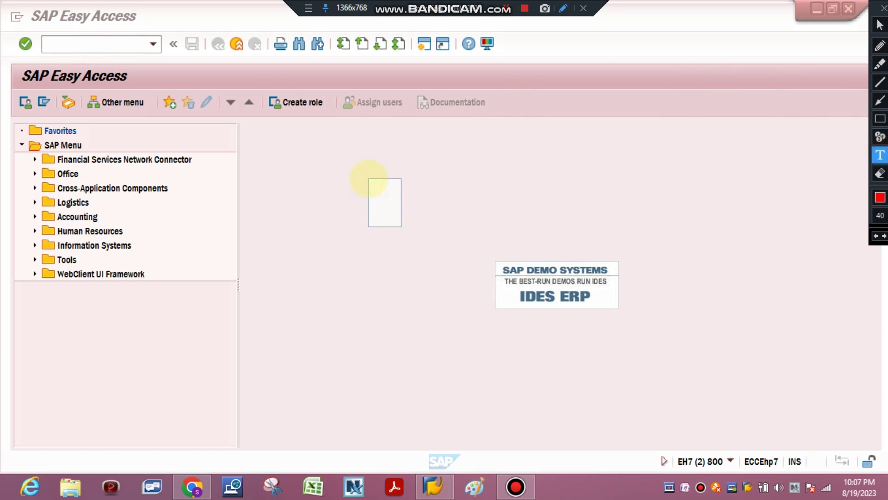
{"action": "type", "text": "CJ"}
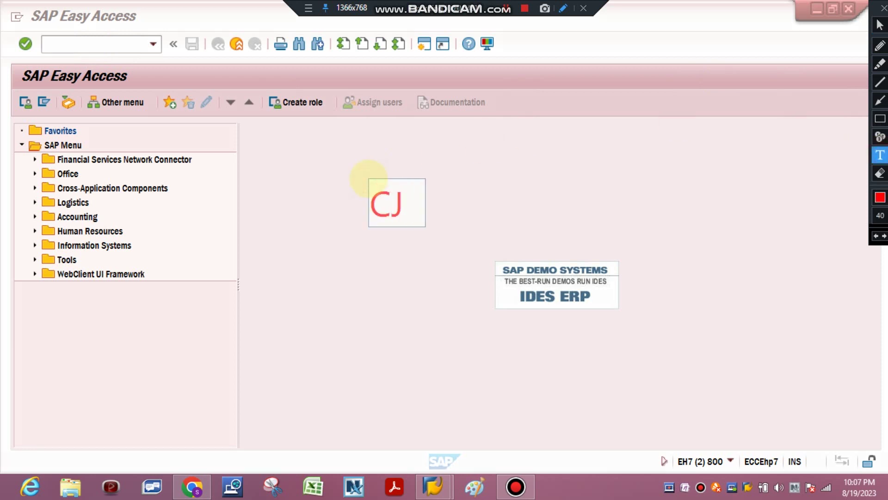
{"action": "type", "text": "01"}
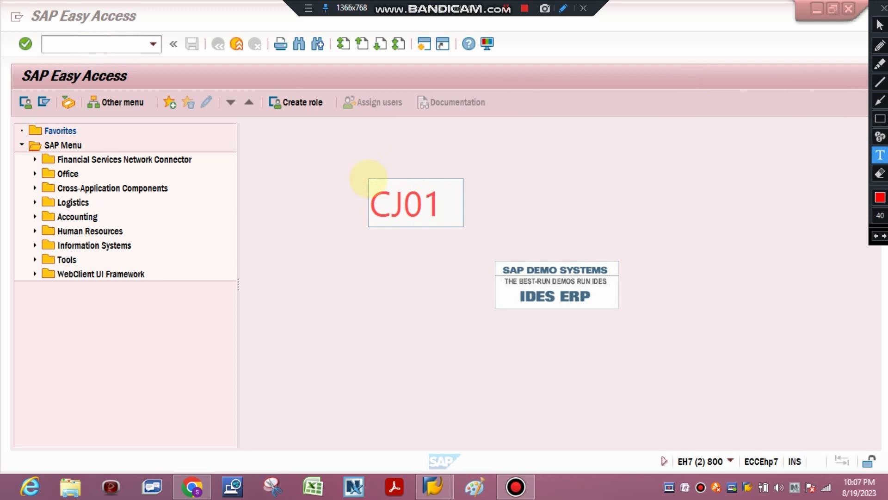
{"action": "type", "text": "/02/03/"}
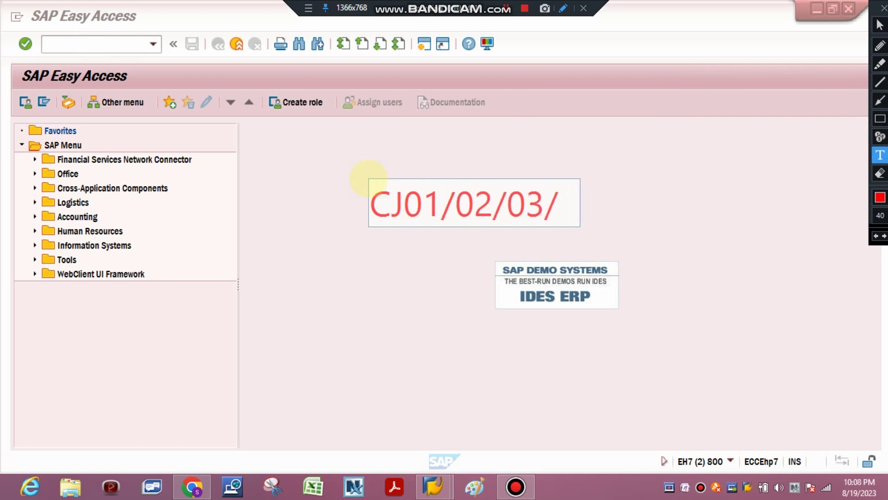
{"action": "type", "text": "31"}
{"action": "left_click", "coordinate": [369, 179]}
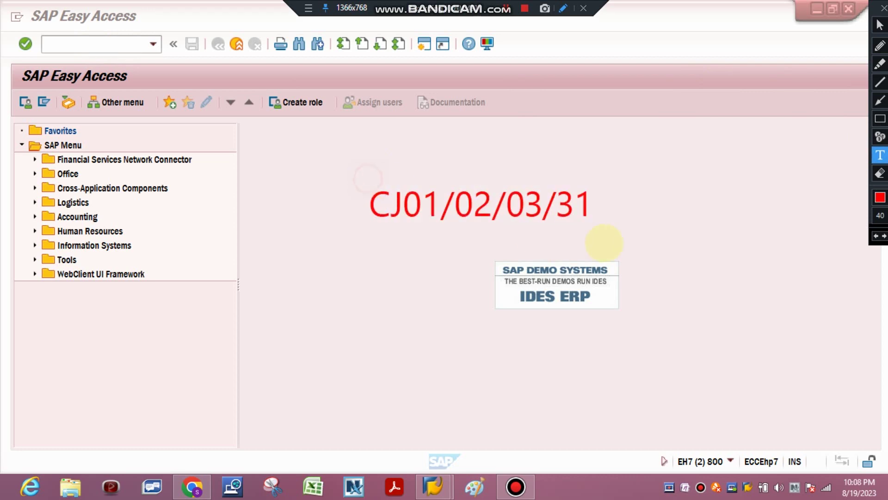
- Erase the transaction code annotation and return to the normal selection pointer
{"action": "left_click", "coordinate": [880, 174]}
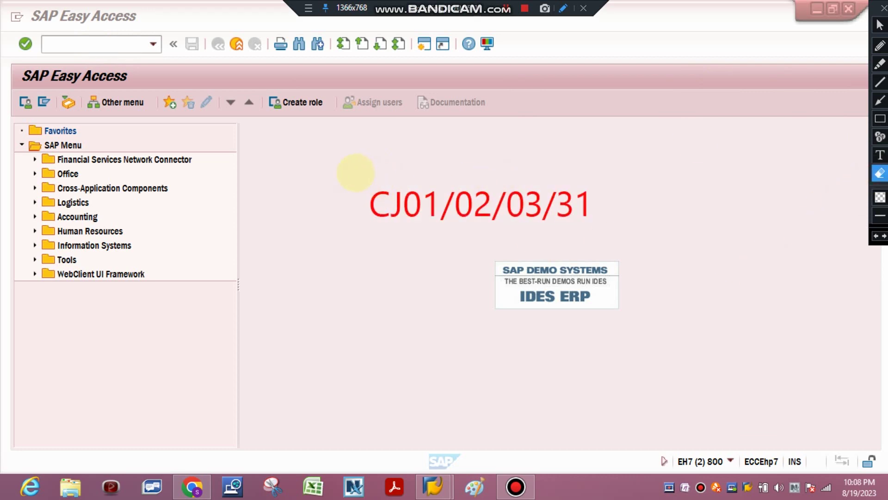
{"action": "mouse_move", "coordinate": [354, 172]}
{"action": "left_mouse_down"}
{"action": "mouse_move", "coordinate": [606, 230]}
{"action": "mouse_move", "coordinate": [628, 227]}
{"action": "left_mouse_up"}
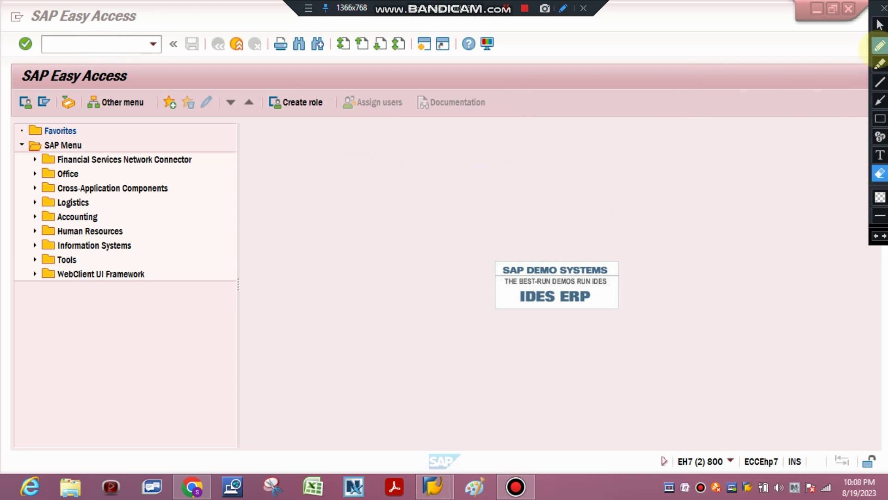
{"action": "left_click", "coordinate": [880, 25]}
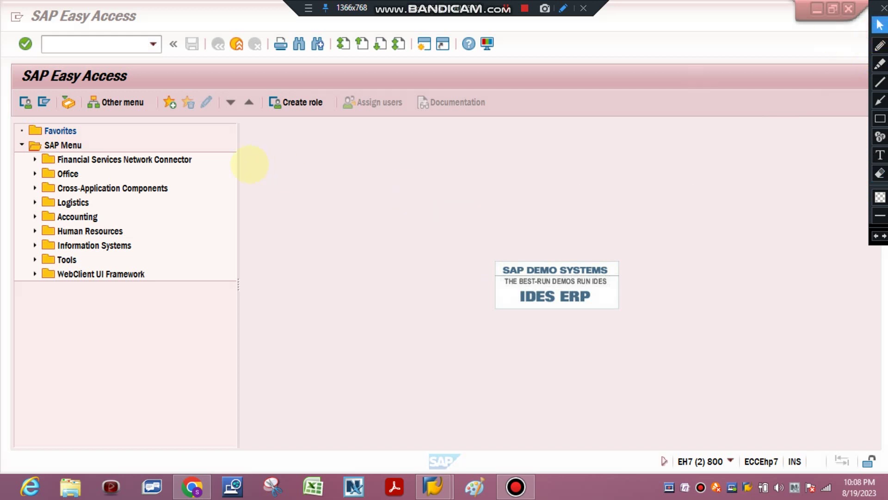
- Open the project creation screen with transaction code CJ01
{"action": "left_click", "coordinate": [112, 41]}
{"action": "type", "text": "CJ"}
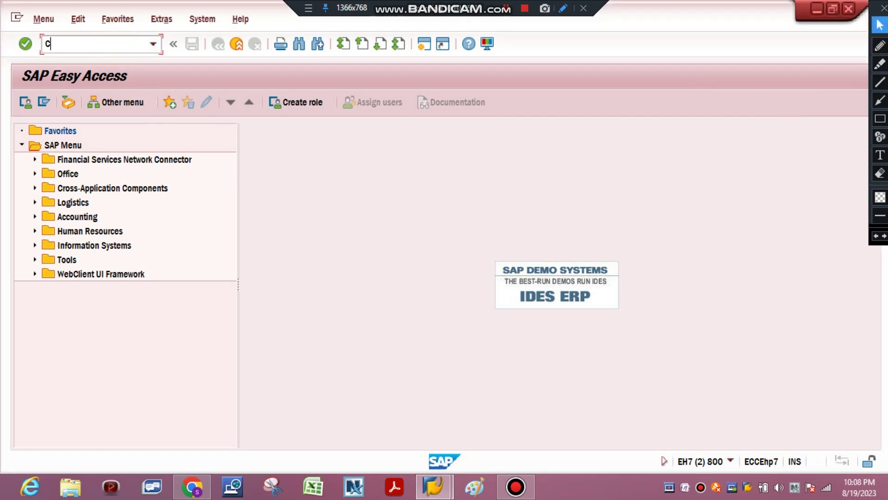
{"action": "type", "text": "01"}
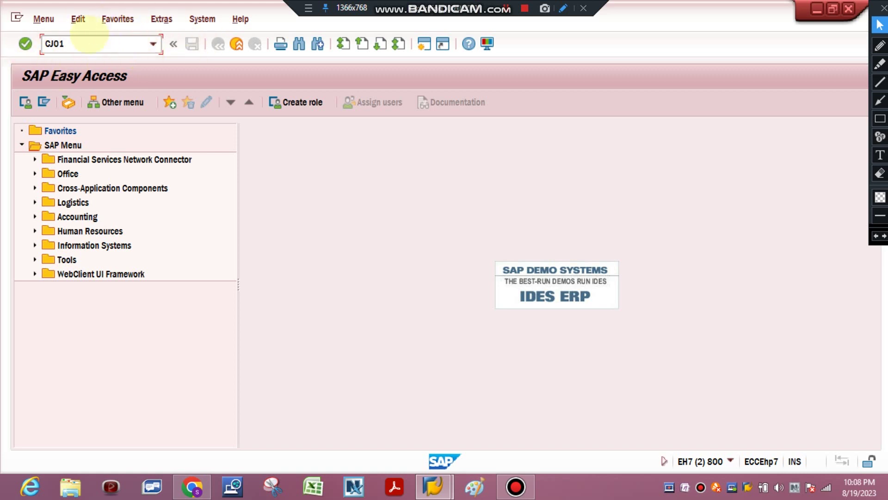
{"action": "key", "text": "Return"}
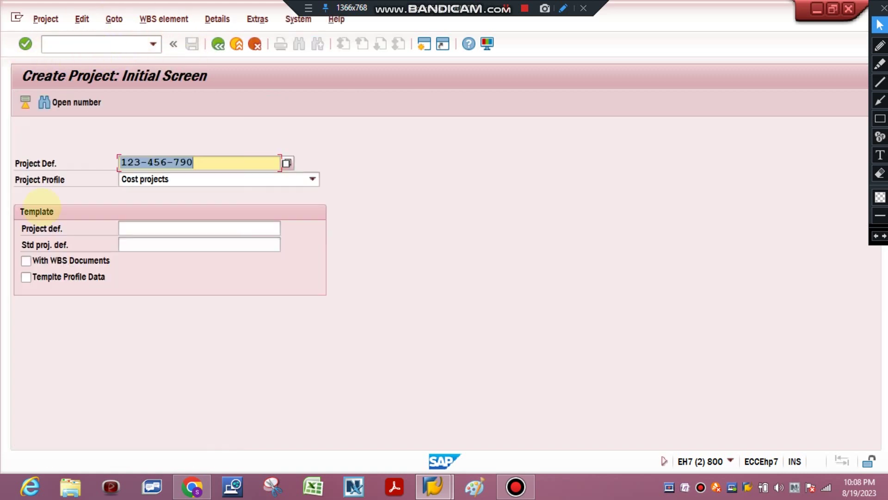
- Start a new project with project definition 00112233 and the project profile "Investment projects"
{"action": "key", "text": "Delete"}
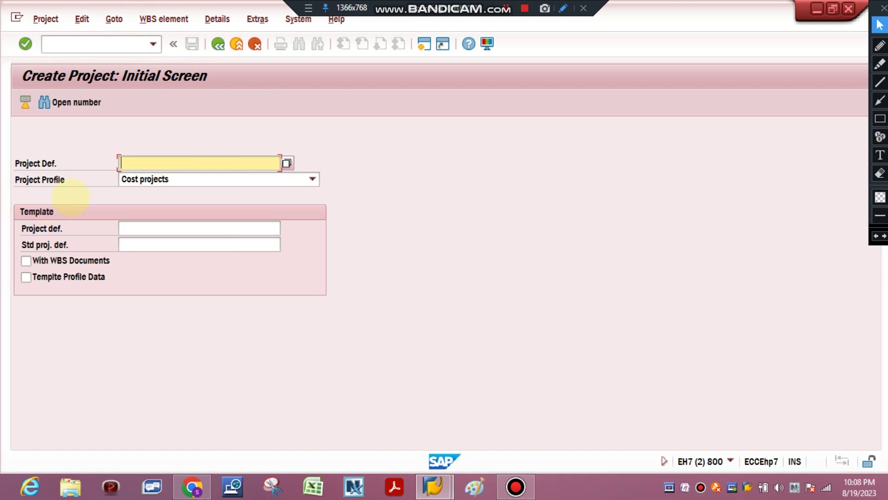
{"action": "left_click", "coordinate": [216, 164]}
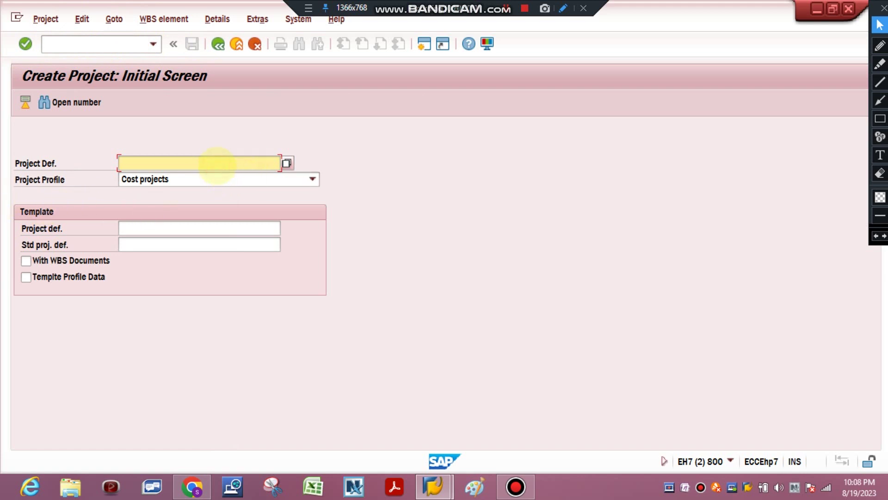
{"action": "type", "text": "00112233"}
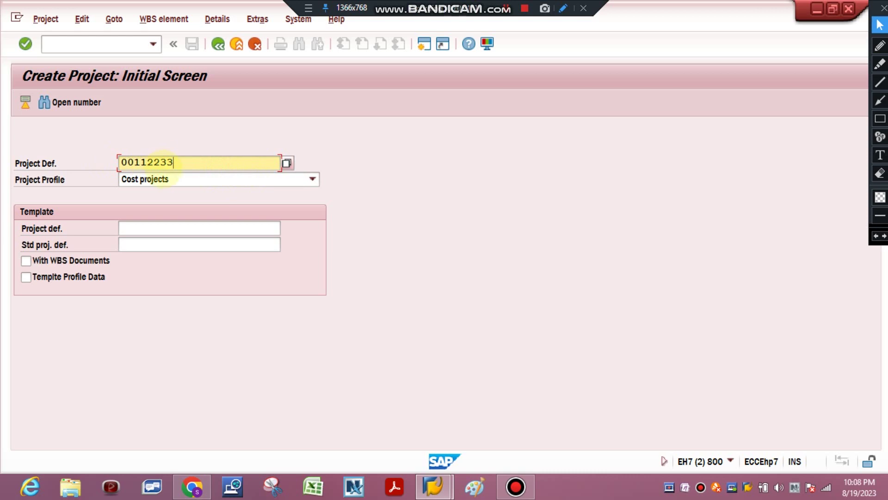
{"action": "left_click", "coordinate": [167, 179]}
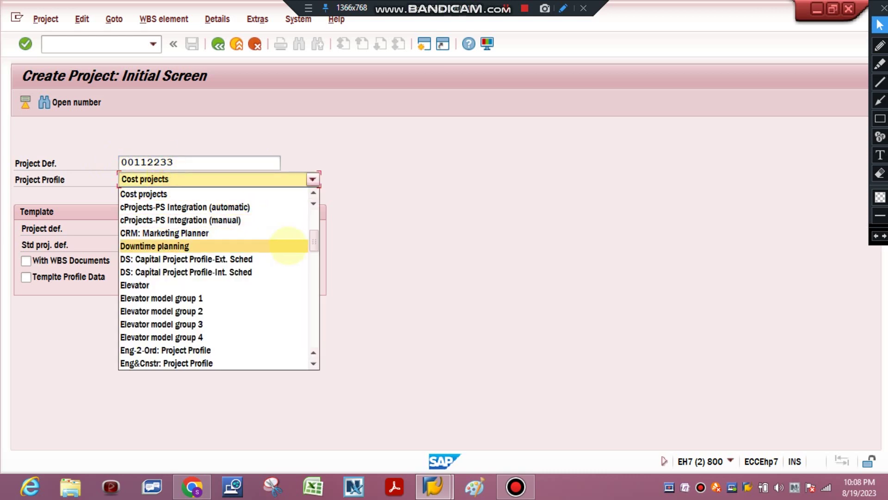
{"action": "left_click_drag", "start_coordinate": [313, 240], "coordinate": [312, 220]}
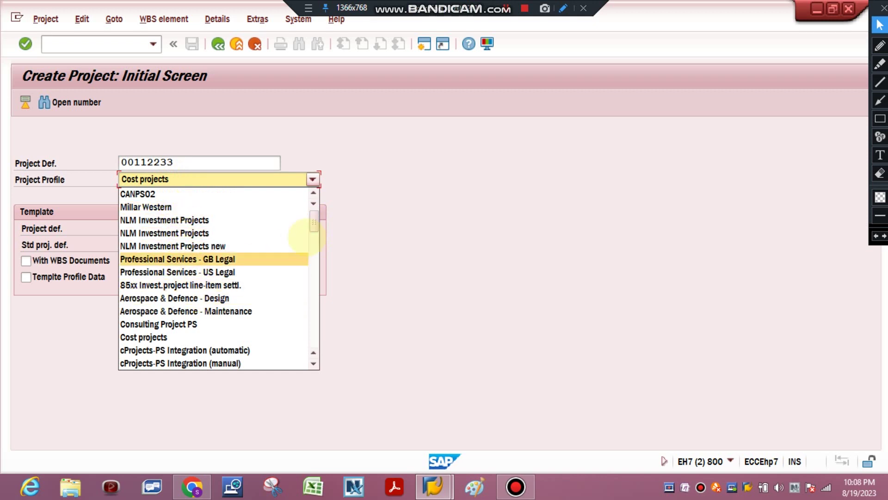
{"action": "left_click_drag", "start_coordinate": [313, 222], "coordinate": [315, 272]}
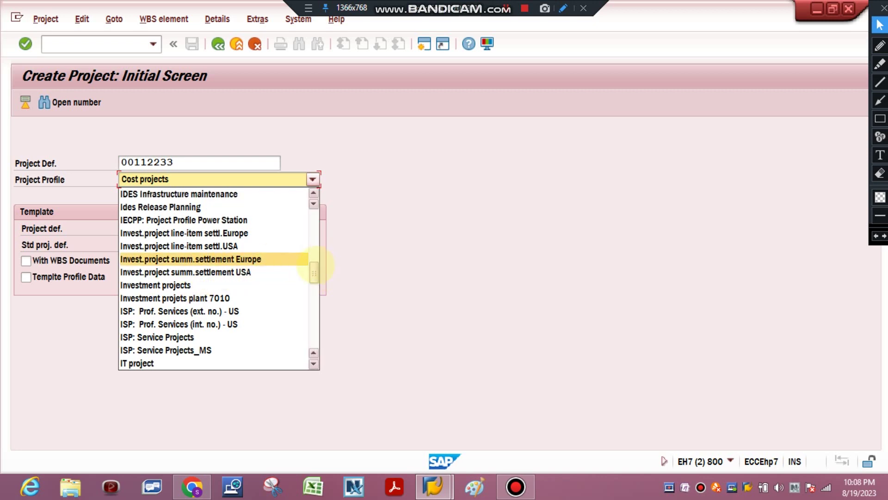
{"action": "left_click", "coordinate": [183, 285]}
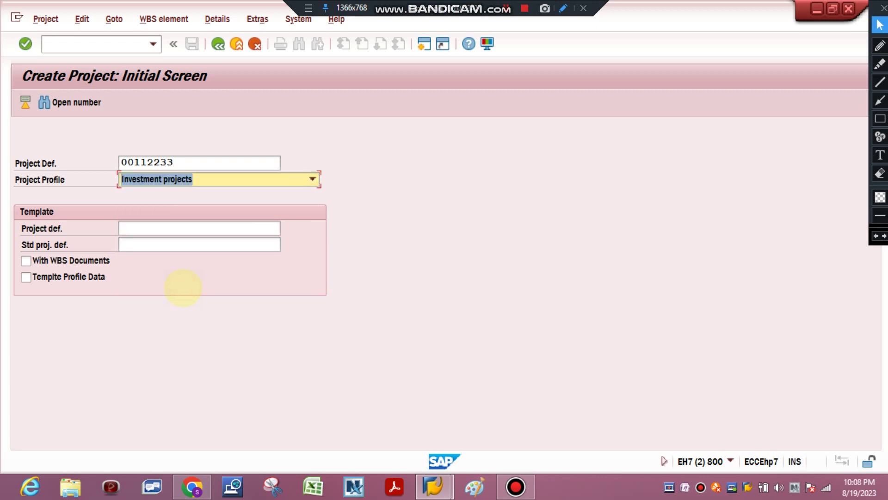
{"action": "key", "text": "Return"}
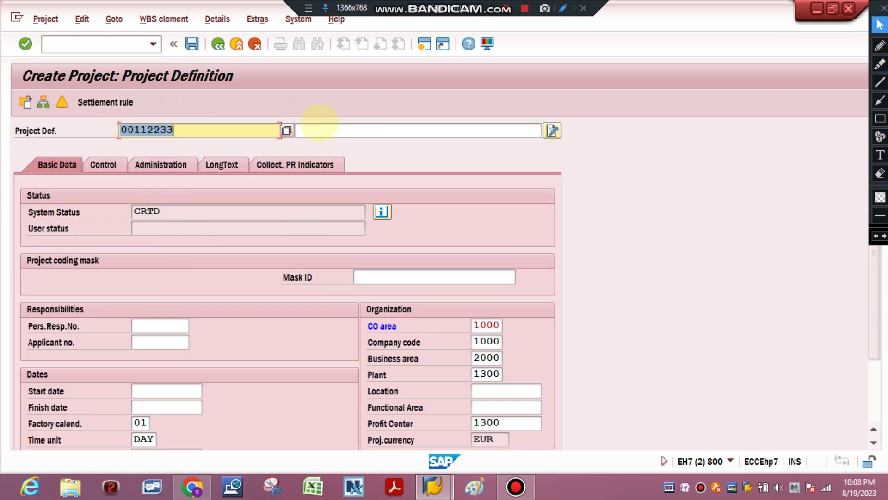
- Enter "BE SAKSHAM IN SAP PM MODULE/2023" as the description of the project definition
{"action": "left_click", "coordinate": [324, 129]}
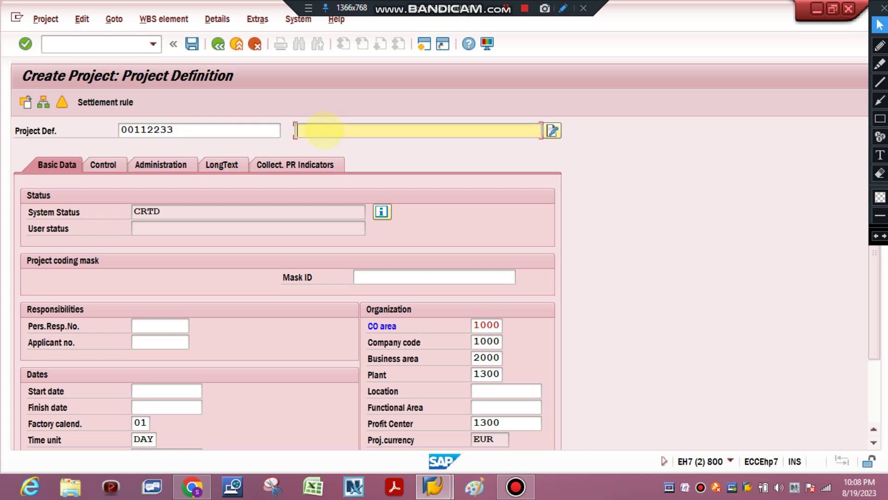
{"action": "type", "text": "BE SAKSHAM IN S"}
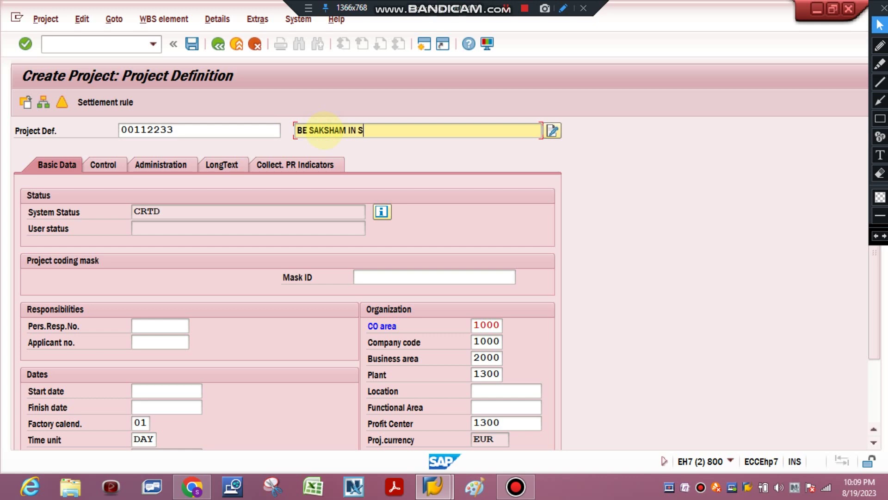
{"action": "type", "text": "AP PM MODULE"}
{"action": "type", "text": "/2023"}
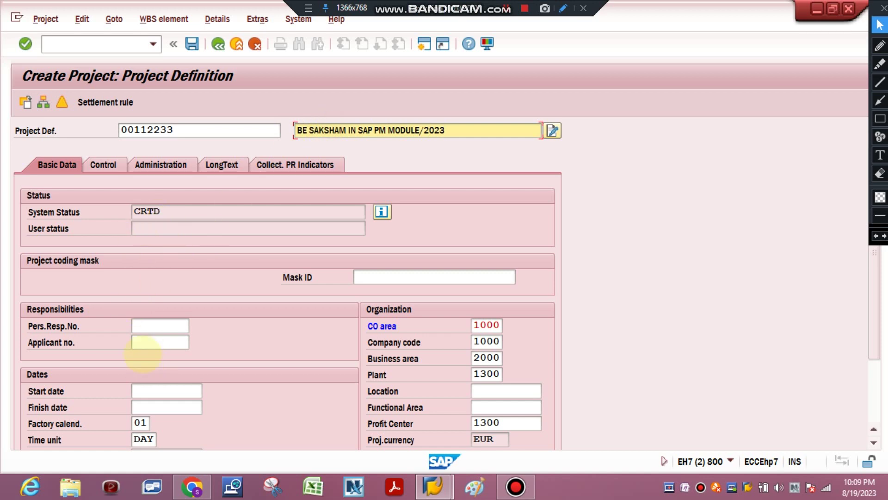
- Set the project's start date to 21.08.2023 using the calendar
{"action": "left_click", "coordinate": [148, 390]}
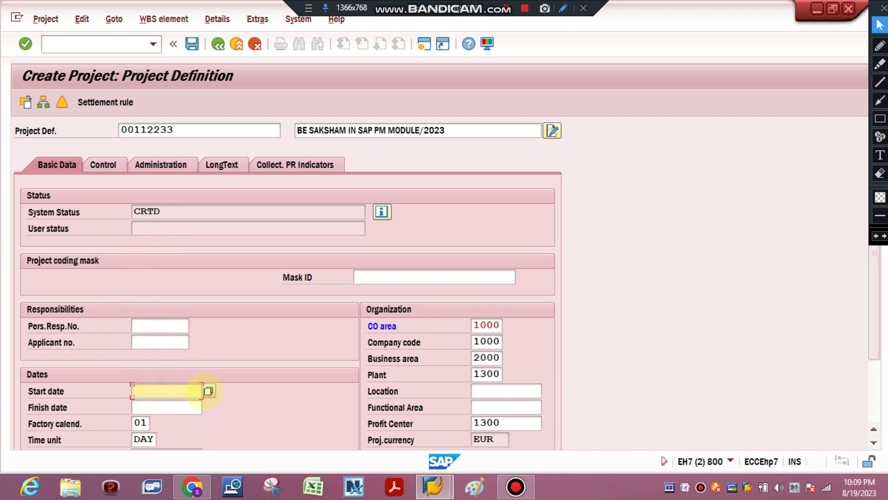
{"action": "left_click", "coordinate": [208, 390]}
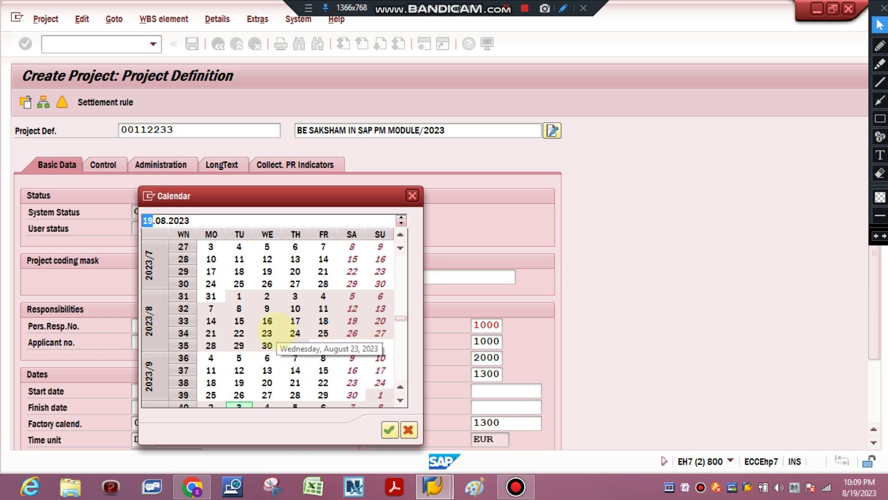
{"action": "double_click", "coordinate": [211, 333]}
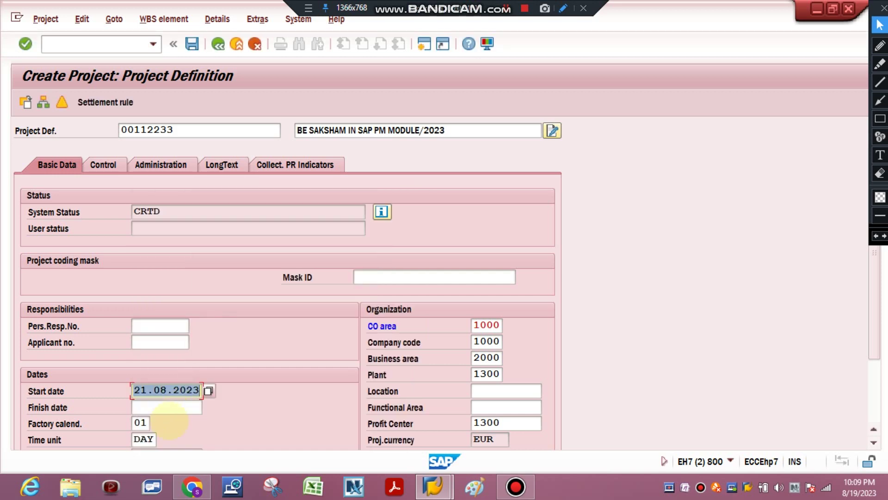
- Set the project's finish date to 31.03.2024 using the calendar and submit the project definition entries
{"action": "left_click", "coordinate": [167, 407]}
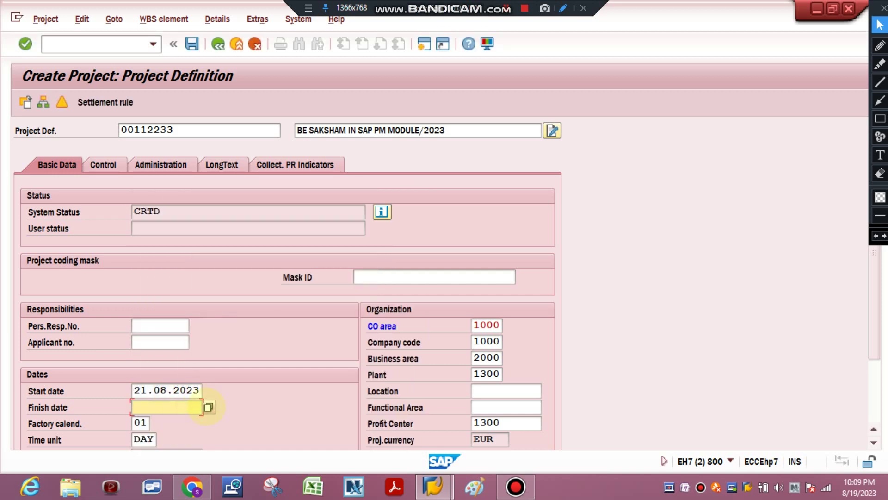
{"action": "left_click", "coordinate": [208, 406]}
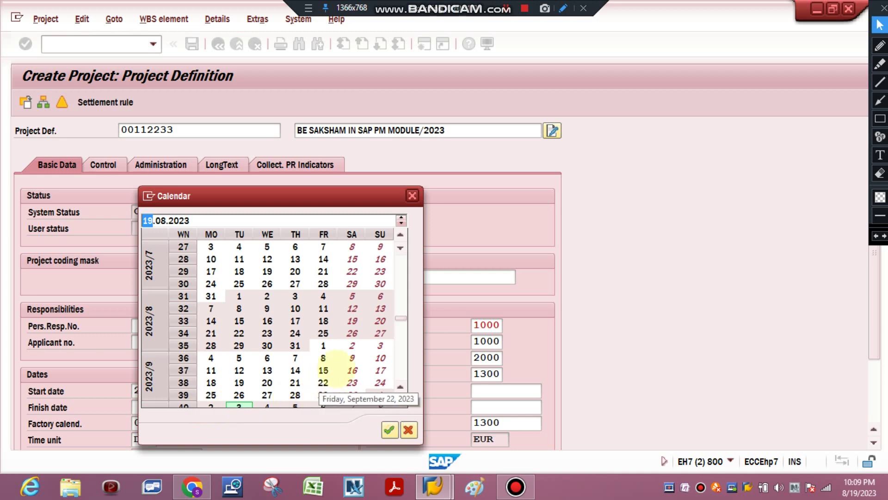
{"action": "left_click", "coordinate": [398, 400]}
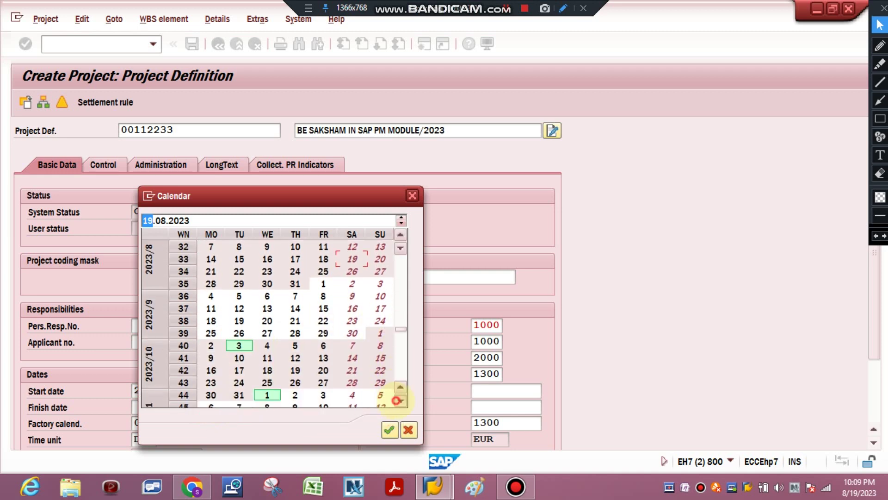
{"action": "left_click_drag", "start_coordinate": [397, 401], "coordinate": [397, 400]}
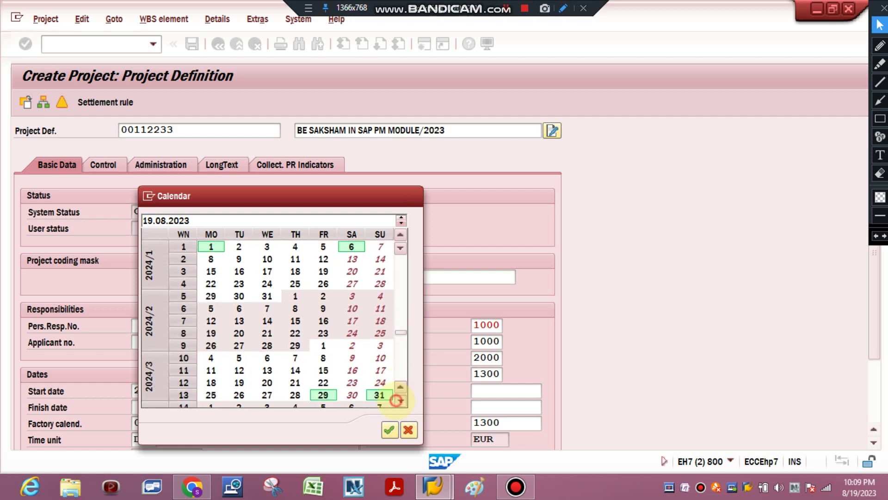
{"action": "double_click", "coordinate": [369, 391]}
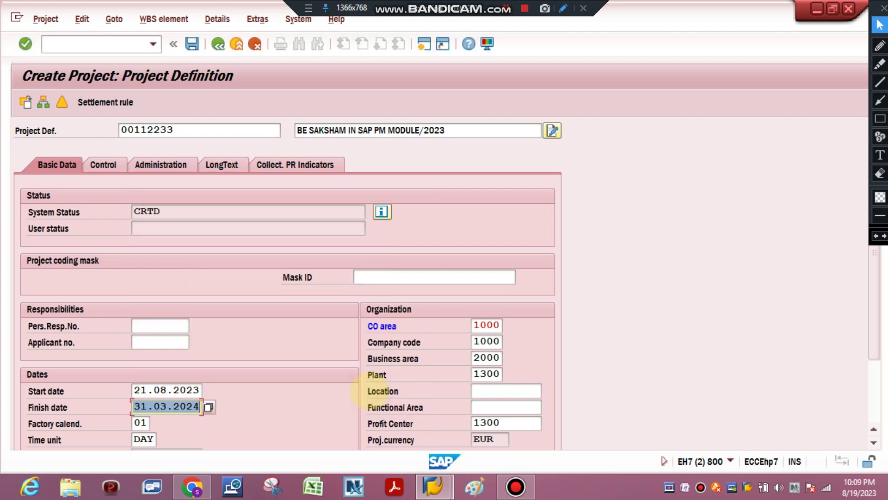
{"action": "key", "text": "Return"}
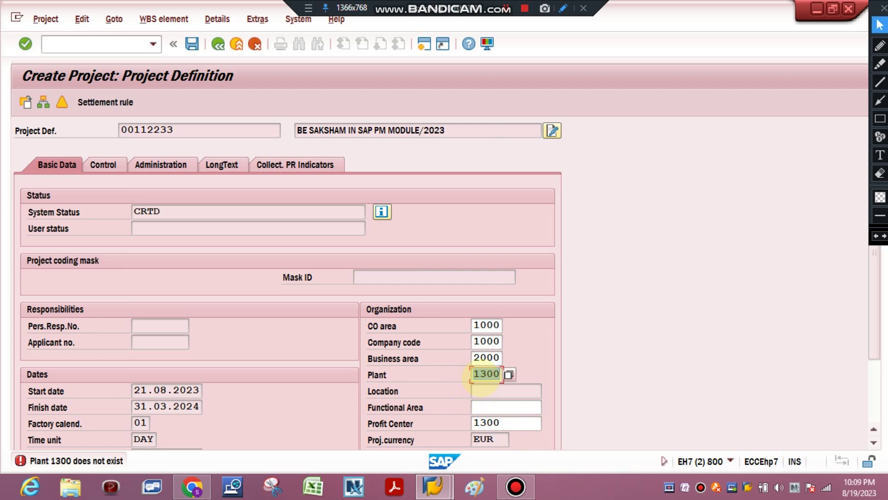
- Clear the plant from the project's organization data and submit the entries
{"action": "key", "text": "BackSpace"}
{"action": "key", "text": "Return"}
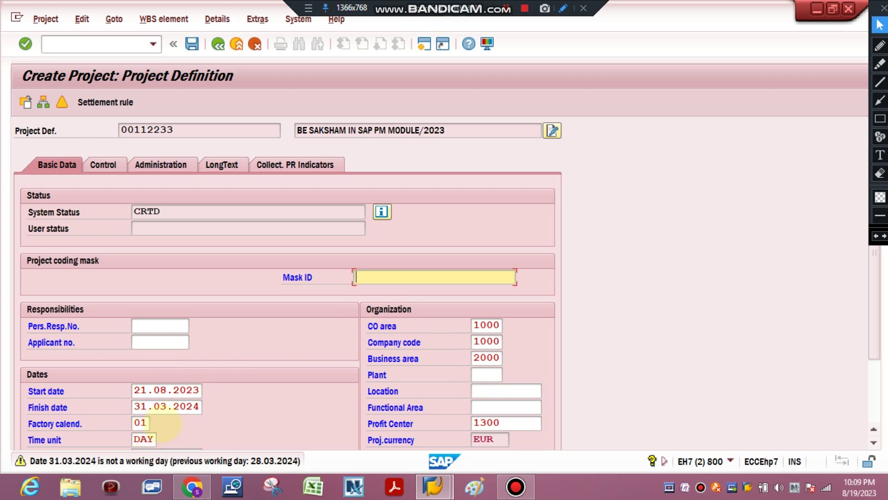
- Try to set the project's finish date to 30.03.2024 and submit the entries
{"action": "left_click", "coordinate": [185, 406]}
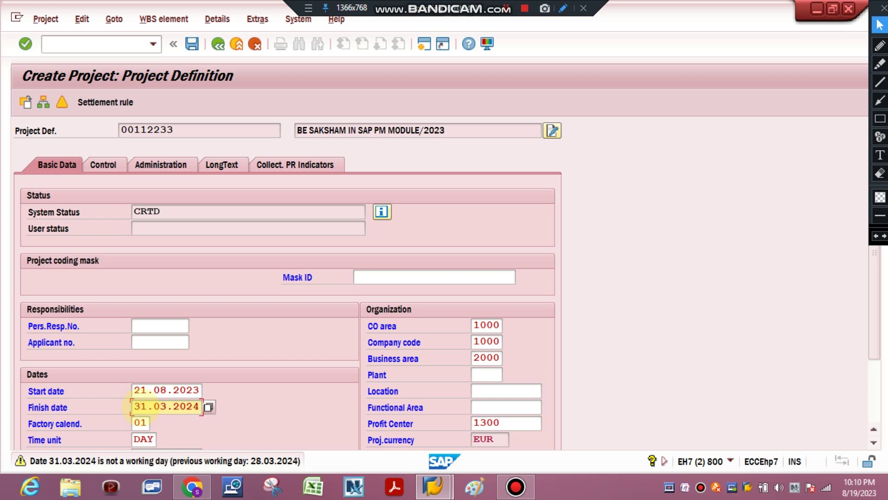
{"action": "left_click", "coordinate": [146, 406]}
{"action": "key", "text": "BackSpace"}
{"action": "type", "text": "0"}
{"action": "key", "text": "Return"}
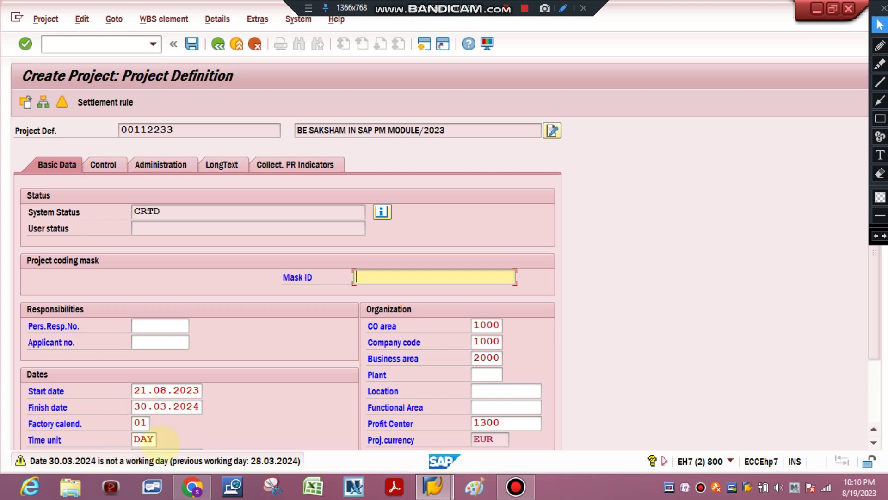
- Set the project's finish date to 20.03.2024 and submit the entries
{"action": "left_click", "coordinate": [135, 407]}
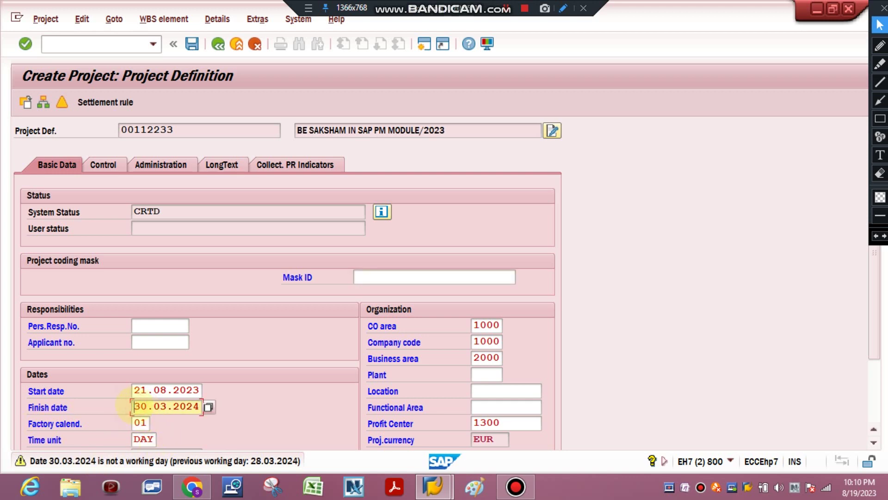
{"action": "key", "text": "Delete"}
{"action": "type", "text": "2"}
{"action": "key", "text": "Return"}
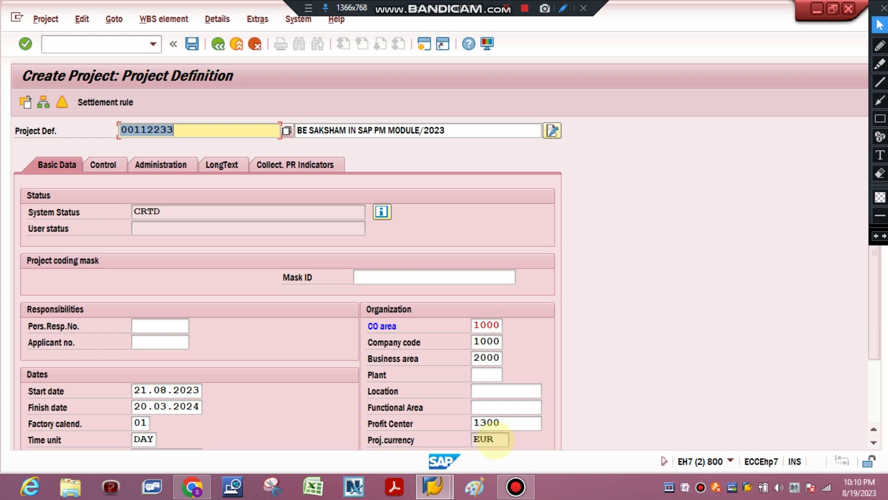
- Examine the list of available project currencies and close it without choosing one
{"action": "left_click_drag", "start_coordinate": [494, 441], "coordinate": [472, 439]}
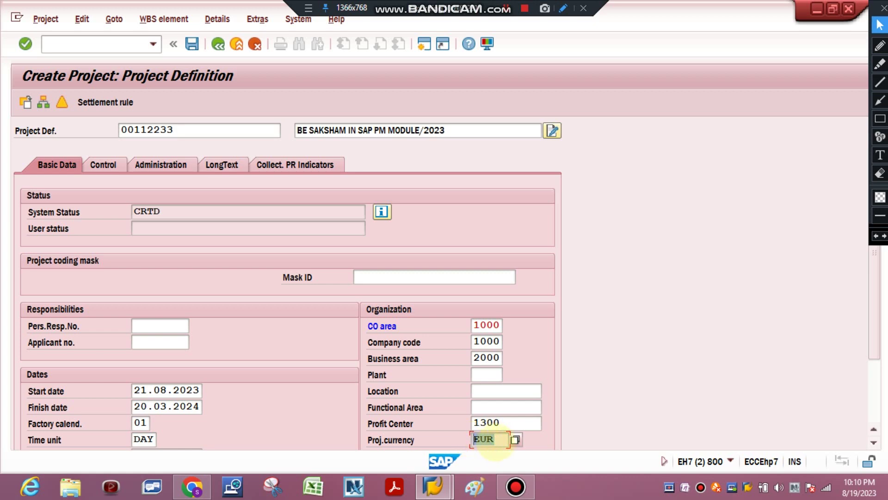
{"action": "left_click", "coordinate": [514, 439]}
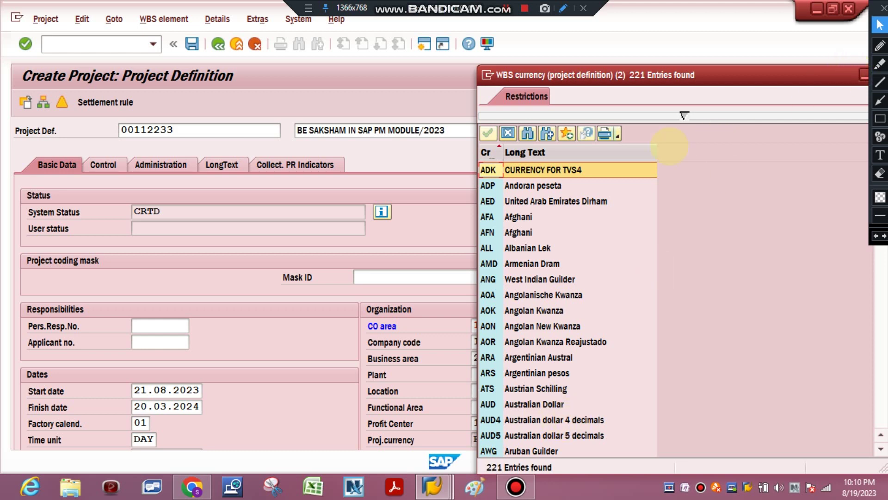
{"action": "left_click", "coordinate": [418, 170]}
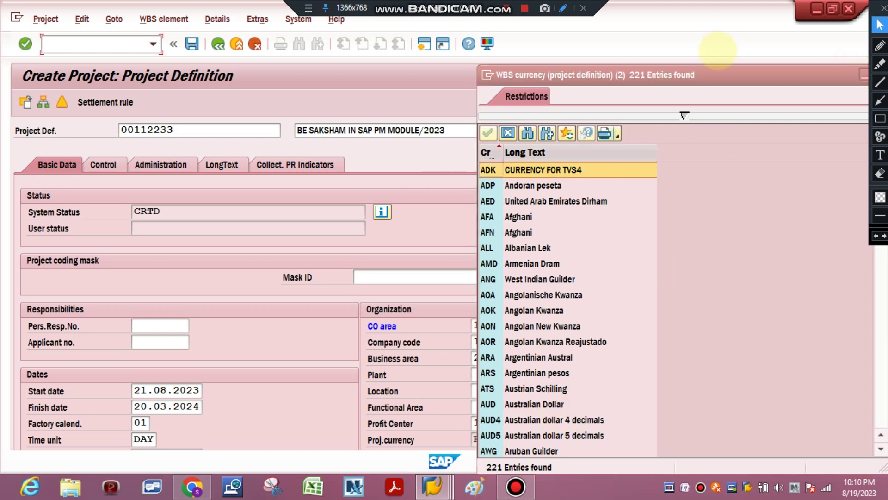
{"action": "left_click", "coordinate": [699, 74]}
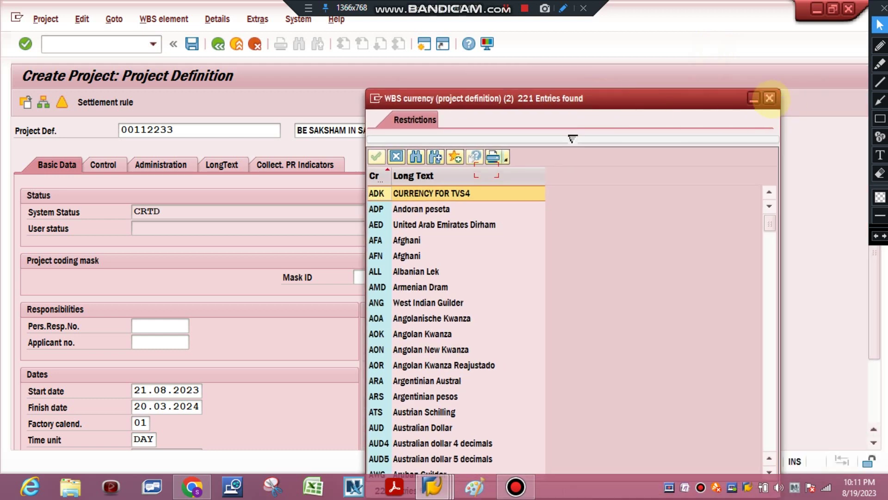
{"action": "left_click", "coordinate": [771, 96]}
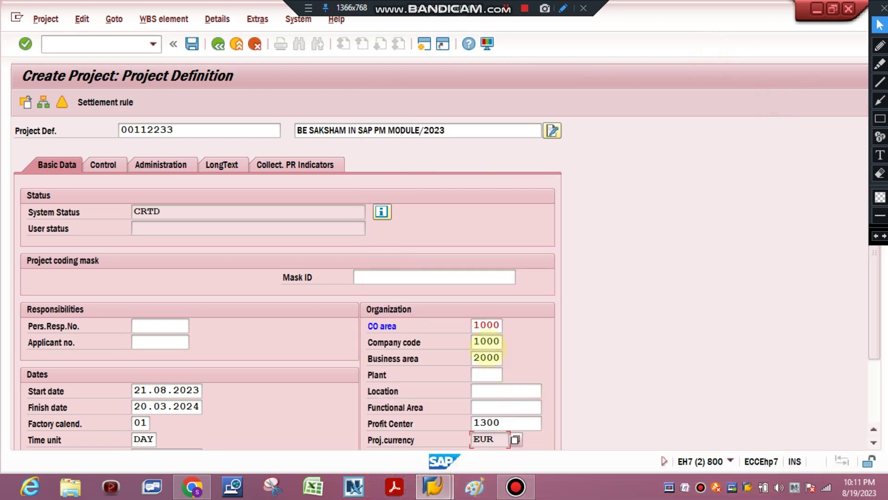
{"action": "key", "text": "Return"}
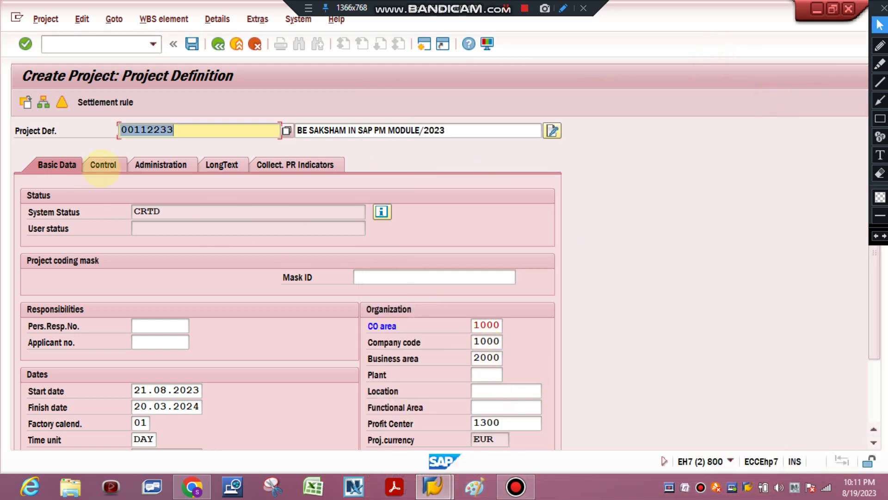
- Review the project definition's control data, administration data, long text and collective PR indicators, and return to the basic data
{"action": "left_click", "coordinate": [102, 165]}
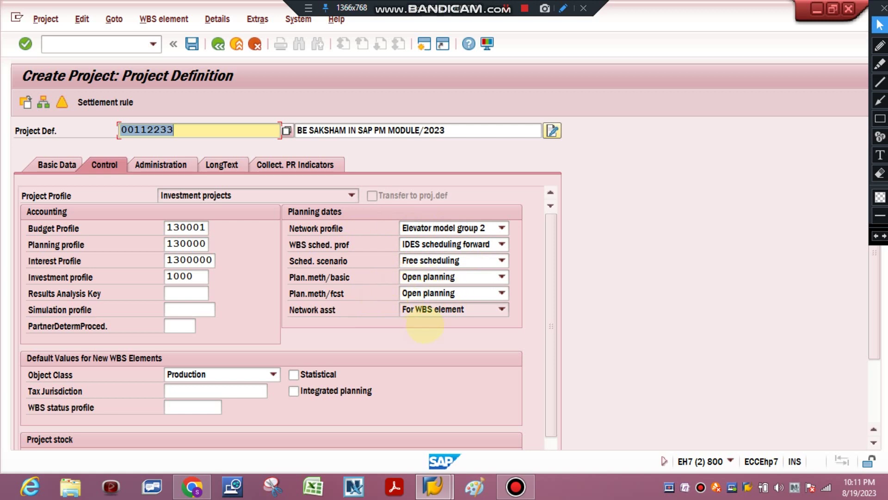
{"action": "left_click", "coordinate": [156, 166]}
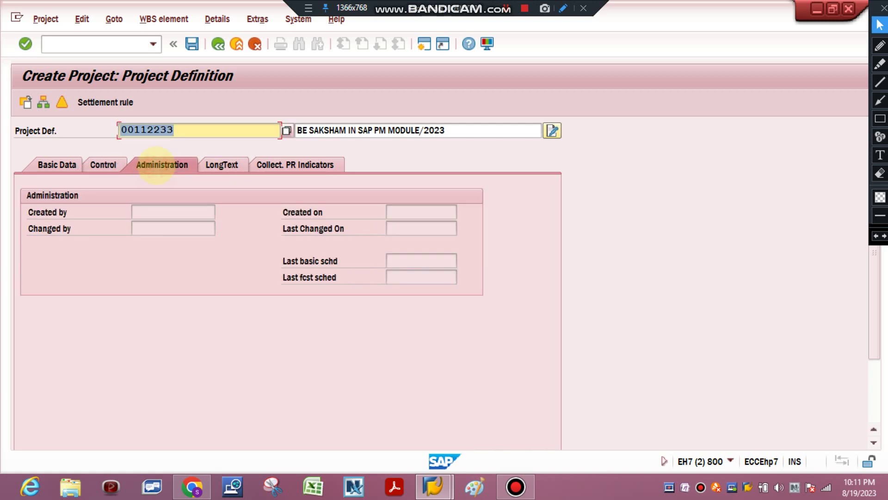
{"action": "left_click", "coordinate": [221, 159]}
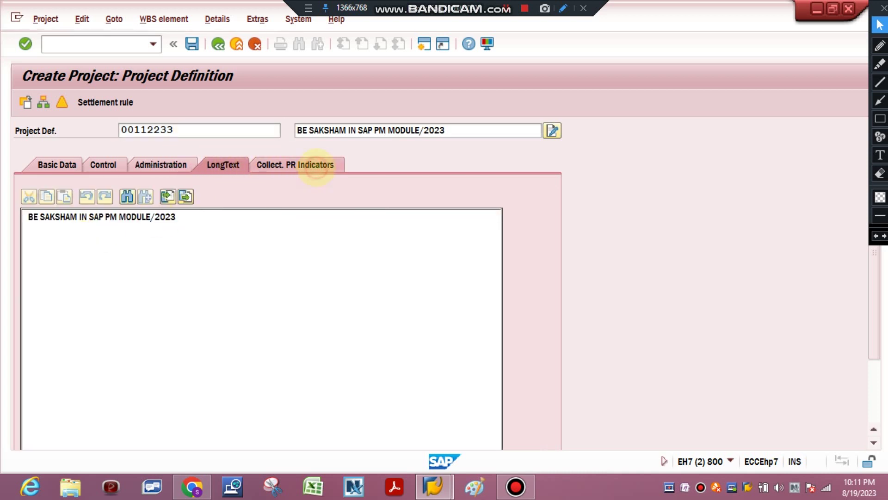
{"action": "left_click", "coordinate": [317, 165]}
{"action": "left_click", "coordinate": [57, 165]}
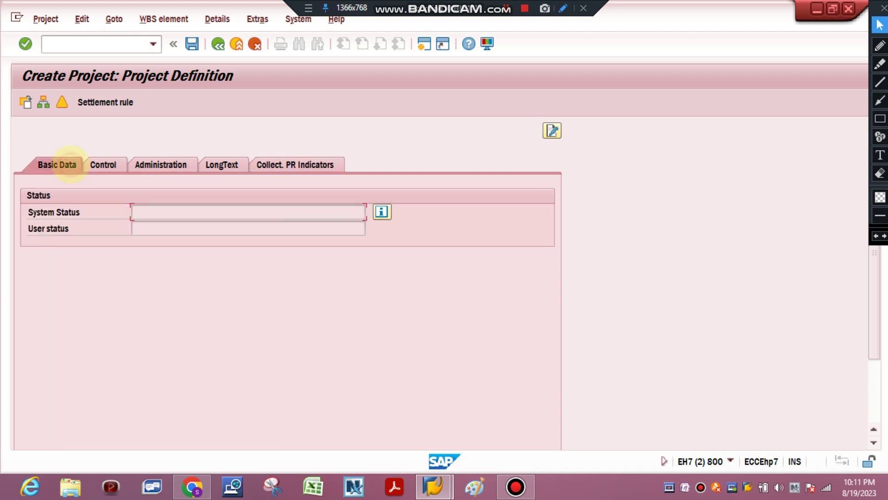
- Save the project definition and return to the SAP Easy Access screen
{"action": "left_click", "coordinate": [191, 44]}
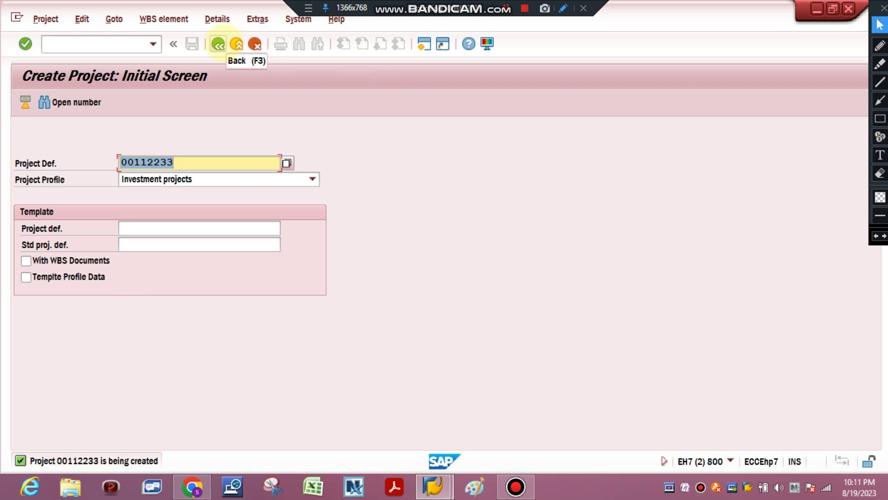
{"action": "left_click", "coordinate": [217, 44]}
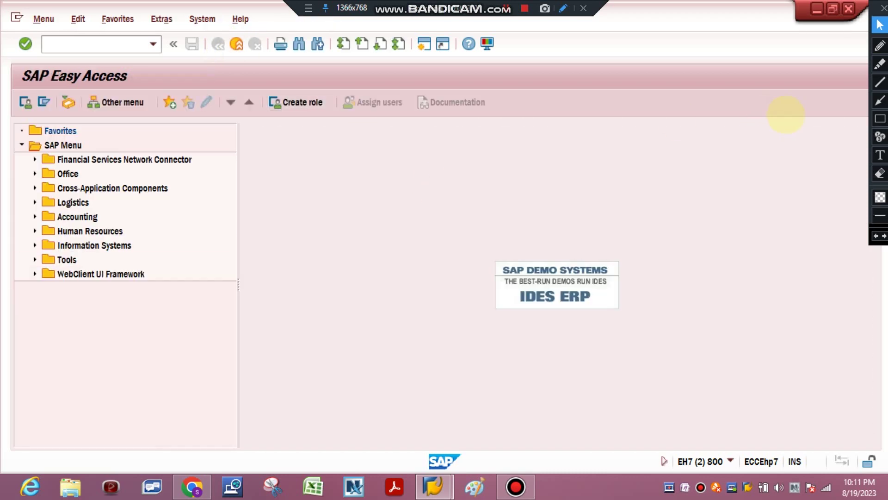
{"action": "left_click", "coordinate": [879, 155]}
{"action": "left_click", "coordinate": [451, 175]}
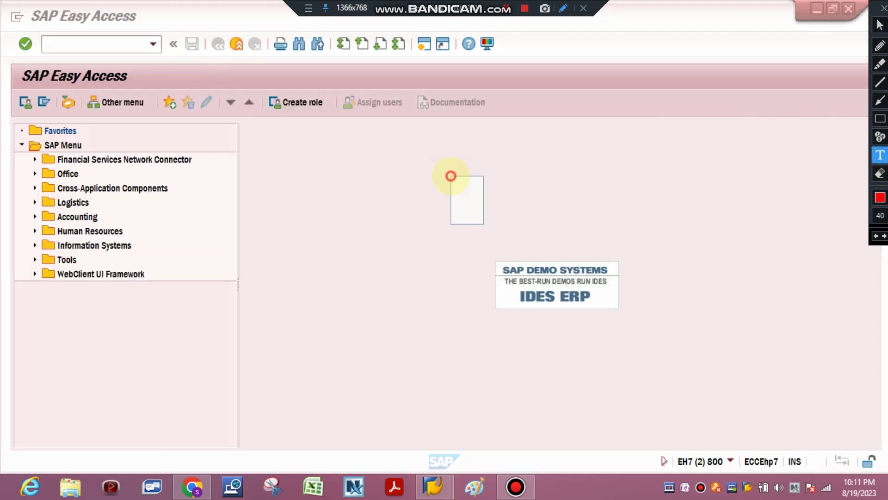
{"action": "type", "text": "CJ02"}
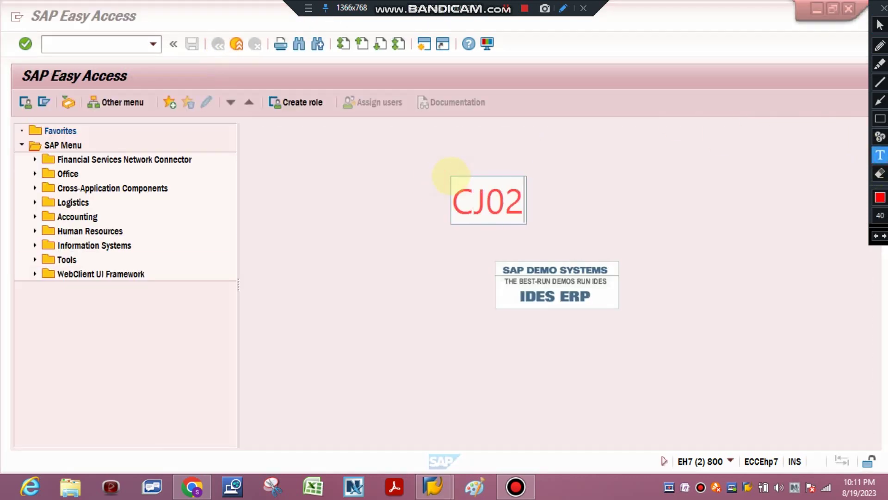
{"action": "left_click", "coordinate": [584, 212]}
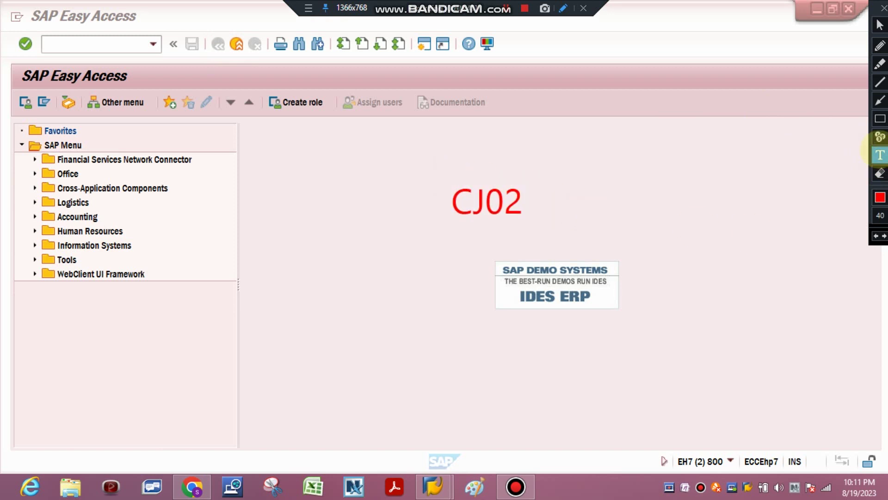
{"action": "left_click", "coordinate": [879, 173]}
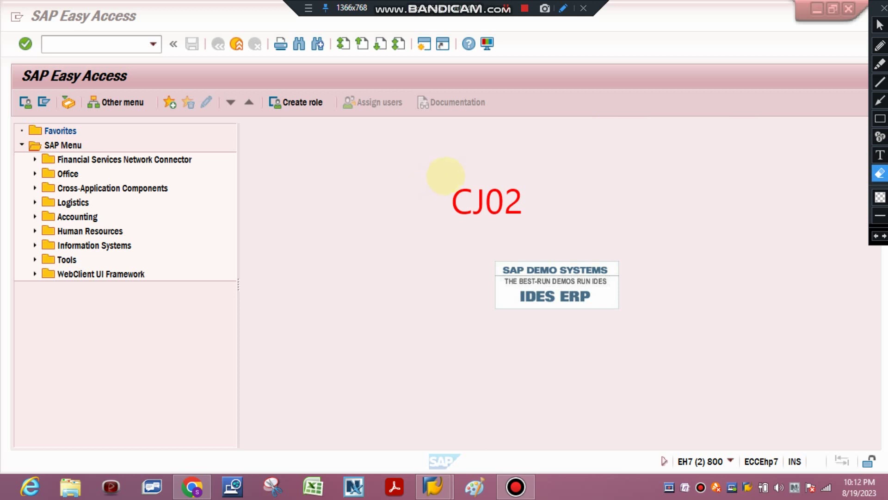
{"action": "left_click_drag", "start_coordinate": [456, 174], "coordinate": [547, 242]}
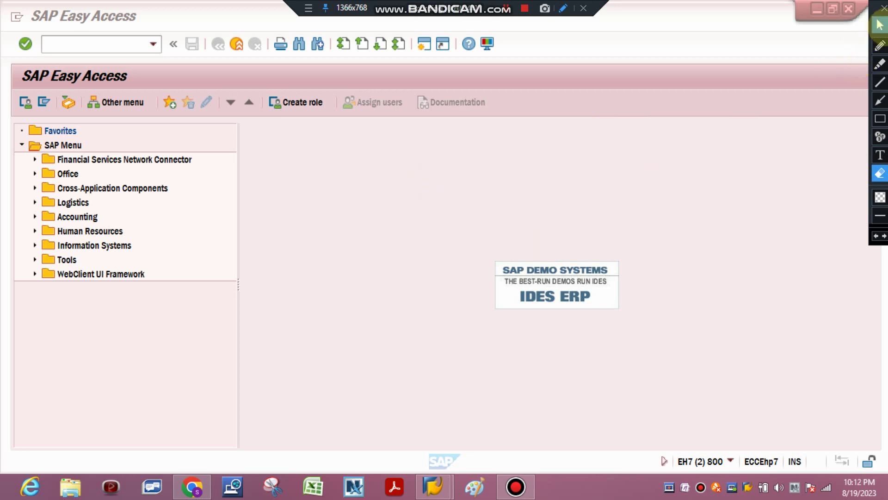
{"action": "left_click", "coordinate": [880, 25]}
- Start transaction CJ02 and open project definition 00112233 for changing its WBS elements
{"action": "left_click", "coordinate": [111, 41]}
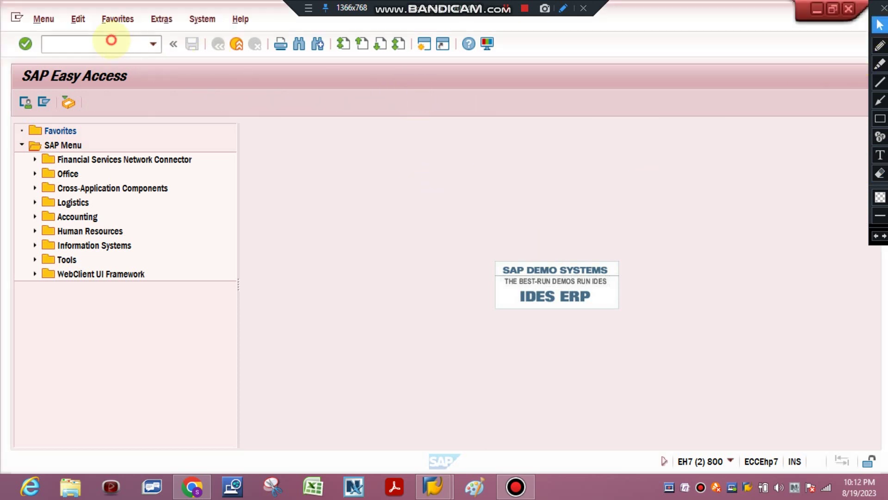
{"action": "type", "text": "CJ0"}
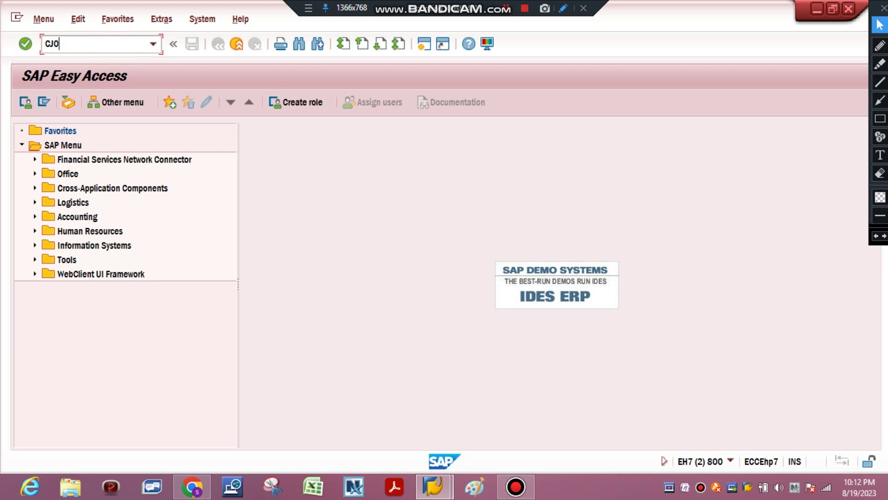
{"action": "type", "text": "2"}
{"action": "key", "text": "Return"}
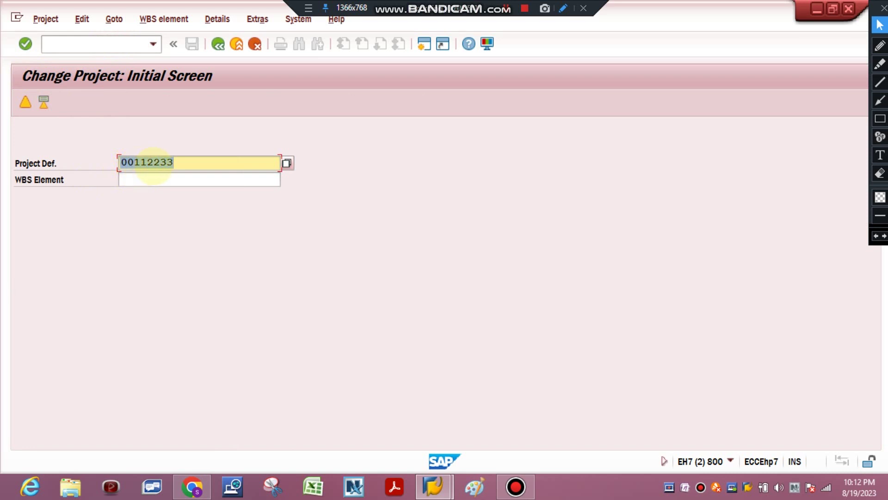
{"action": "left_click", "coordinate": [150, 167]}
{"action": "key", "text": "Return"}
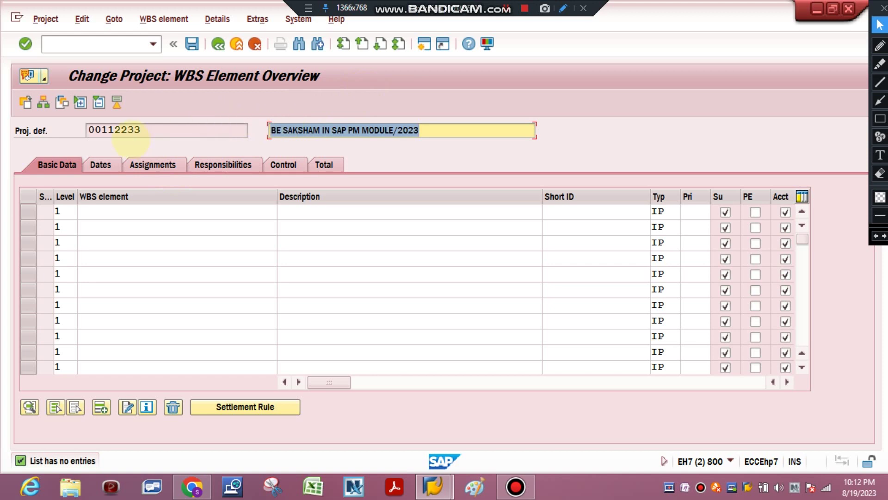
- Enter the level 1 WBS element 00112233/MECHANICAL with the description "MECHANICAL PROJECT" in the first row
{"action": "left_click", "coordinate": [139, 211]}
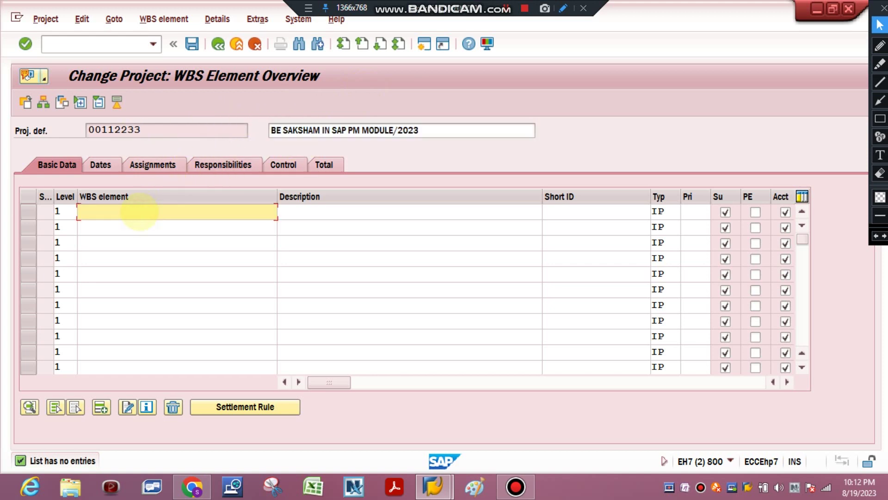
{"action": "type", "text": "00112233/MECHANICAL"}
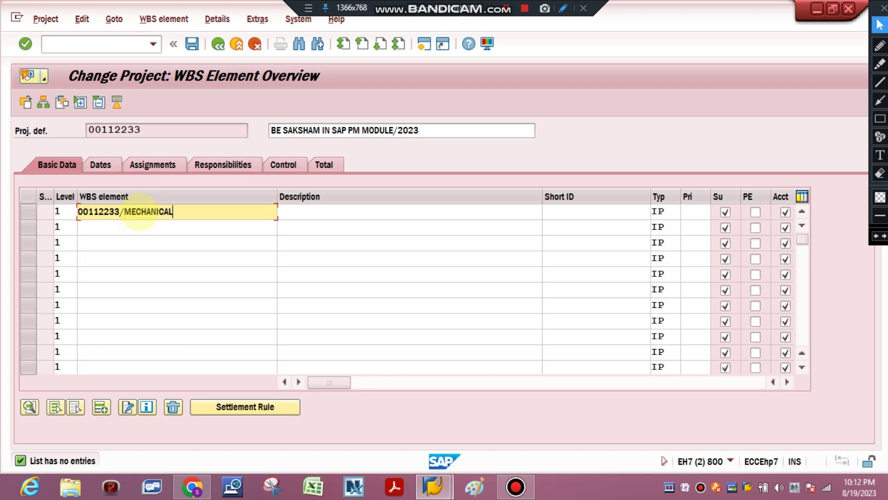
{"action": "left_click", "coordinate": [308, 214]}
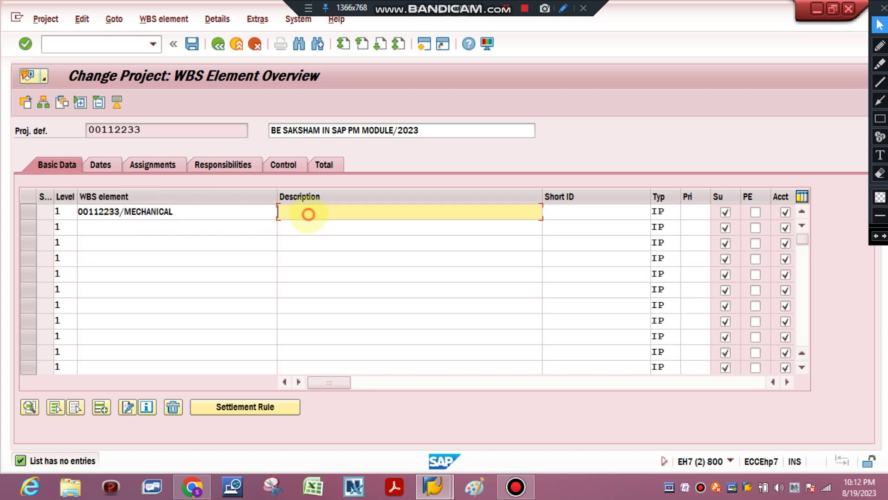
{"action": "type", "text": "MECHANICAL"}
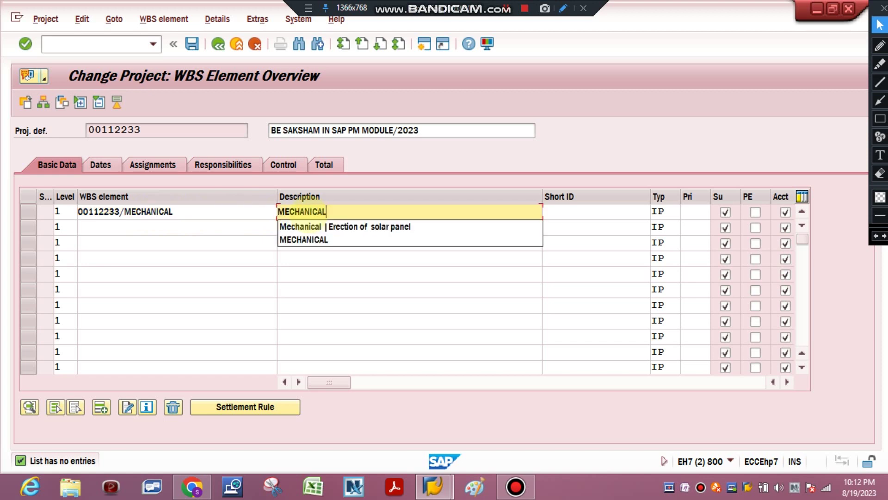
{"action": "type", "text": " PROJ"}
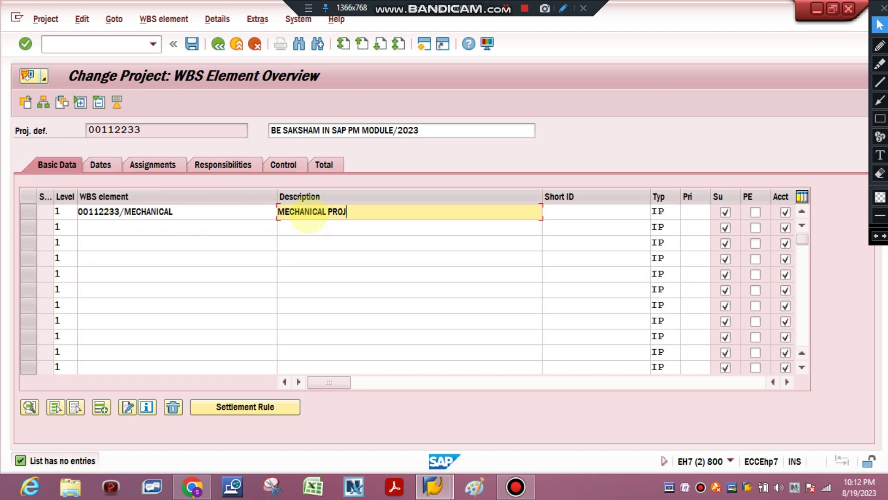
{"action": "type", "text": "ECT"}
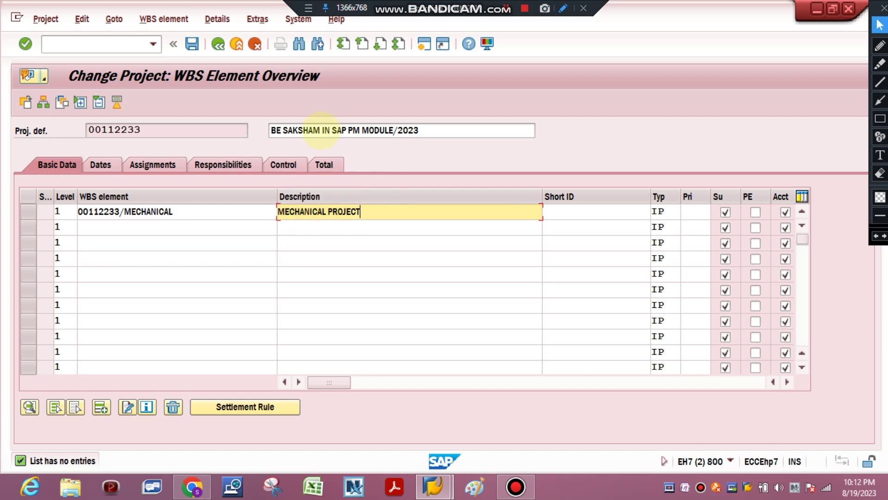
- Copy the first row's WBS element ID into the second row and change it to 00112233/ELECTRICAL
{"action": "left_click_drag", "start_coordinate": [185, 212], "coordinate": [74, 214]}
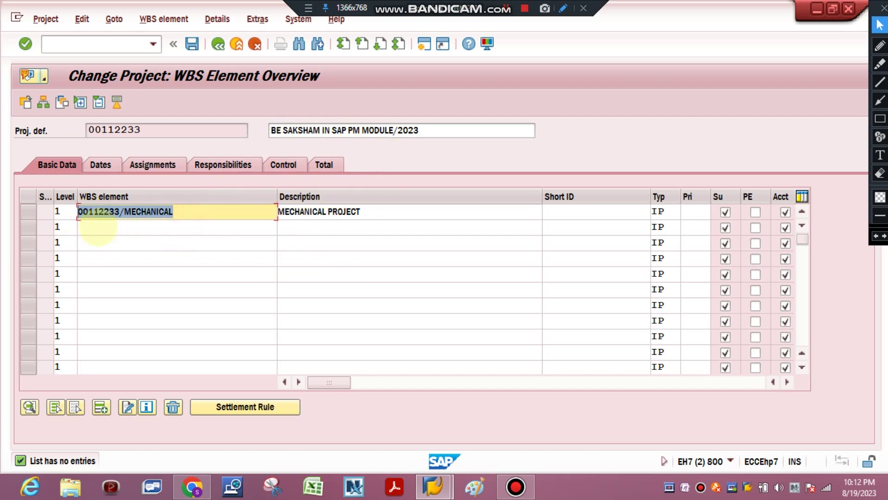
{"action": "left_click", "coordinate": [92, 227]}
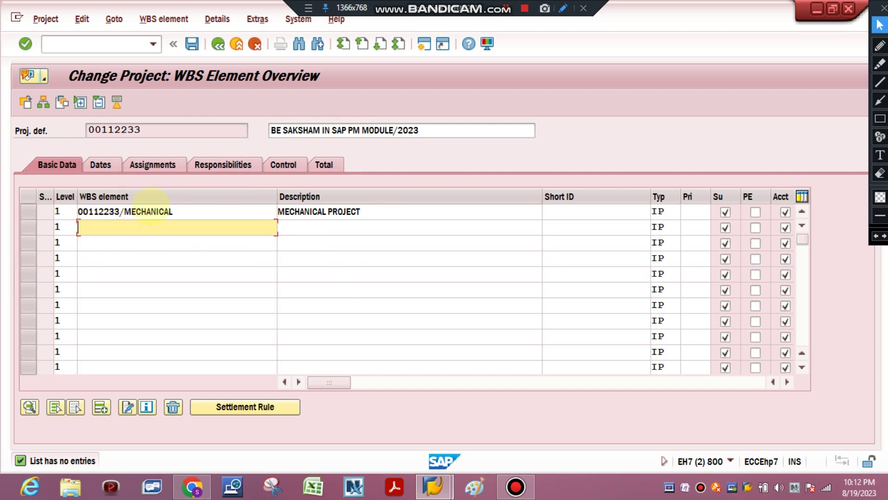
{"action": "left_click_drag", "start_coordinate": [199, 214], "coordinate": [65, 212]}
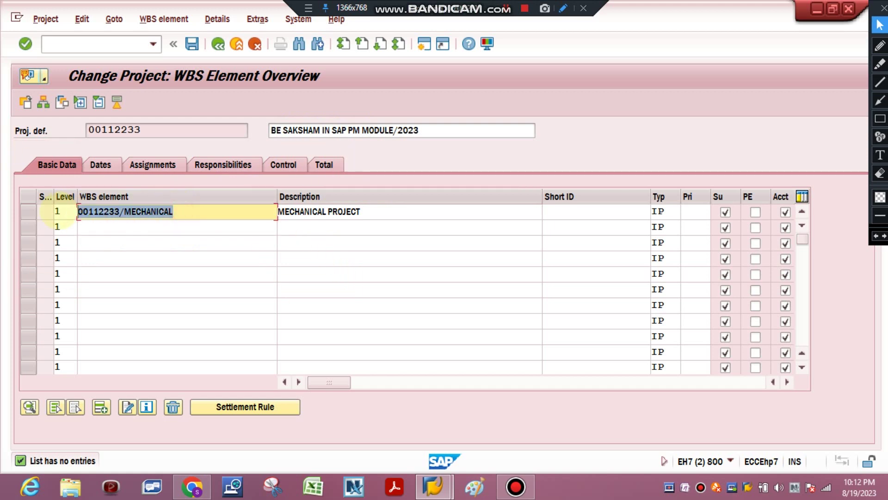
{"action": "key", "text": "ctrl+c"}
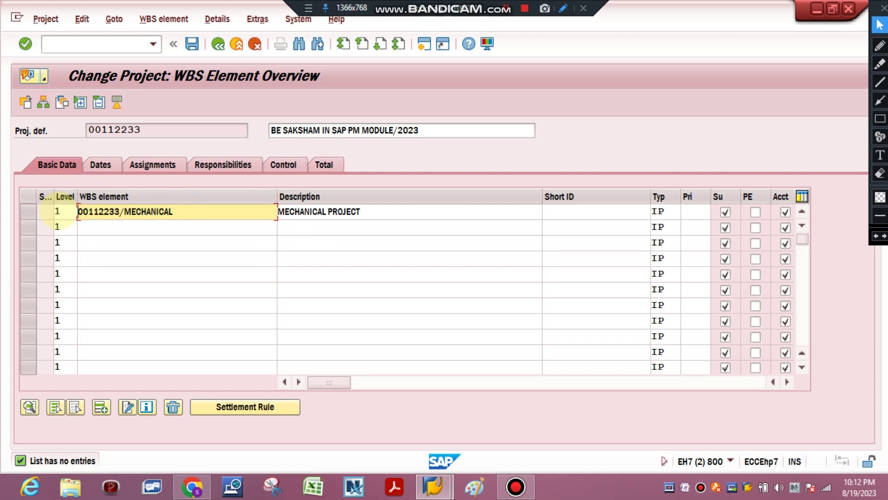
{"action": "left_click", "coordinate": [111, 229]}
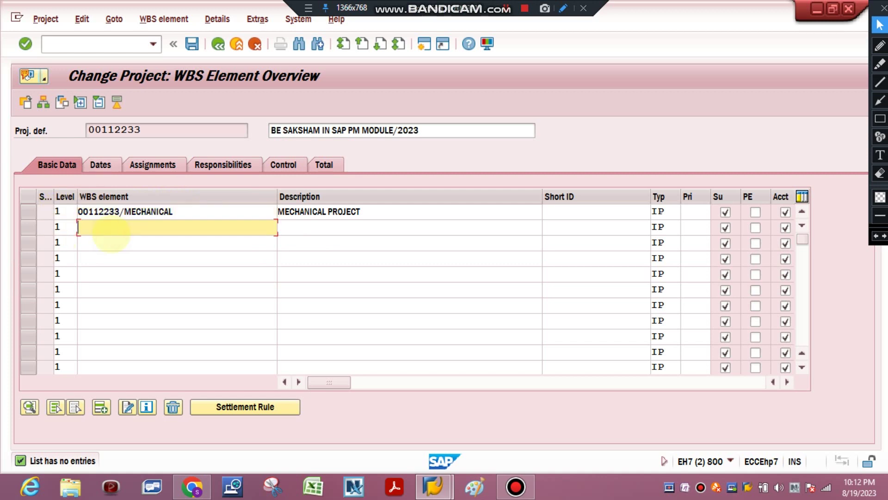
{"action": "key", "text": "ctrl+v"}
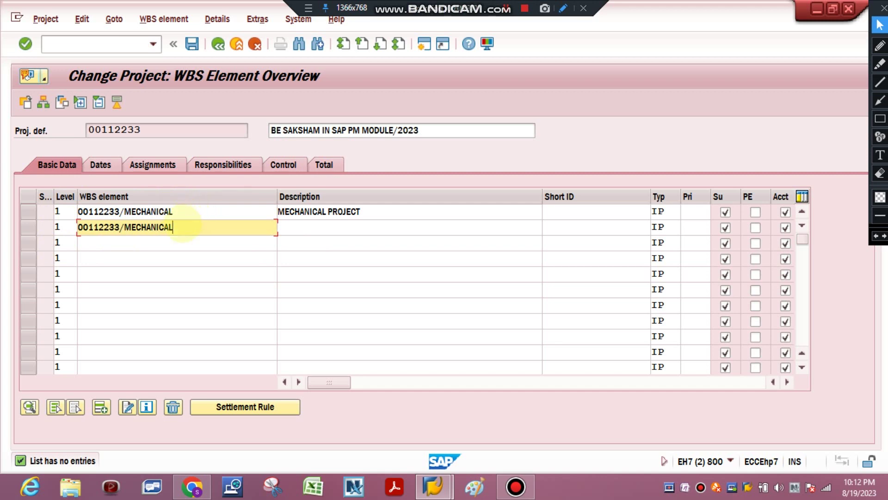
{"action": "key", "text": "BackSpace"}
{"action": "key", "text": "BackSpace"}
{"action": "key", "text": "BackSpace"}
{"action": "key", "text": "BackSpace"}
{"action": "key", "text": "BackSpace"}
{"action": "key", "text": "BackSpace"}
{"action": "key", "text": "BackSpace"}
{"action": "key", "text": "BackSpace"}
{"action": "key", "text": "BackSpace"}
{"action": "key", "text": "BackSpace"}
{"action": "type", "text": "ELECTR"}
{"action": "type", "text": "O"}
{"action": "key", "text": "BackSpace"}
{"action": "type", "text": "ICAL"}
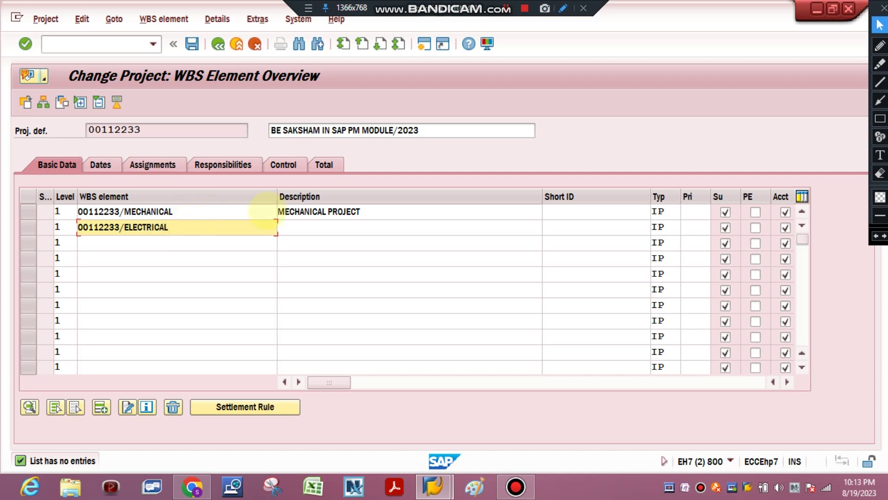
- Enter "ELECTRICAL PROJECT" as the description of the electrical WBS element
{"action": "left_click", "coordinate": [363, 225]}
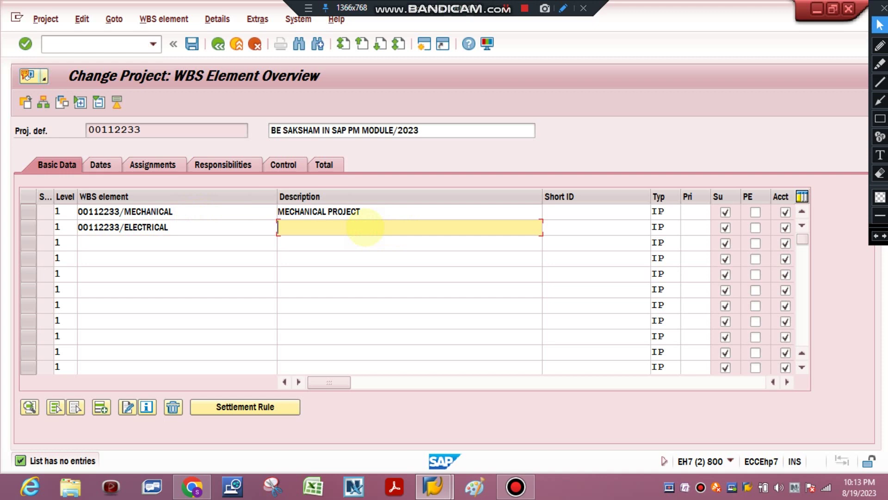
{"action": "type", "text": "ELECTRICA"}
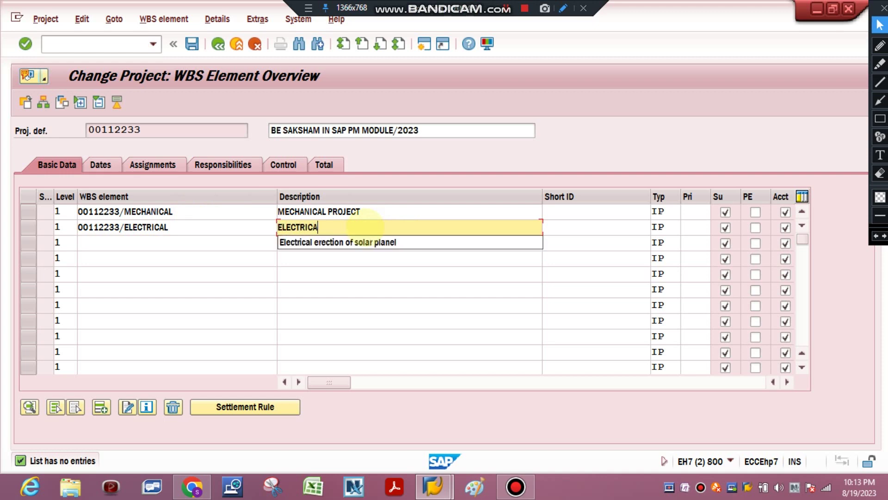
{"action": "type", "text": "L PRO"}
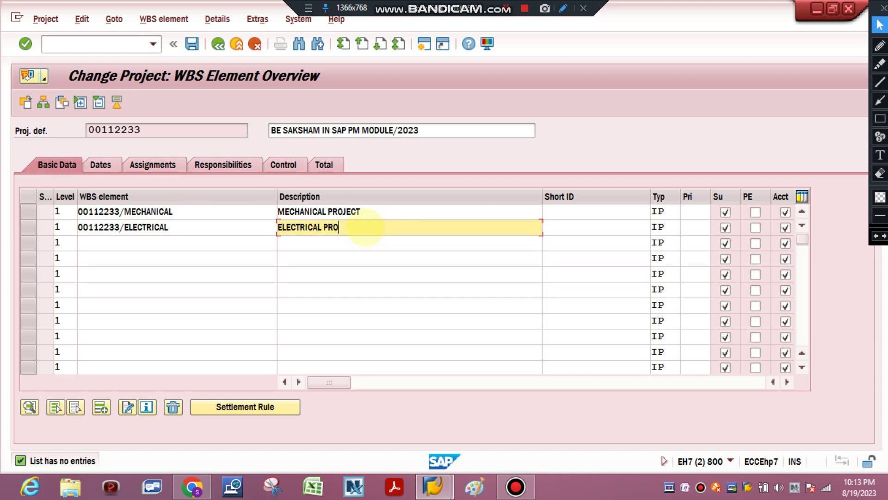
{"action": "type", "text": "JECT"}
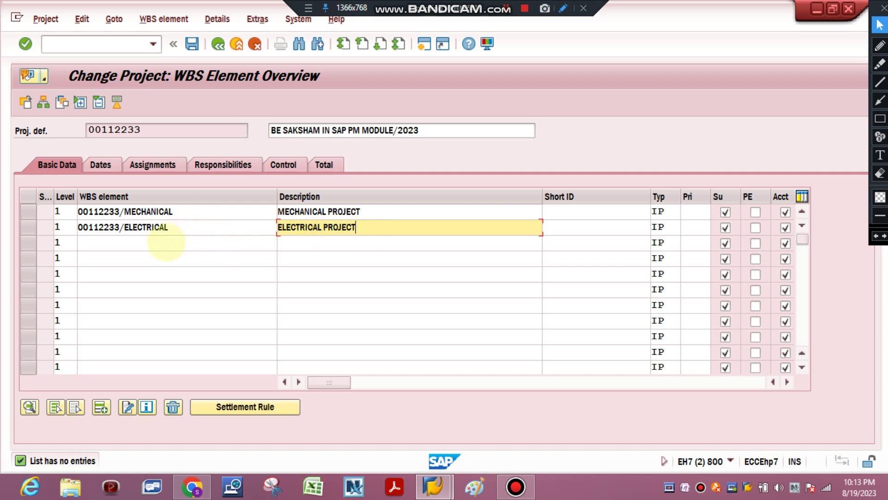
- Enter the level 1 WBS element 00112233/INSTRUMENTATION with the description "INSTRUMENTATION PROJECT" in the third row
{"action": "left_click", "coordinate": [164, 242]}
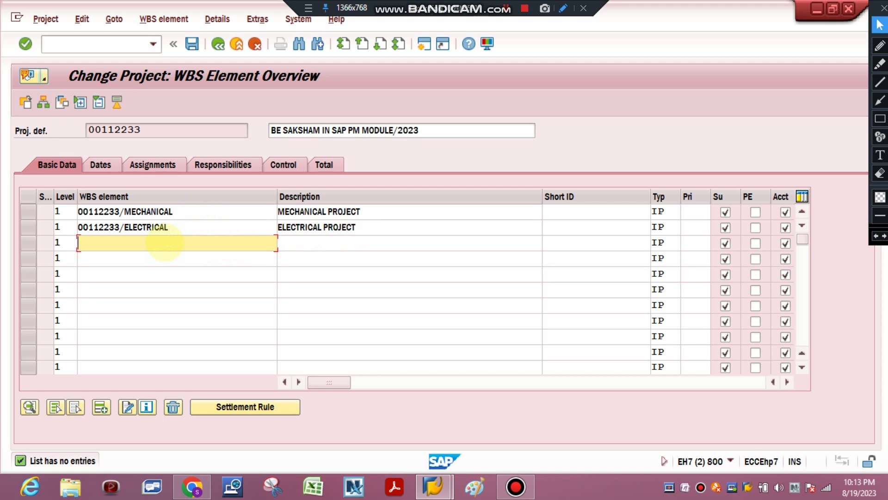
{"action": "left_click", "coordinate": [564, 280]}
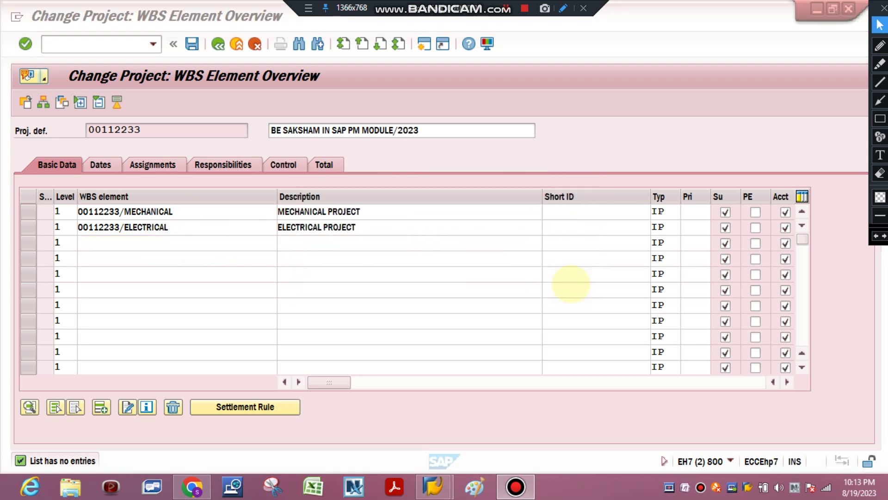
{"action": "left_click", "coordinate": [106, 242]}
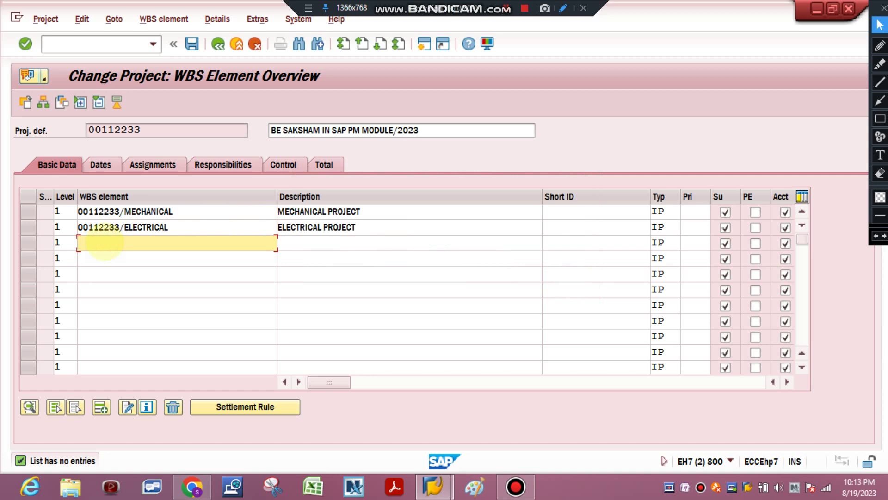
{"action": "type", "text": "00112233/INSTRUMENTATION"}
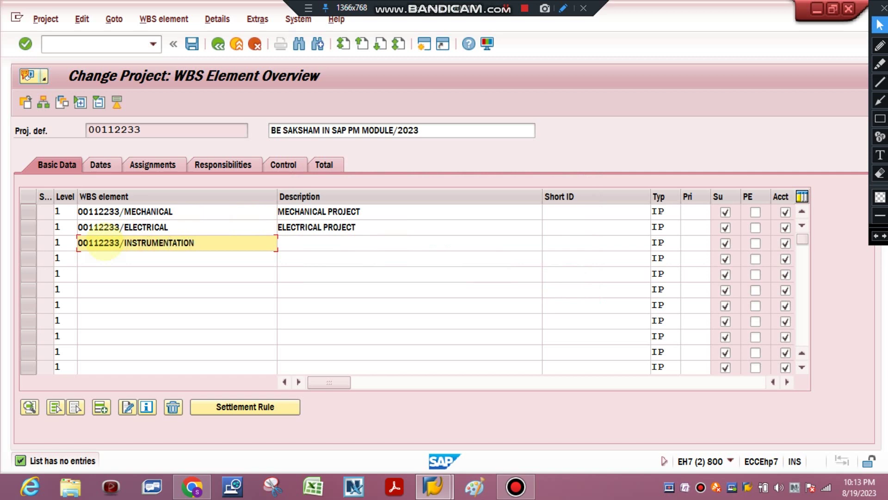
{"action": "left_click", "coordinate": [296, 242]}
{"action": "type", "text": "INS"}
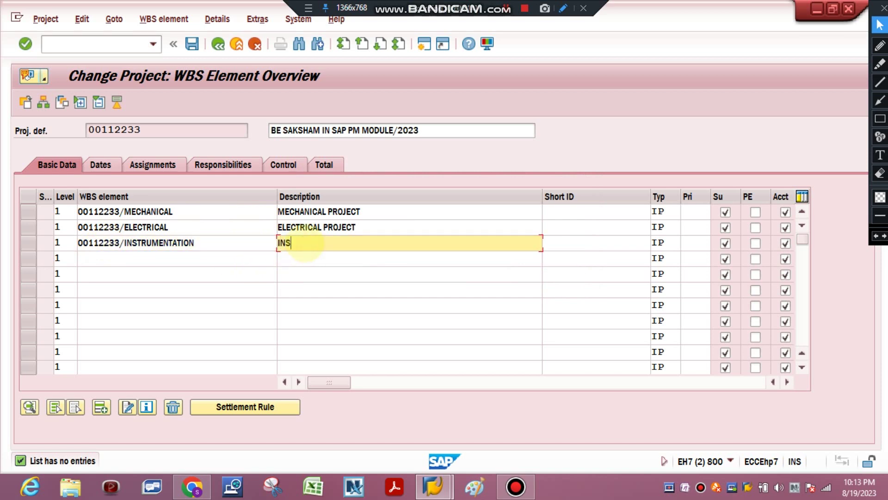
{"action": "type", "text": "TRUMENTATION PRO"}
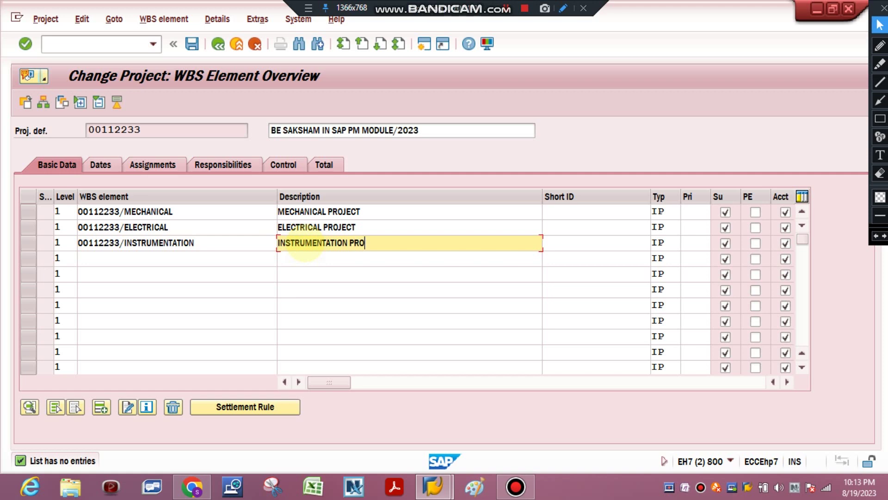
{"action": "type", "text": "JECT"}
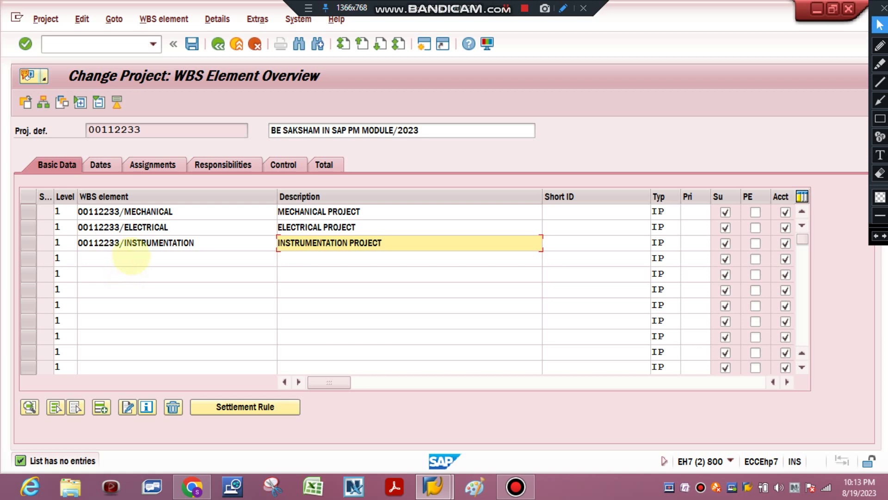
- Enter the level 1 WBS element 00112233/CIVIL in the fourth row
{"action": "left_click", "coordinate": [130, 257]}
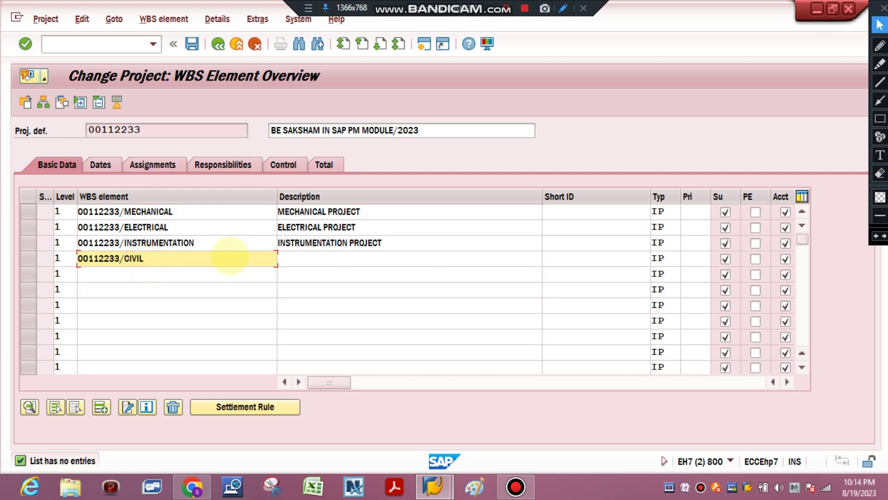
{"action": "key", "text": "Return"}
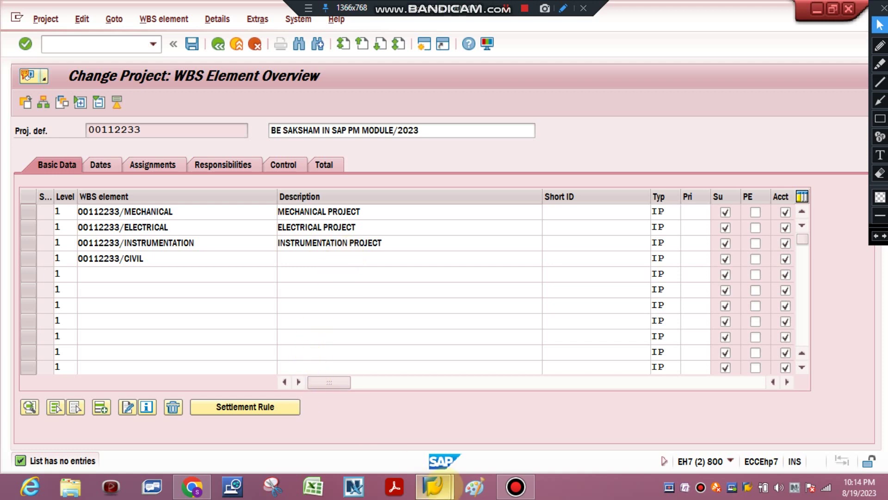
- Deny the template file replacement and leave the civil element's long text editor for the WBS element overview
{"action": "left_click", "coordinate": [446, 485]}
{"action": "left_click", "coordinate": [500, 383]}
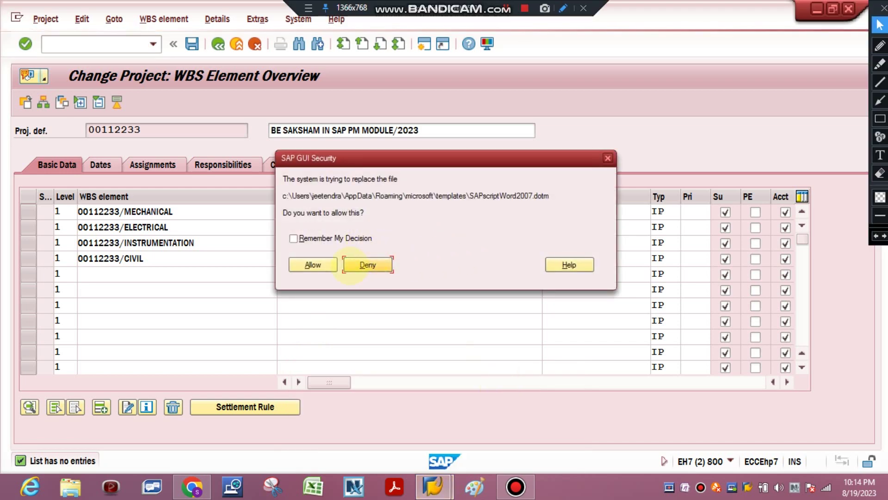
{"action": "left_click", "coordinate": [355, 265]}
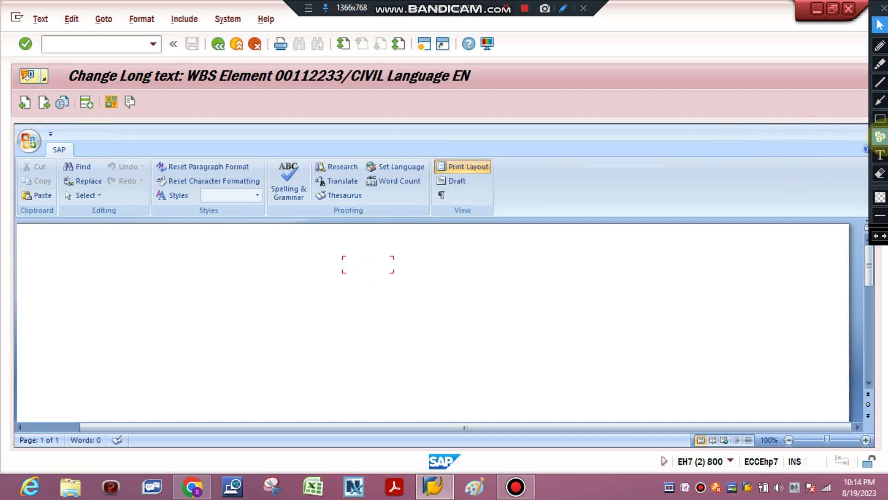
{"action": "mouse_move", "coordinate": [433, 486]}
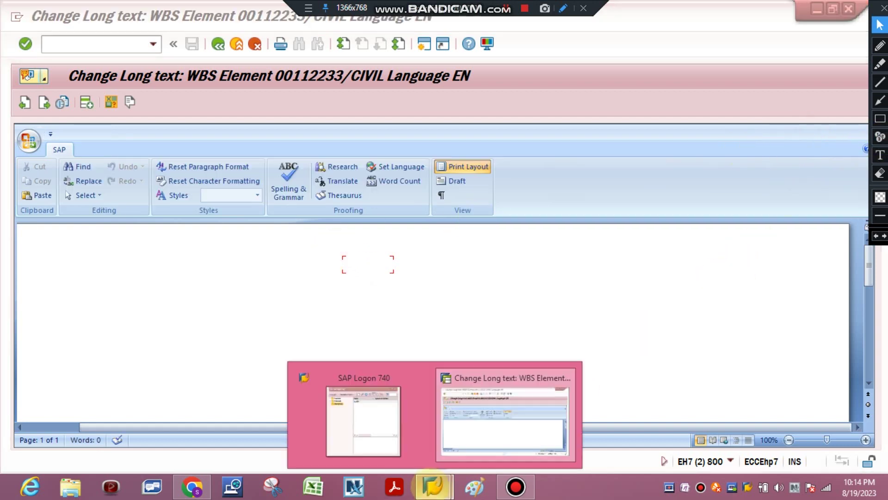
{"action": "left_click", "coordinate": [509, 378]}
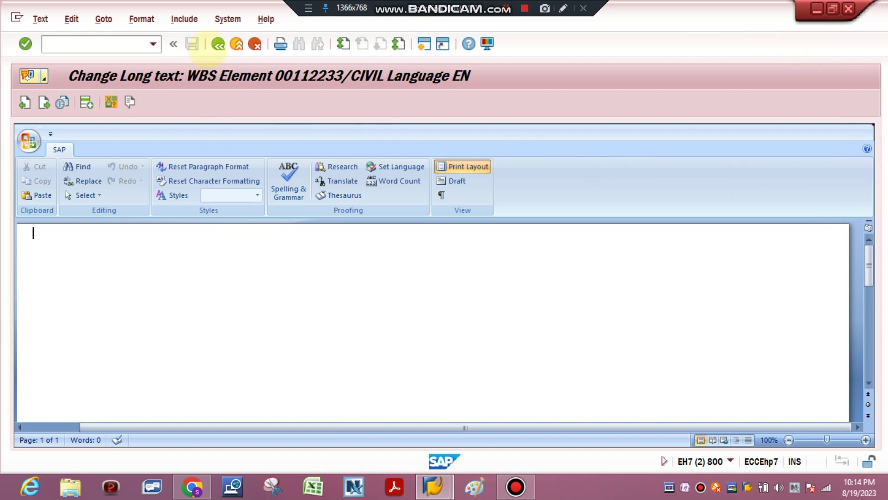
{"action": "left_click", "coordinate": [215, 45]}
{"action": "left_click", "coordinate": [215, 44]}
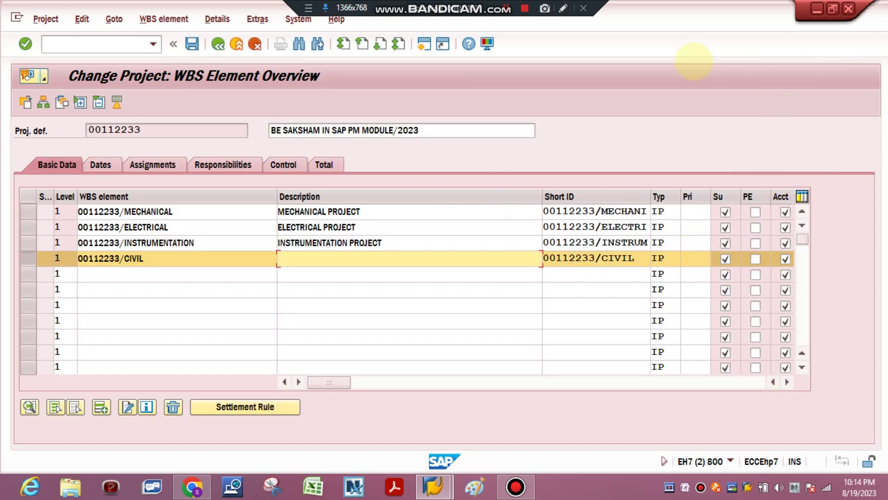
- Enter "CIVIL PROJECT" as the civil WBS element's description and widen the Short ID column
{"action": "left_click", "coordinate": [563, 8]}
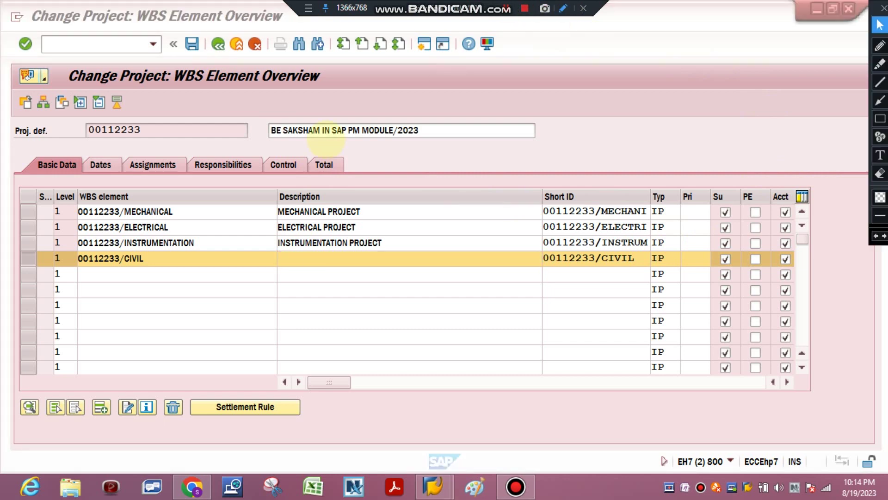
{"action": "left_click", "coordinate": [296, 266]}
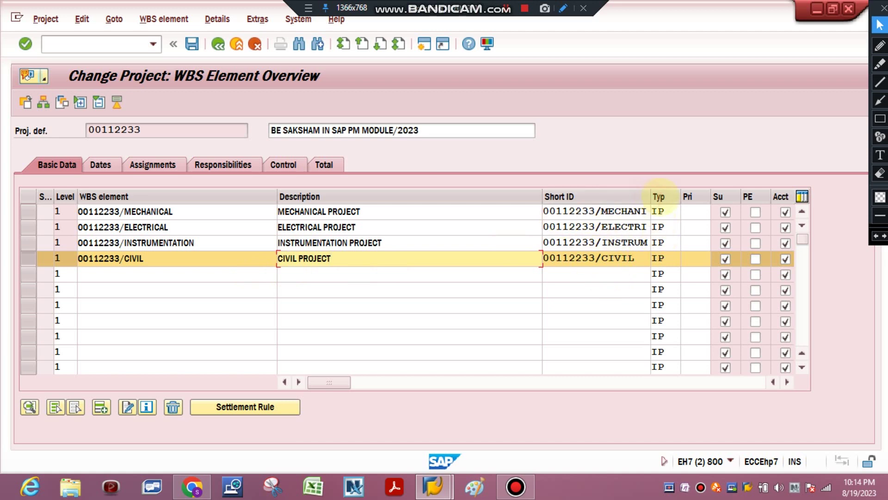
{"action": "left_click_drag", "start_coordinate": [650, 196], "coordinate": [664, 196]}
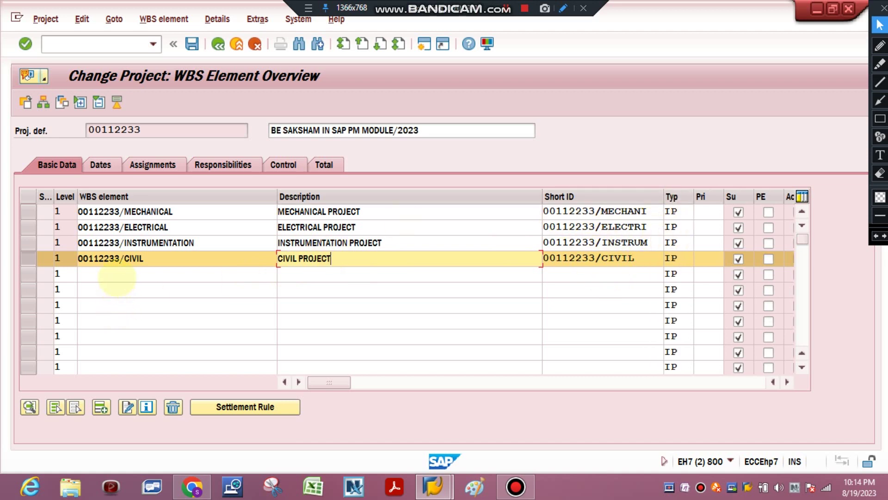
- Enter the level 1 WBS element 00112233/PROCESS with the description "PROCESS/PRODUCTION PROJECT" in the fifth row
{"action": "left_click", "coordinate": [117, 277]}
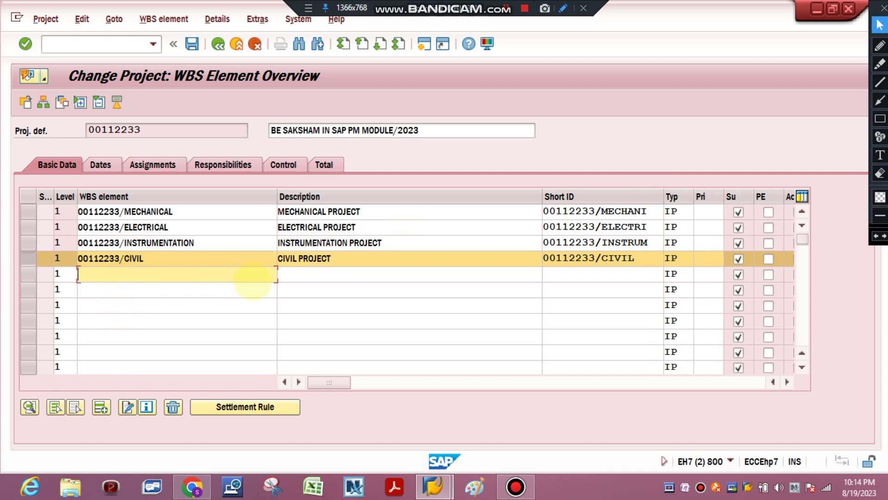
{"action": "type", "text": "00"}
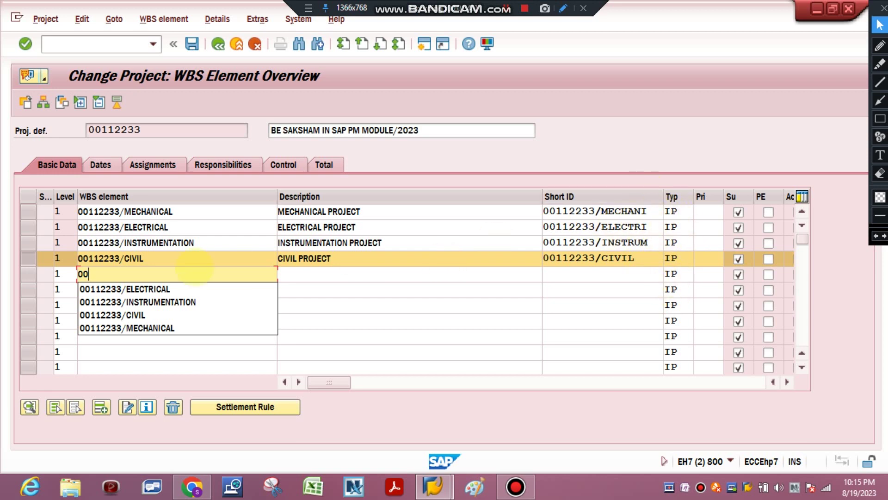
{"action": "type", "text": "112233/"}
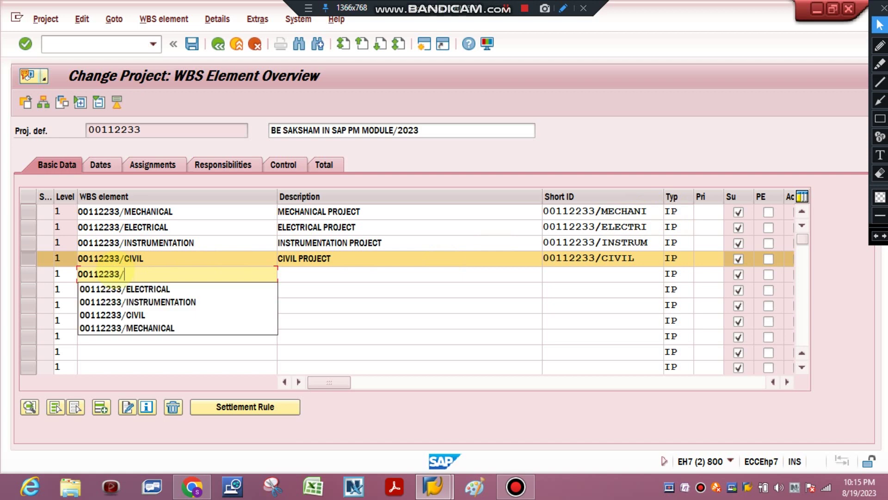
{"action": "type", "text": "PROCESS"}
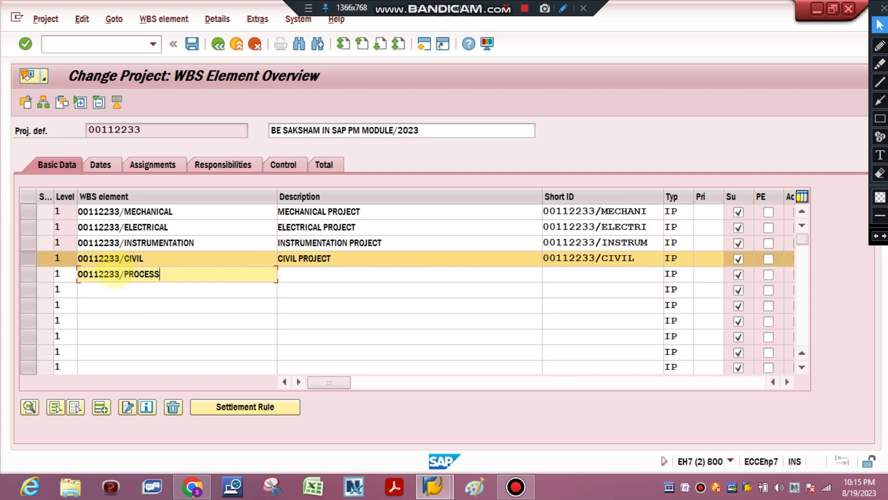
{"action": "left_click", "coordinate": [318, 274]}
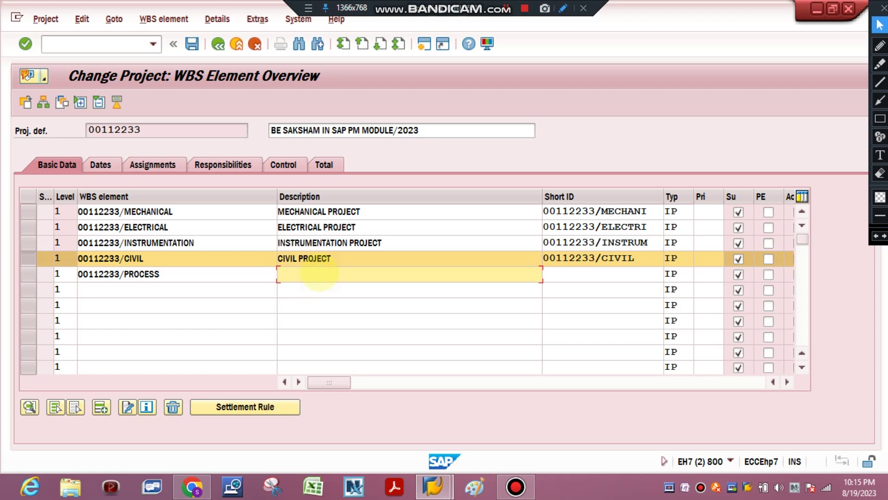
{"action": "type", "text": "PROCESS/PRODUCTION PROJECT"}
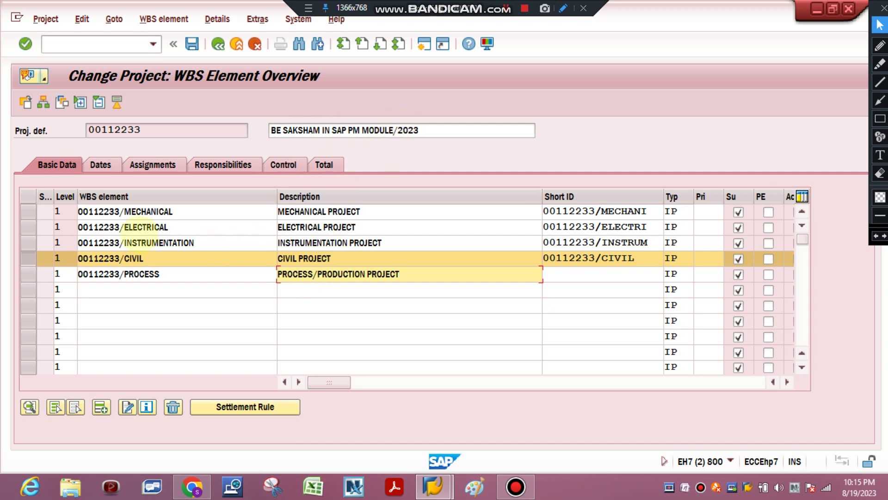
{"action": "key", "text": "Return"}
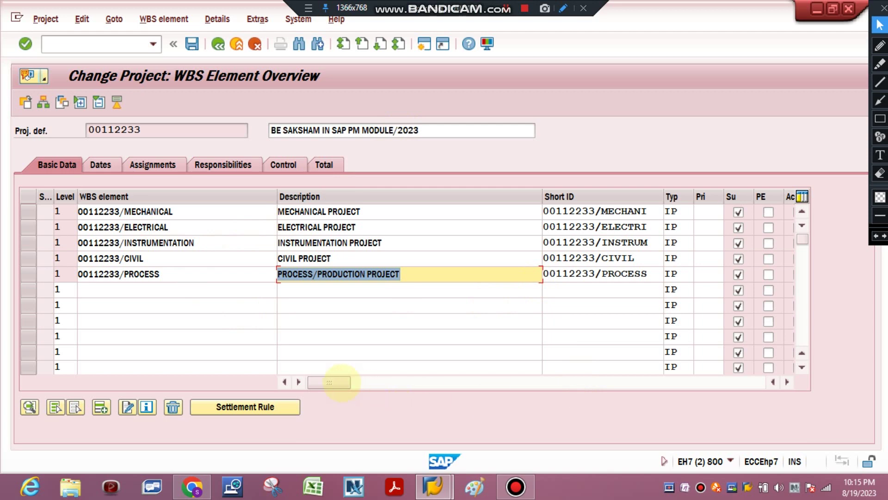
- Review the remaining WBS element columns and view the settlement rule of 00112233/PROCESS, returning to the WBS element overview
{"action": "left_click", "coordinate": [787, 382]}
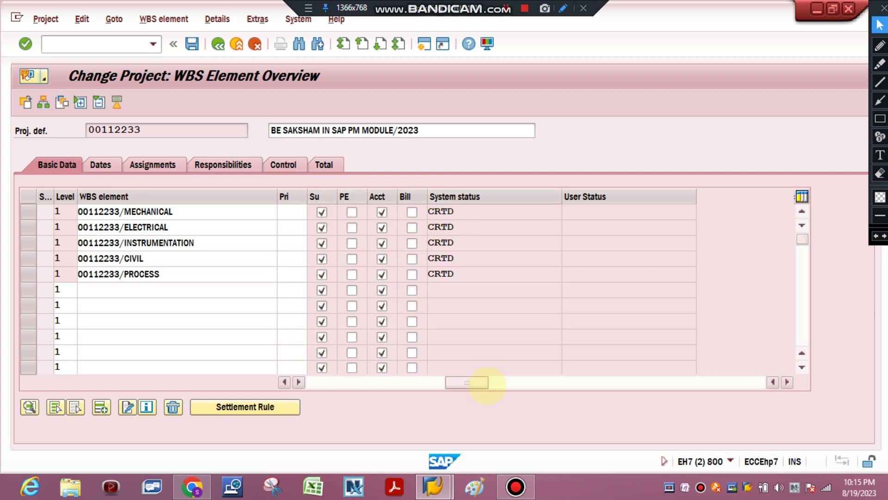
{"action": "left_click_drag", "start_coordinate": [467, 382], "coordinate": [318, 357]}
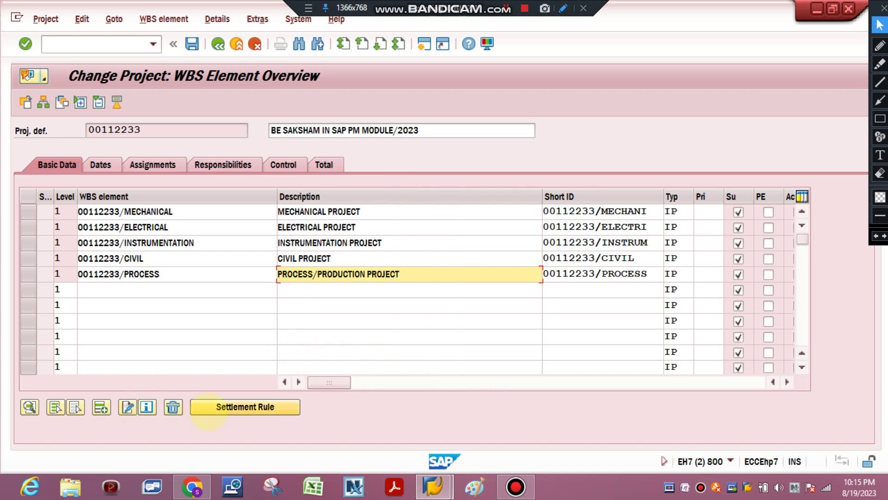
{"action": "left_click", "coordinate": [209, 407]}
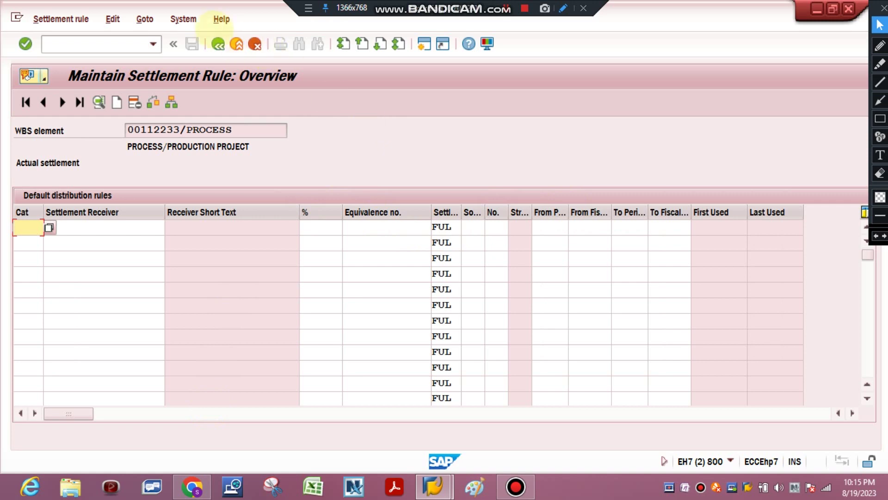
{"action": "left_click", "coordinate": [217, 44]}
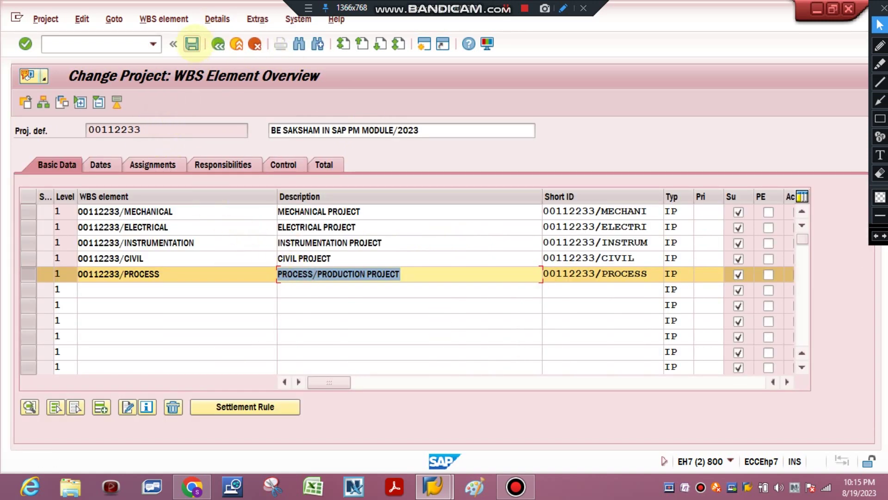
- Save project 00112233 with its WBS elements and return to SAP Easy Access
{"action": "left_click", "coordinate": [192, 44]}
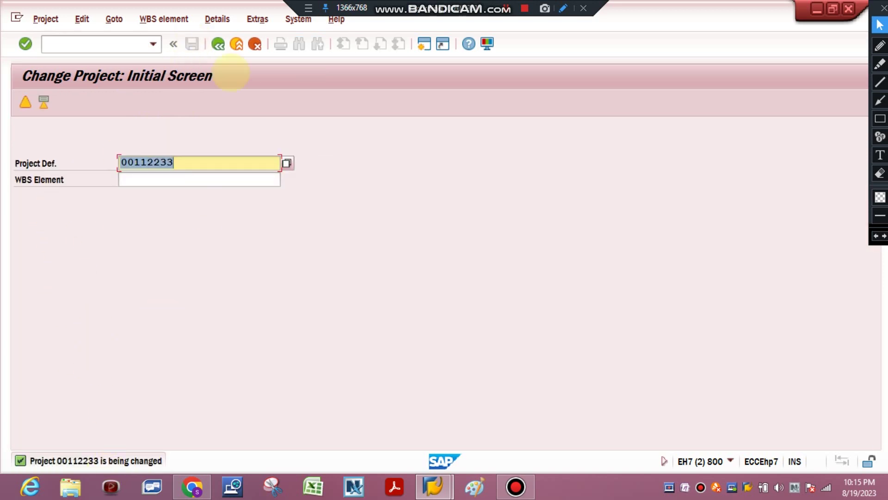
{"action": "left_click", "coordinate": [218, 43]}
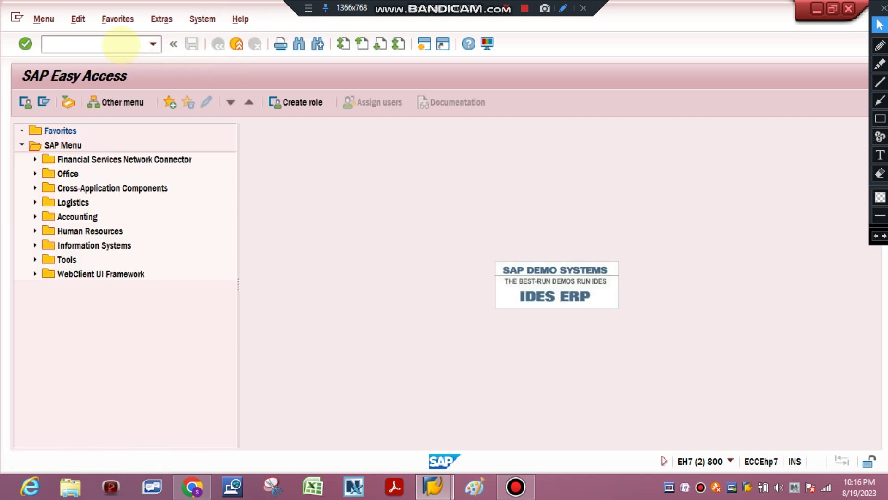
- Write the red text annotation "CJ03" on the screen and return to the normal pointer
{"action": "left_click", "coordinate": [880, 155]}
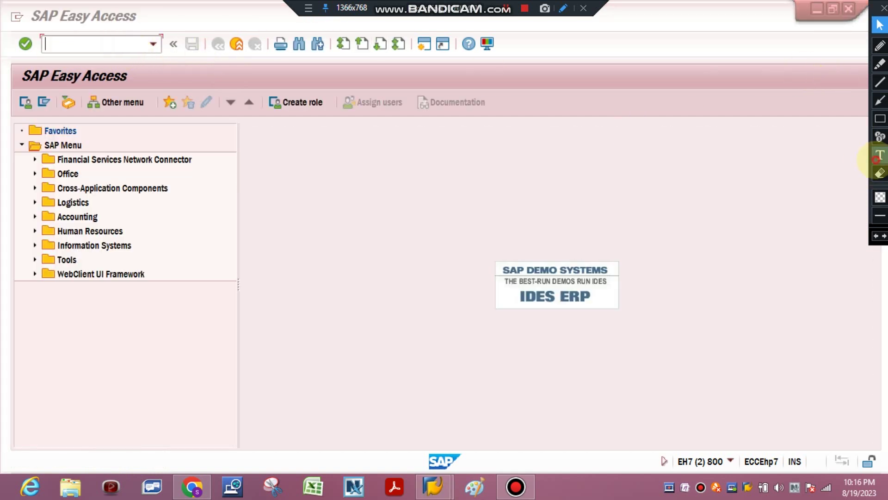
{"action": "left_click", "coordinate": [387, 181]}
{"action": "type", "text": "CJ"}
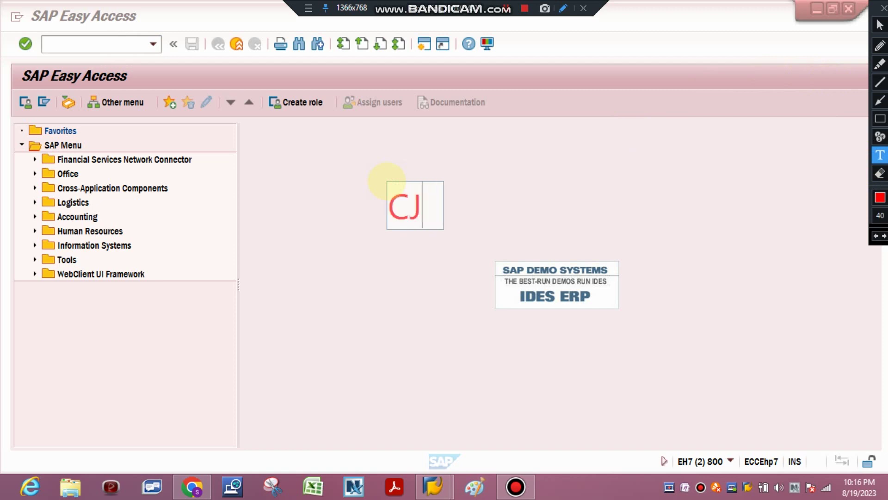
{"action": "type", "text": "03"}
{"action": "key", "text": "Return"}
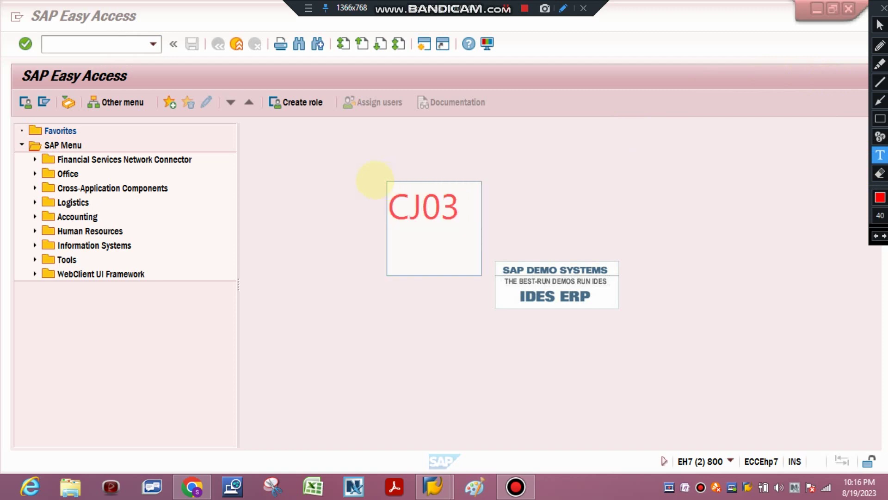
{"action": "left_click", "coordinate": [374, 179]}
{"action": "left_click", "coordinate": [96, 41]}
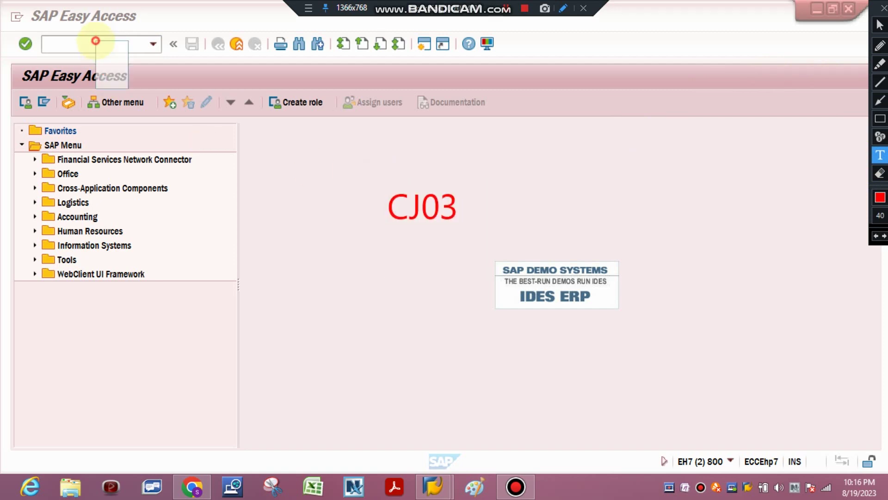
{"action": "left_click", "coordinate": [879, 24]}
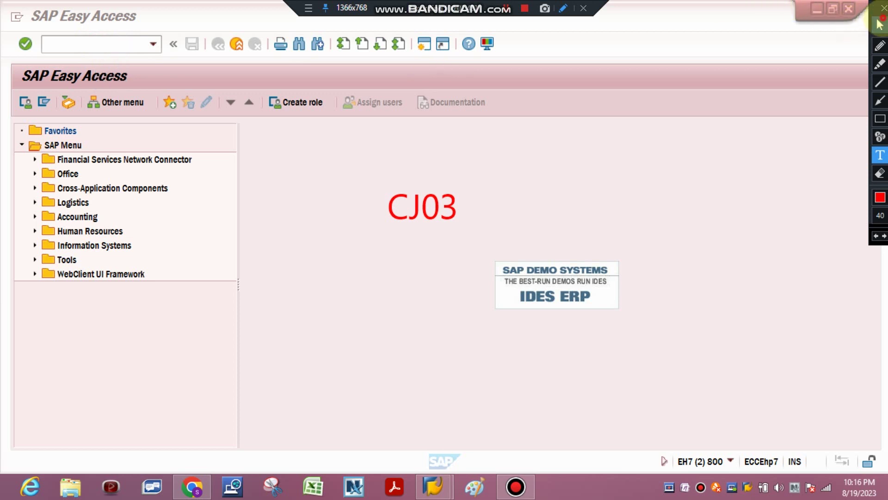
- Run transaction CJ03 and display the WBS element overview of project 00112233
{"action": "left_click", "coordinate": [92, 44]}
{"action": "type", "text": "C"}
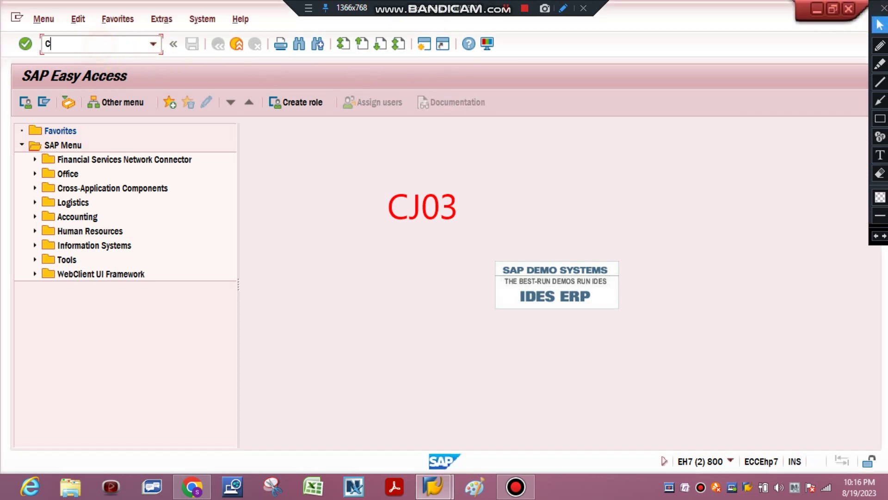
{"action": "type", "text": "J03"}
{"action": "key", "text": "Return"}
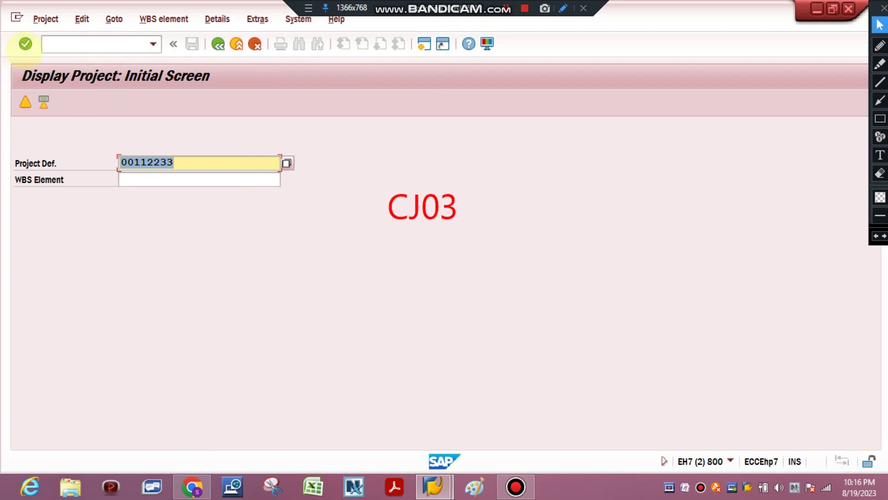
{"action": "left_click", "coordinate": [25, 44]}
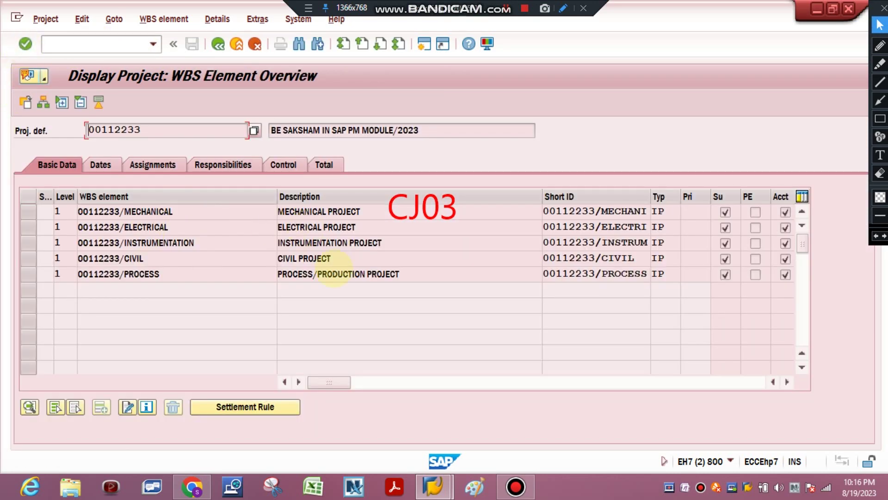
- Erase the "CJ03" annotation and leave the project display for SAP Easy Access
{"action": "left_click", "coordinate": [877, 170]}
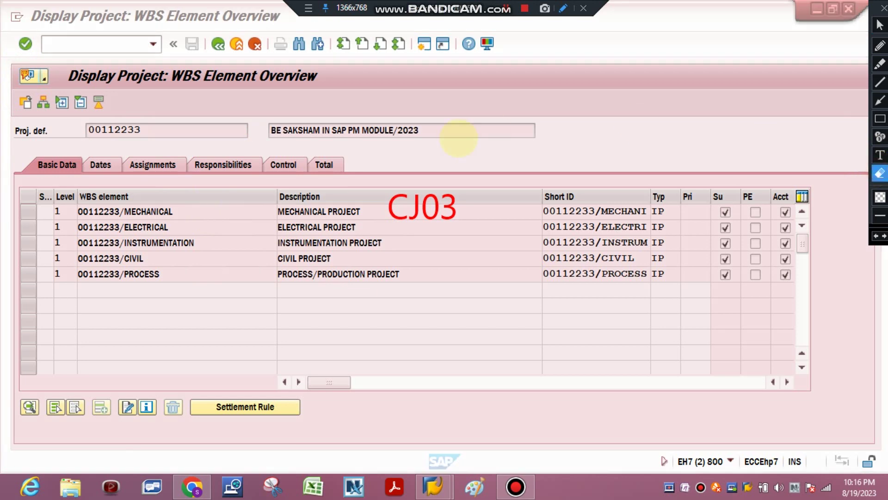
{"action": "left_click_drag", "start_coordinate": [361, 165], "coordinate": [481, 306]}
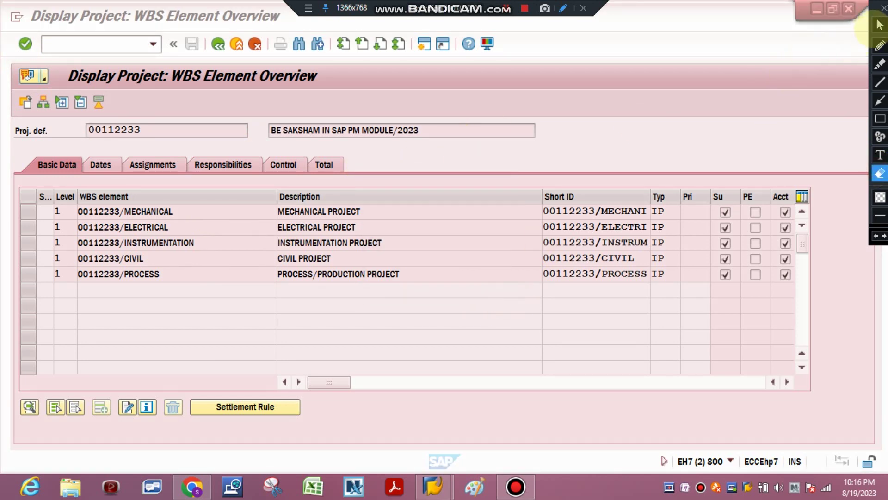
{"action": "left_click", "coordinate": [880, 24]}
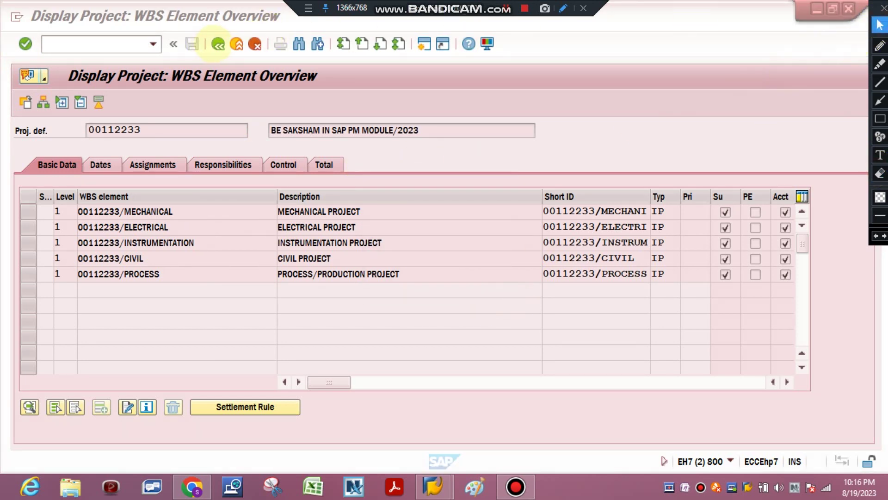
{"action": "left_click", "coordinate": [218, 44]}
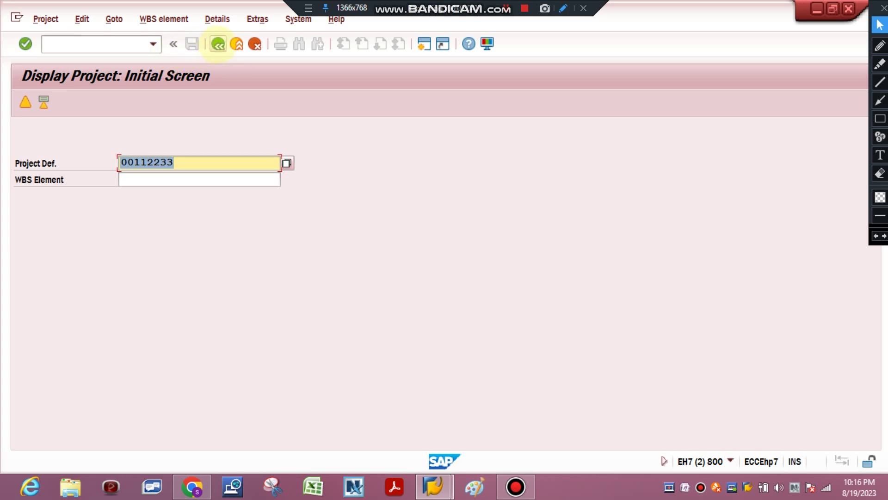
{"action": "left_click", "coordinate": [218, 44]}
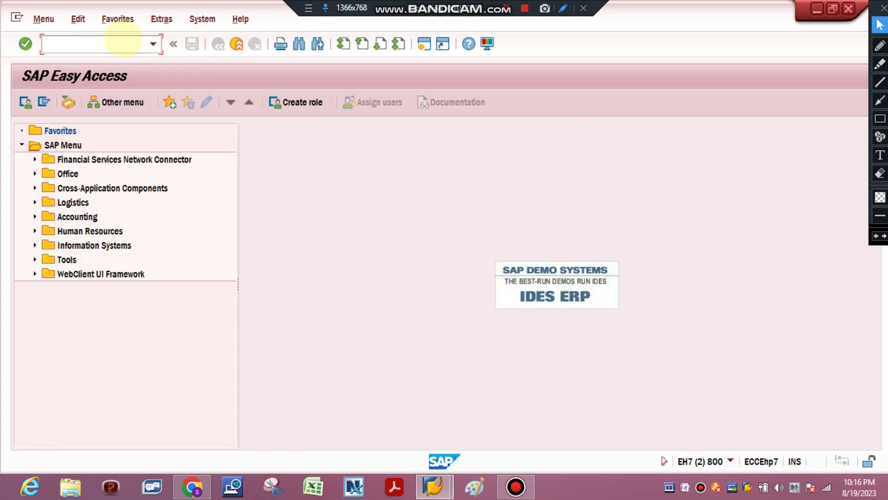
- Try to run transactions CJ04 and CJ05
{"action": "type", "text": "CJ04"}
{"action": "key", "text": "Return"}
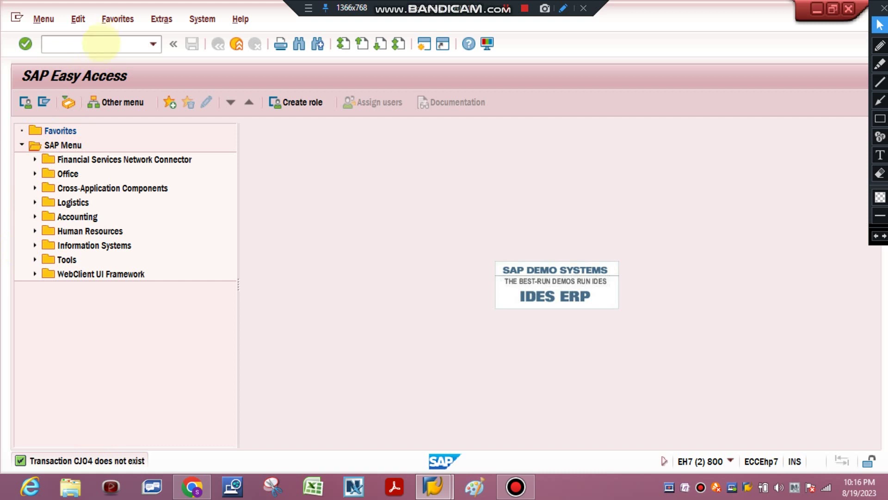
{"action": "type", "text": "CJ05"}
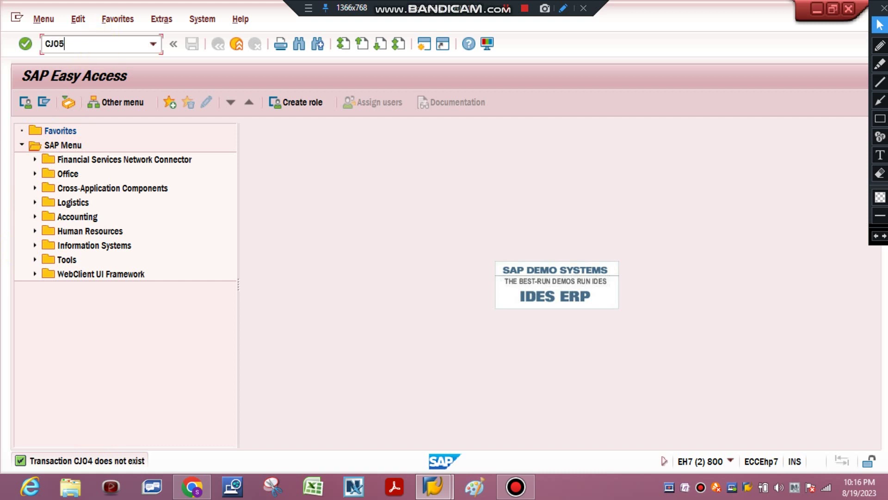
{"action": "key", "text": "Return"}
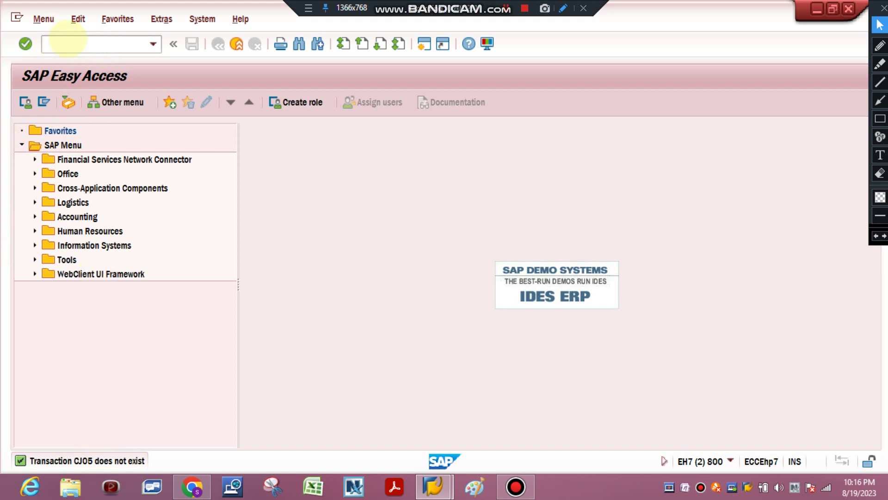
- Run transaction CJ06, try to continue with project definition 00112233 as an investment project, and return to SAP Easy Access
{"action": "type", "text": "CJ06"}
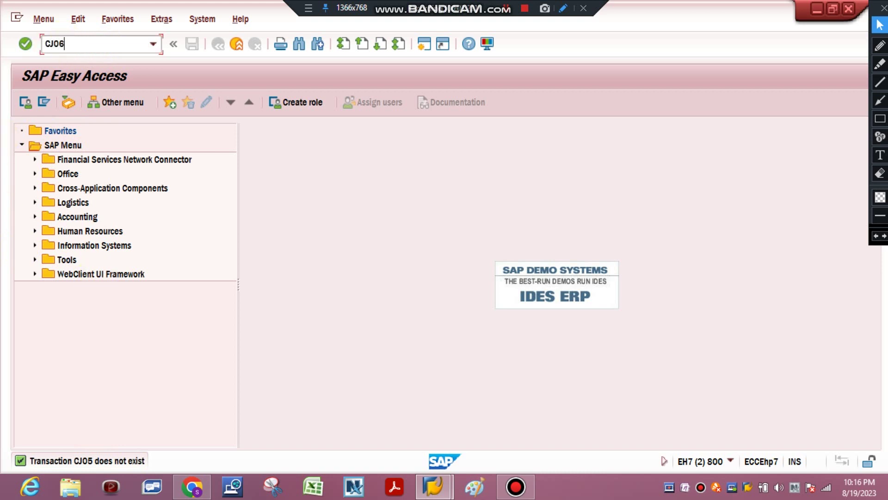
{"action": "key", "text": "Return"}
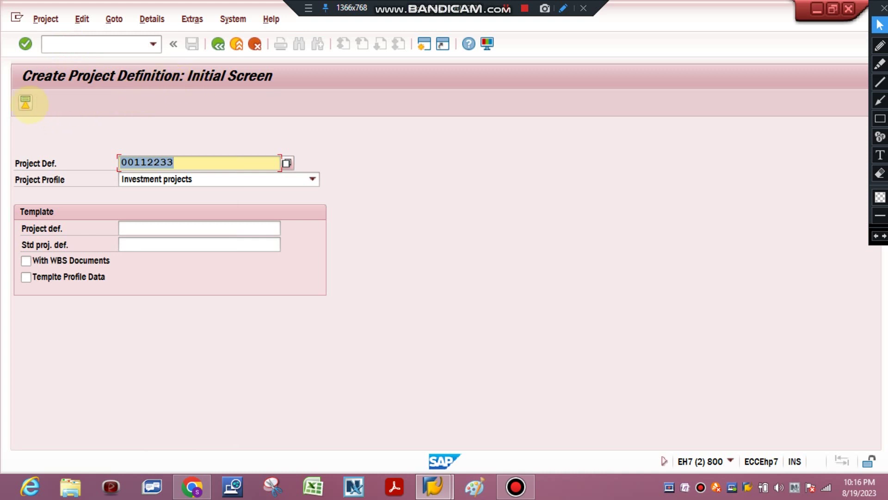
{"action": "left_click", "coordinate": [25, 102]}
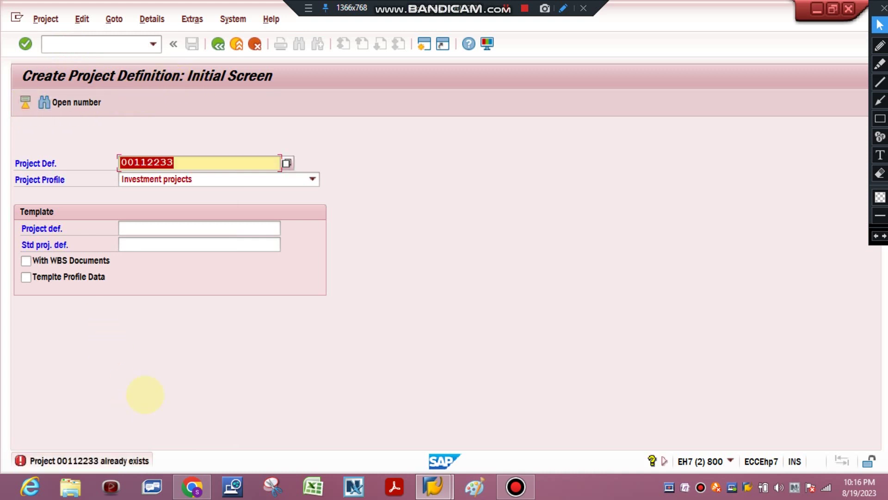
{"action": "left_click", "coordinate": [218, 44]}
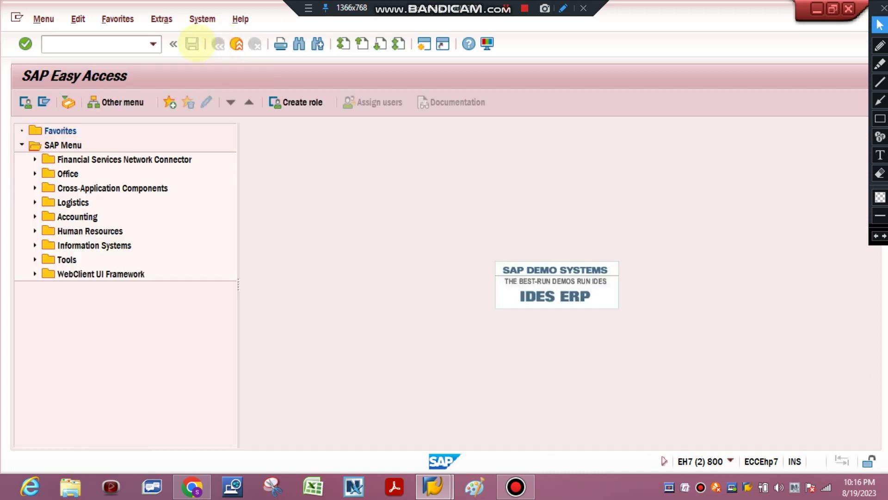
- Open project definition 00112233 in the Change Project Definition transaction, view its administration data, and return to SAP Easy Access
{"action": "left_click", "coordinate": [133, 43]}
{"action": "type", "text": "CJ02"}
{"action": "key", "text": "Return"}
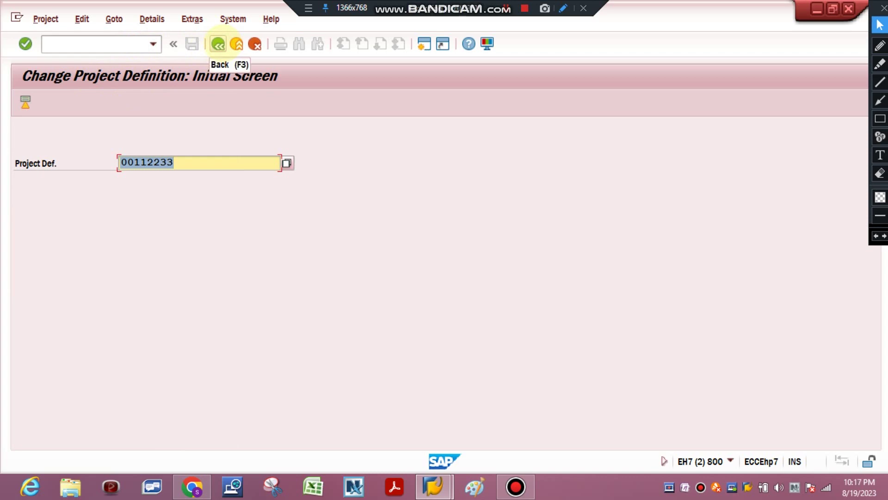
{"action": "key", "text": "Return"}
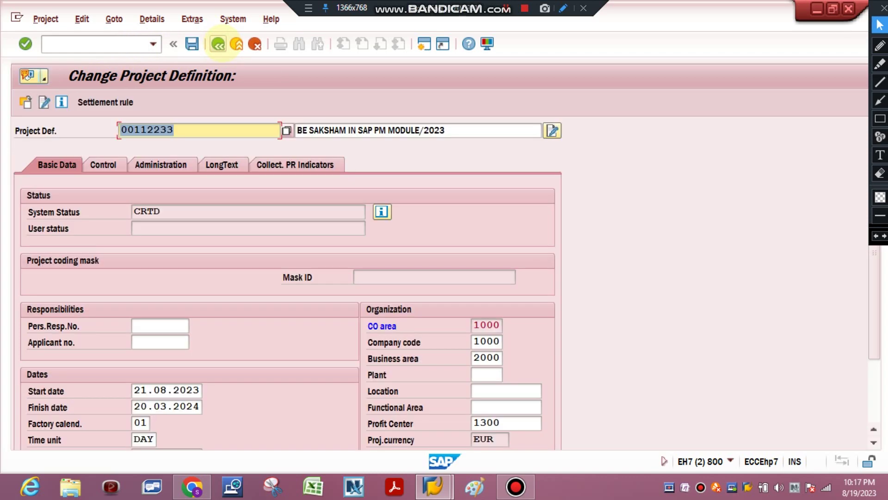
{"action": "left_click", "coordinate": [103, 165]}
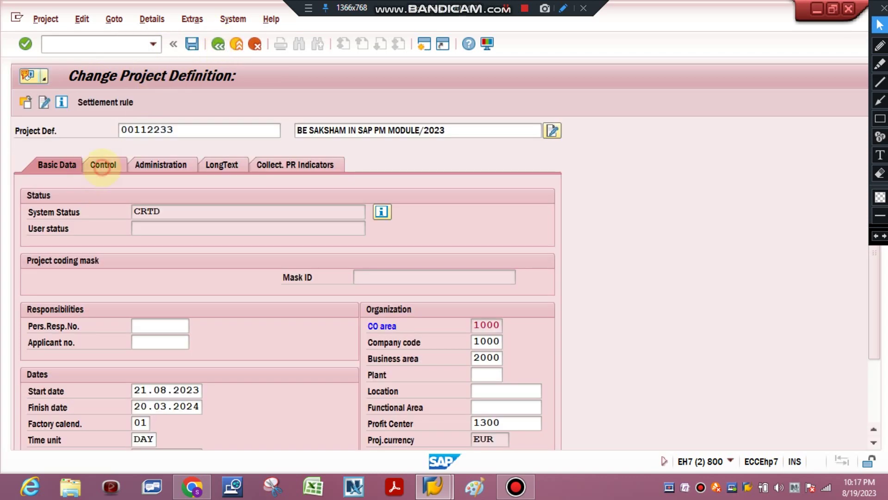
{"action": "left_click", "coordinate": [153, 164]}
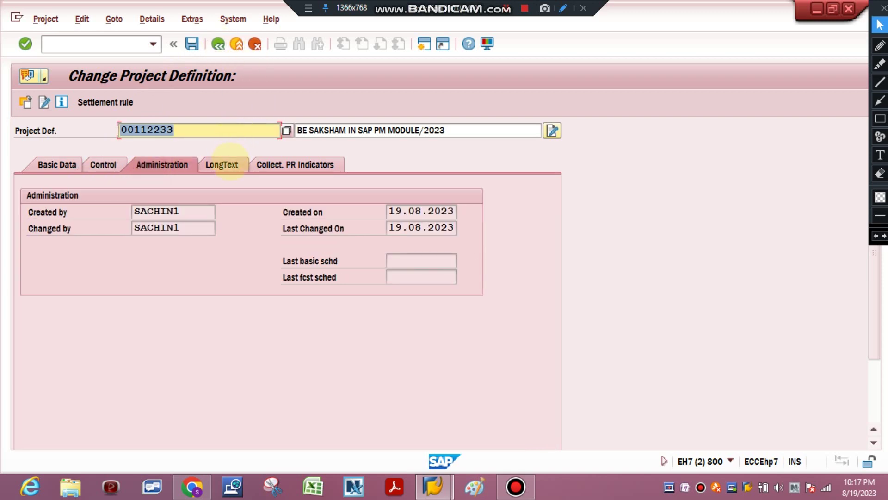
{"action": "left_click", "coordinate": [218, 44]}
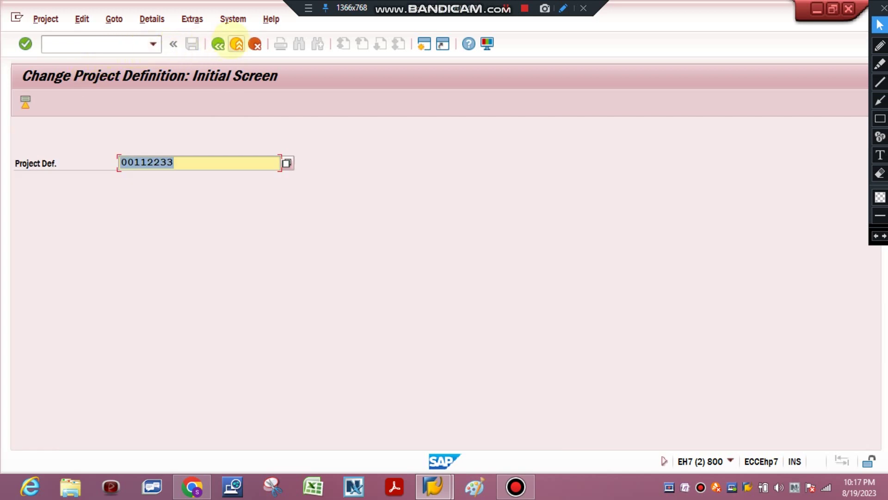
{"action": "left_click", "coordinate": [219, 43]}
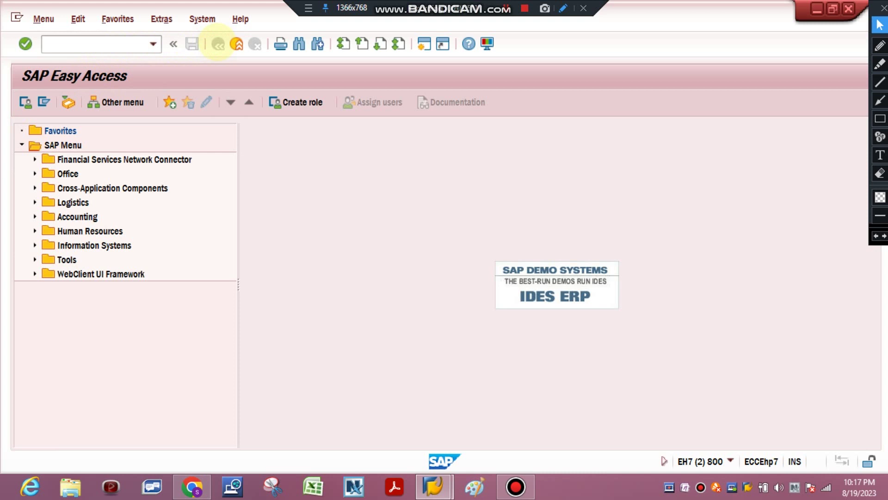
- Open the initial screen of the Display Project Definition transaction and return to SAP Easy Access
{"action": "left_click", "coordinate": [102, 44]}
{"action": "type", "text": "CJ"}
{"action": "type", "text": "03"}
{"action": "key", "text": "Return"}
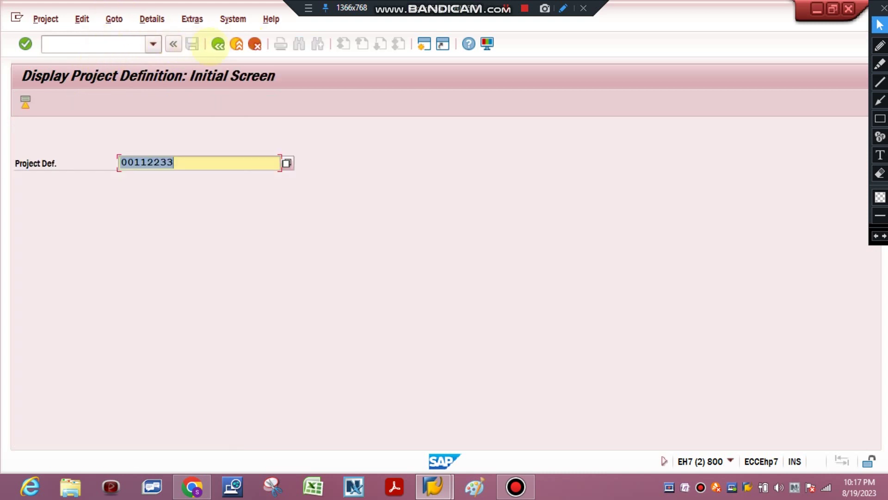
{"action": "left_click", "coordinate": [218, 44]}
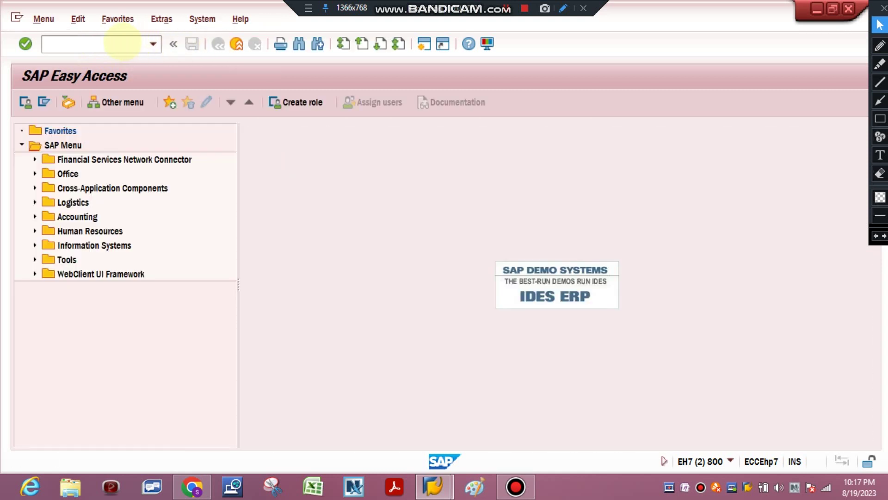
- Try to run transaction CJ09
{"action": "left_click", "coordinate": [122, 44]}
{"action": "type", "text": "CJ09"}
{"action": "key", "text": "Return"}
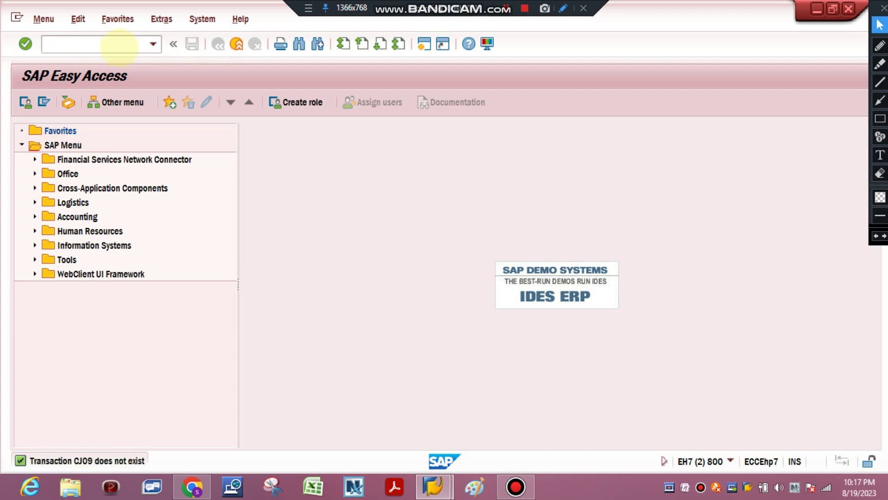
- Try to run transaction CJ10
{"action": "left_click", "coordinate": [120, 44]}
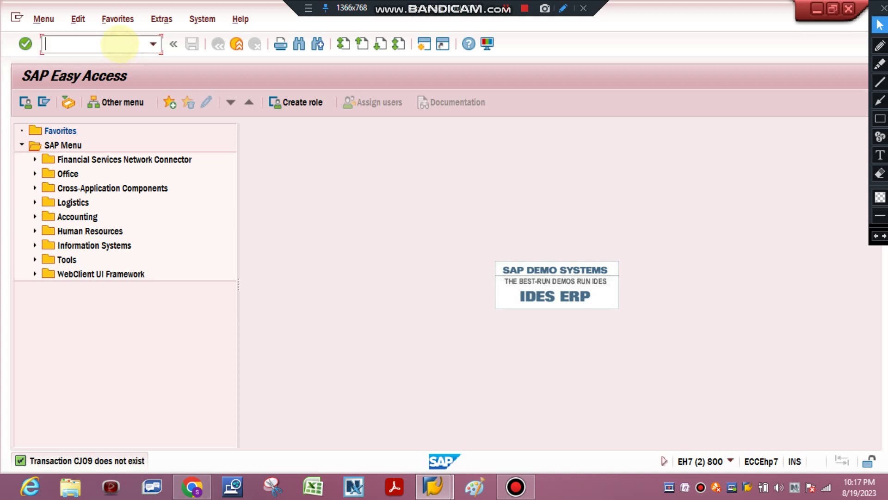
{"action": "type", "text": "CJ10"}
{"action": "key", "text": "Return"}
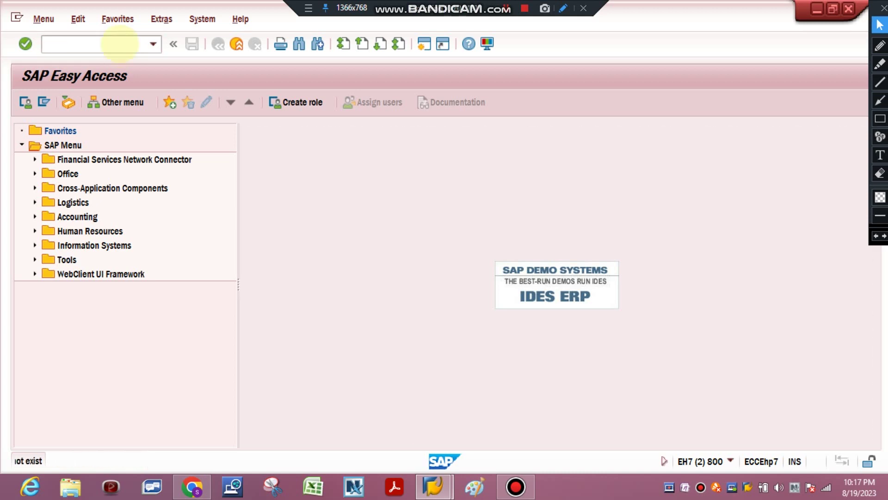
- Run transaction CJ11, try to continue with project definition 00112233 without a WBS element, and return to SAP Easy Access
{"action": "left_click", "coordinate": [122, 44]}
{"action": "type", "text": "CJ"}
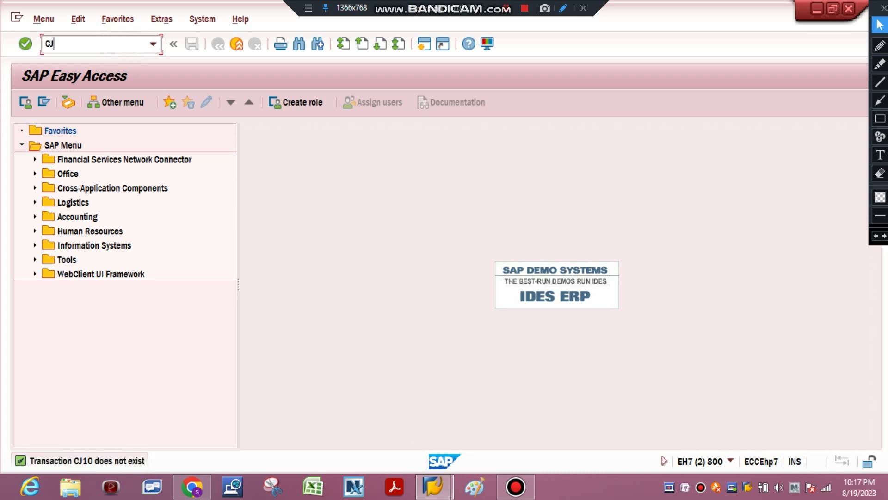
{"action": "type", "text": "11"}
{"action": "key", "text": "Return"}
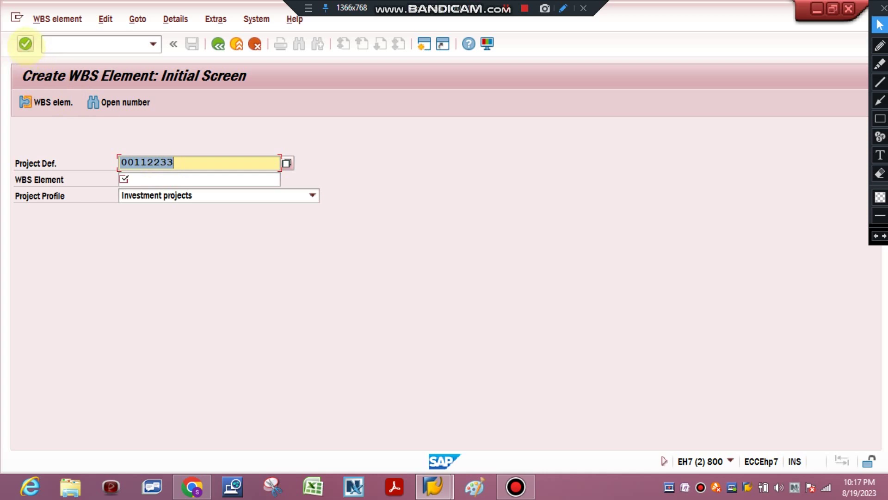
{"action": "left_click", "coordinate": [26, 44]}
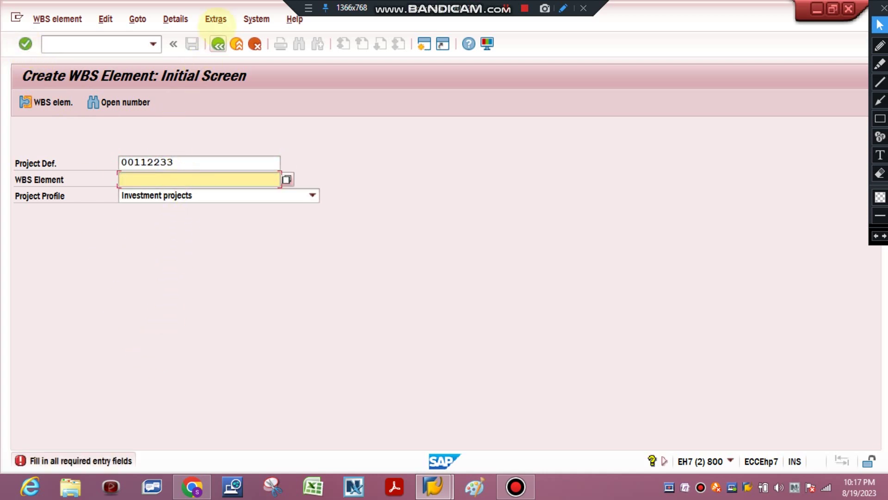
{"action": "left_click", "coordinate": [218, 44]}
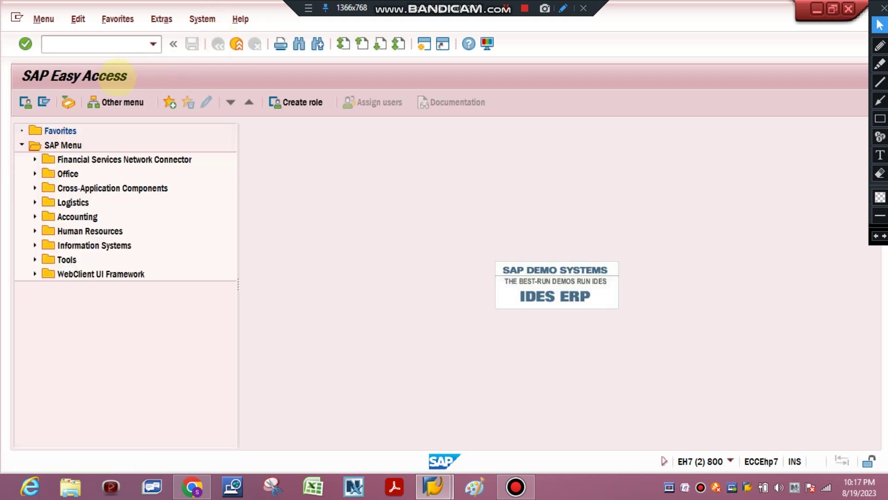
- Open the initial screen of the Change WBS Element transaction with CJ12 and return to SAP Easy Access
{"action": "left_click", "coordinate": [102, 45]}
{"action": "type", "text": "CJ12"}
{"action": "key", "text": "Return"}
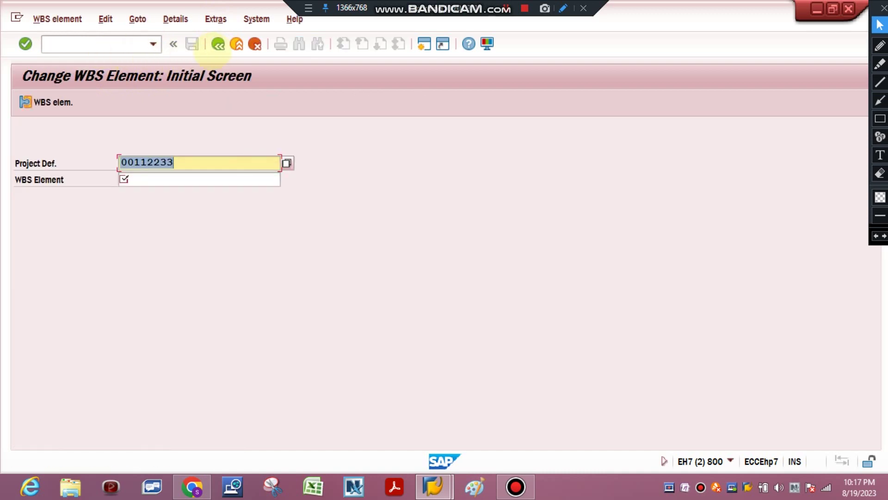
{"action": "left_click", "coordinate": [217, 44]}
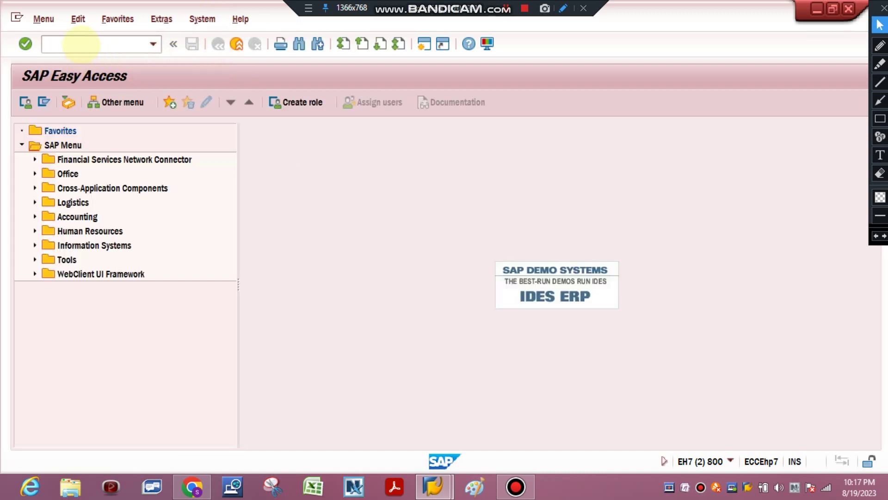
- Open the initial screen of the Display WBS Element transaction with CJ13 and return to SAP Easy Access
{"action": "left_click", "coordinate": [81, 44]}
{"action": "type", "text": "CJ13"}
{"action": "key", "text": "Return"}
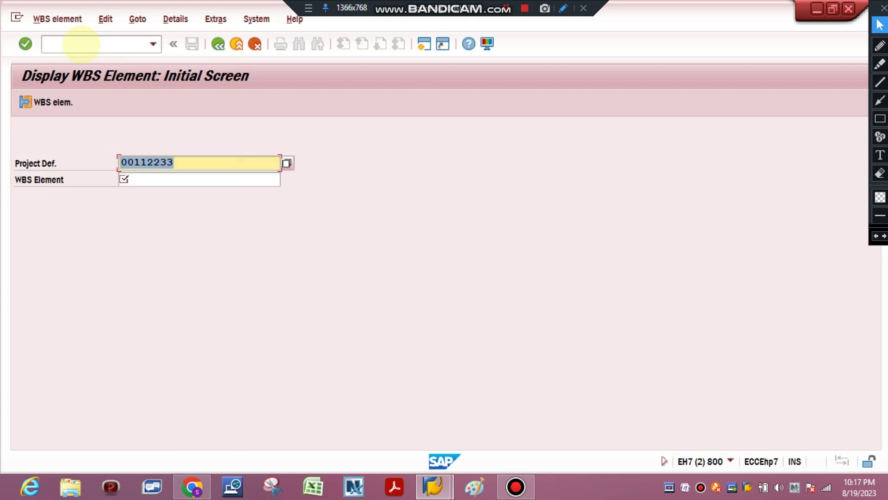
{"action": "left_click", "coordinate": [217, 43]}
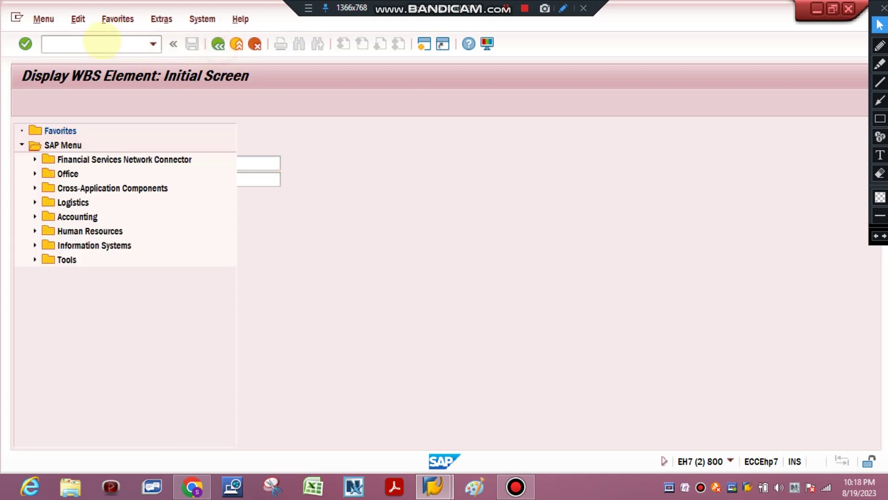
- Try to run transactions CJ16 and CJ17
{"action": "left_click", "coordinate": [87, 42]}
{"action": "type", "text": "CJ16"}
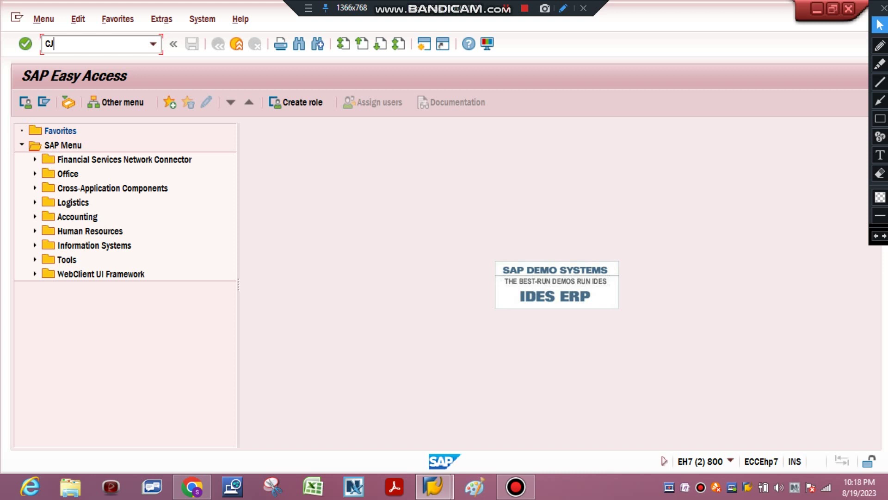
{"action": "type", "text": "16"}
{"action": "key", "text": "Return"}
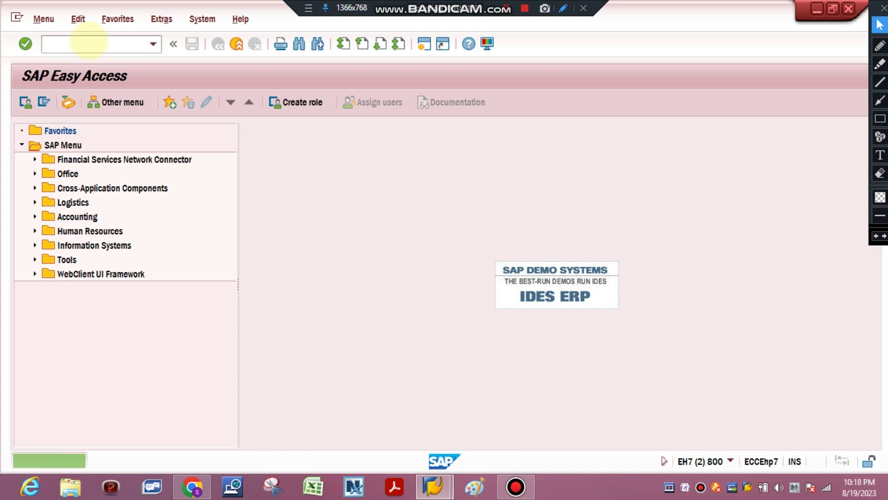
{"action": "left_click", "coordinate": [85, 45]}
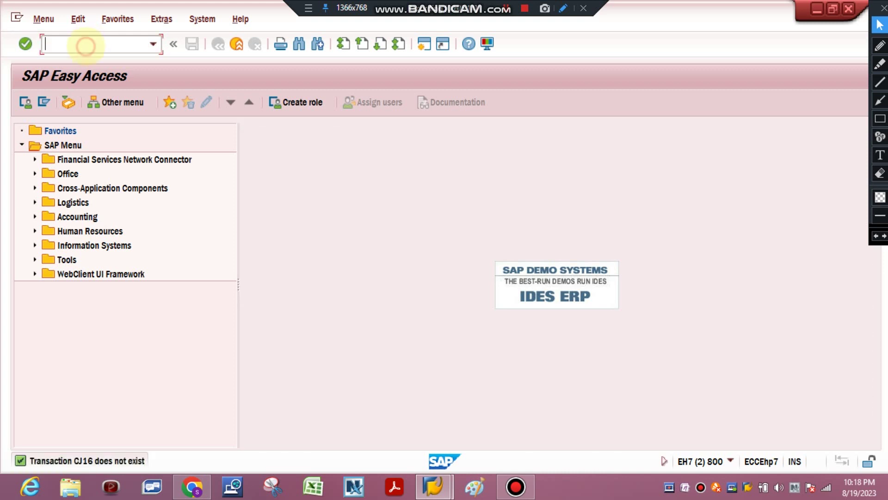
{"action": "type", "text": "CJ0"}
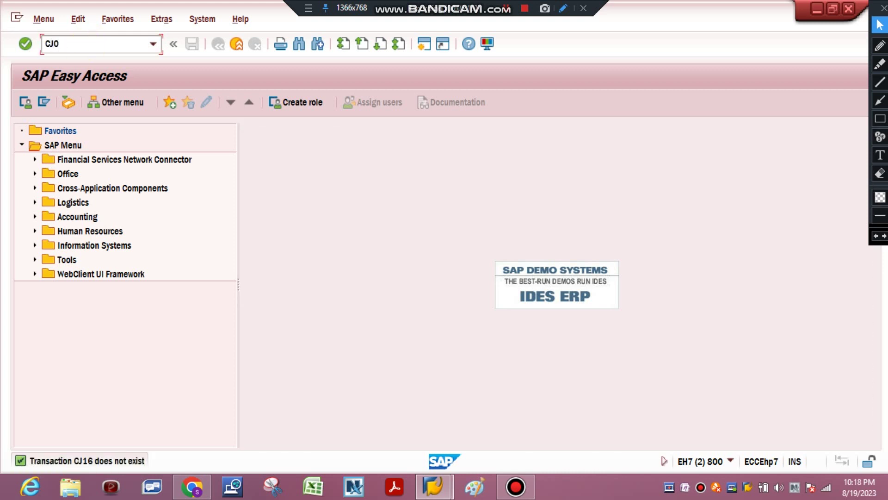
{"action": "key", "text": "BackSpace"}
{"action": "type", "text": "17"}
{"action": "key", "text": "Return"}
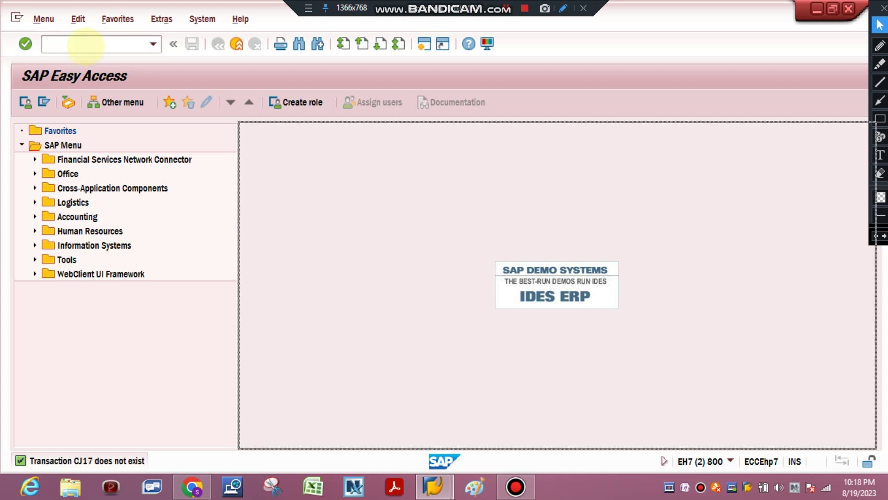
- Try to run transactions CJ18 and CJ19
{"action": "type", "text": "CJ"}
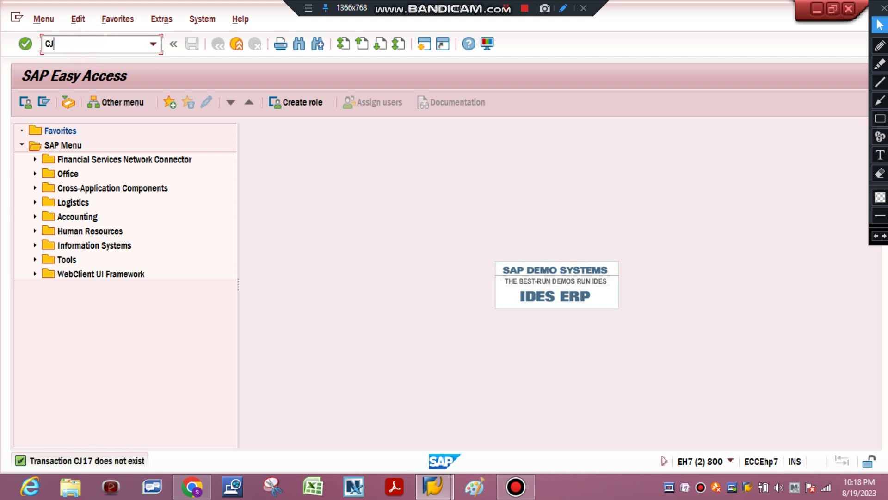
{"action": "type", "text": "18"}
{"action": "key", "text": "Return"}
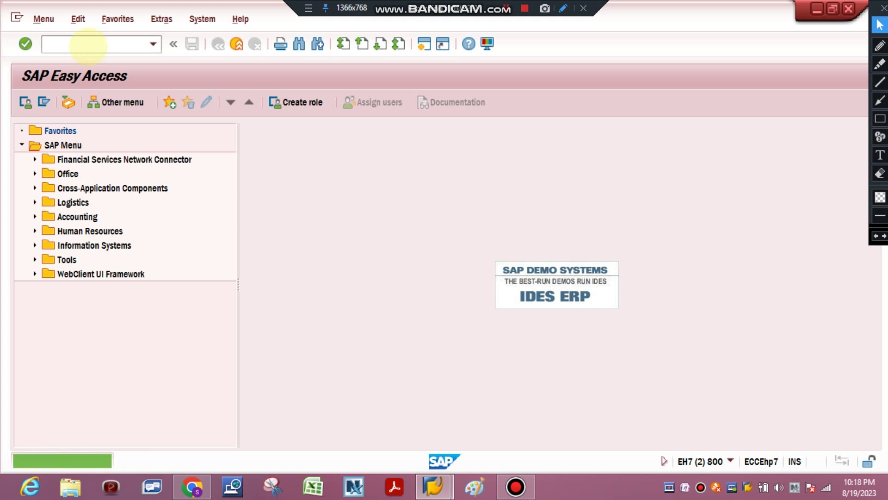
{"action": "type", "text": "CJ19"}
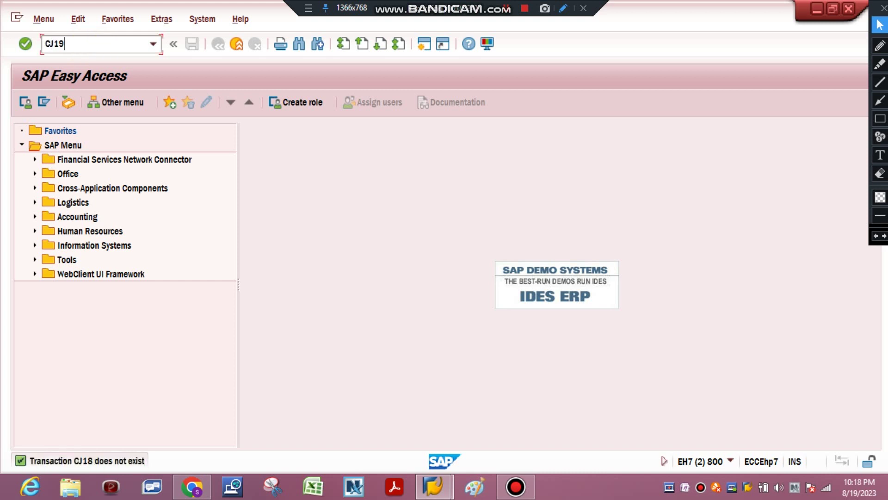
{"action": "key", "text": "Return"}
- Open project 00112233 in Structure Planning with CJ20, save it, and return to SAP Easy Access
{"action": "left_click", "coordinate": [88, 44]}
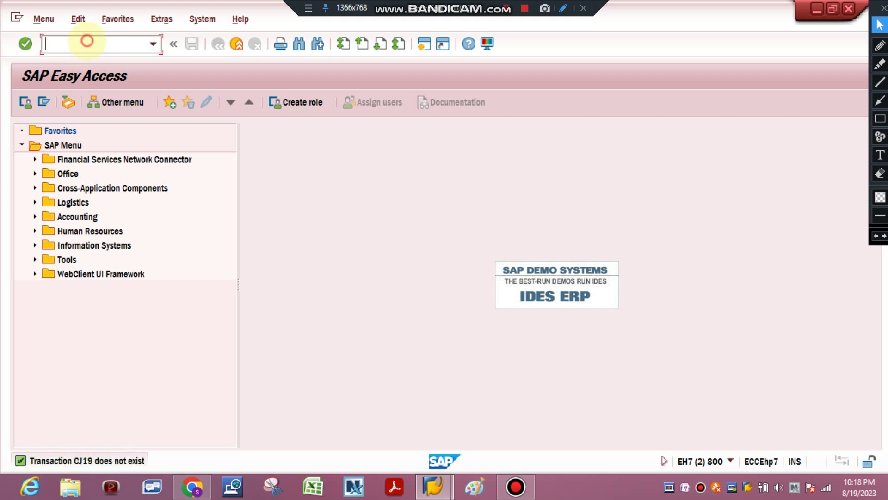
{"action": "type", "text": "CJ20"}
{"action": "key", "text": "Return"}
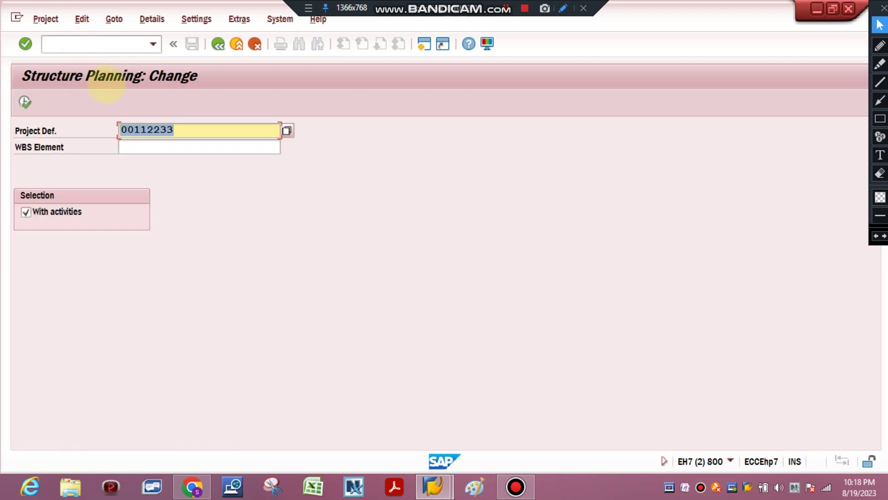
{"action": "left_click", "coordinate": [24, 101]}
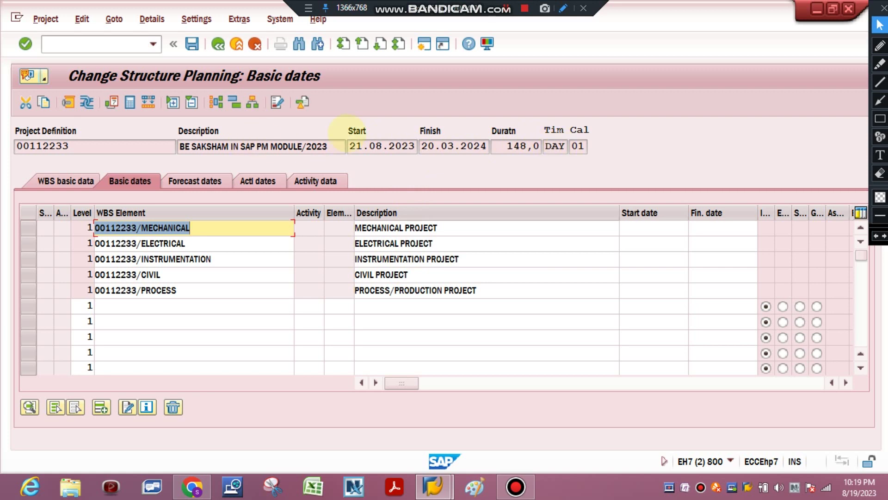
{"action": "left_click", "coordinate": [192, 44]}
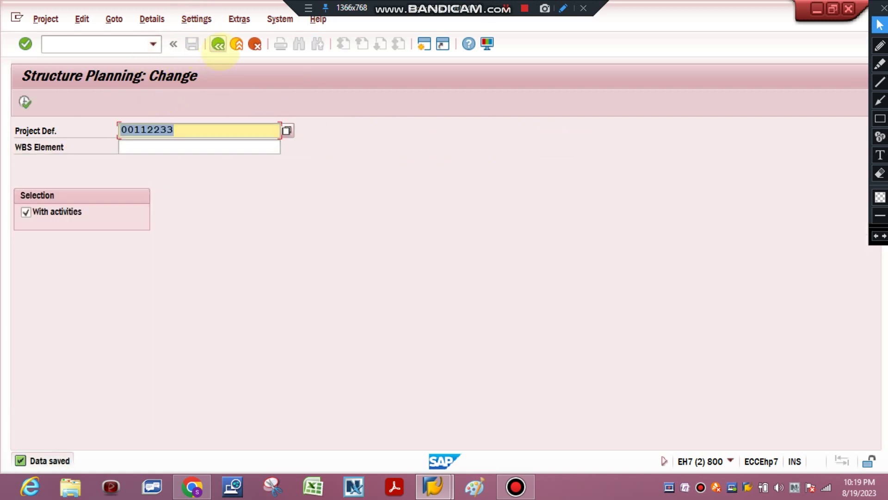
{"action": "left_click", "coordinate": [217, 45]}
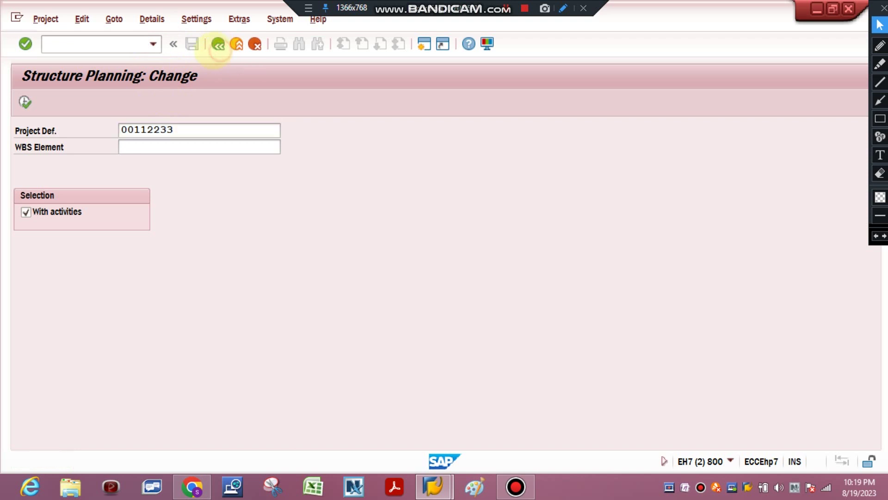
- Run transaction CJ21 and open the basic dates of project definition 00112233 with activities included
{"action": "left_click", "coordinate": [152, 44]}
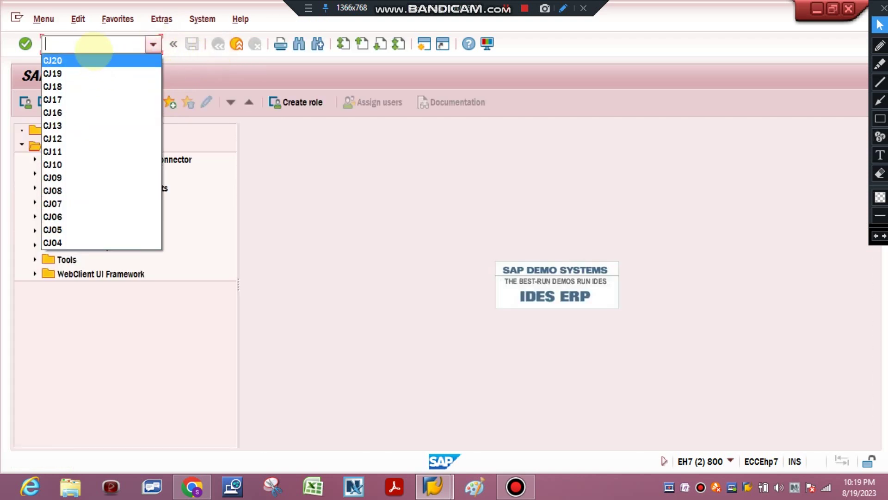
{"action": "left_click", "coordinate": [92, 44]}
{"action": "type", "text": "CJ21"}
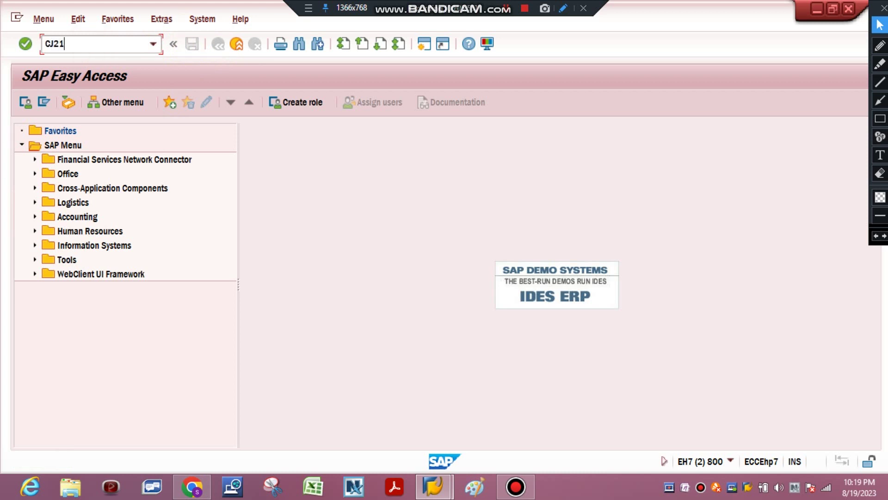
{"action": "key", "text": "Return"}
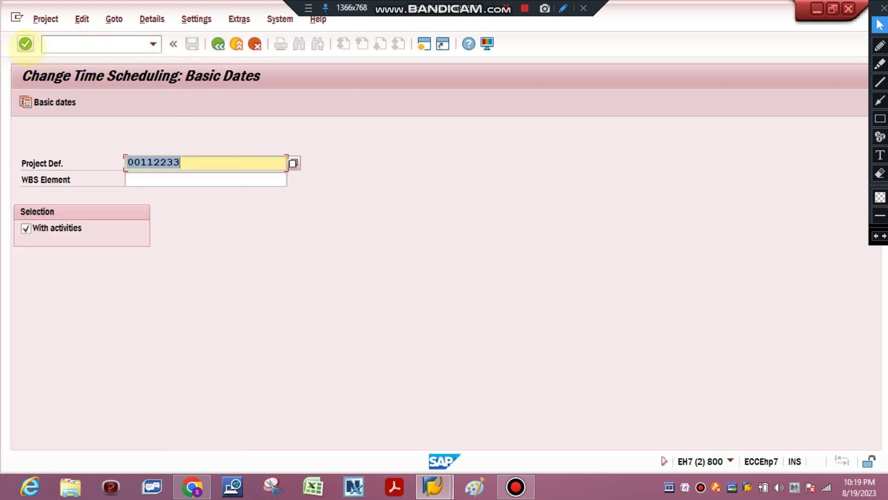
{"action": "left_click", "coordinate": [25, 43]}
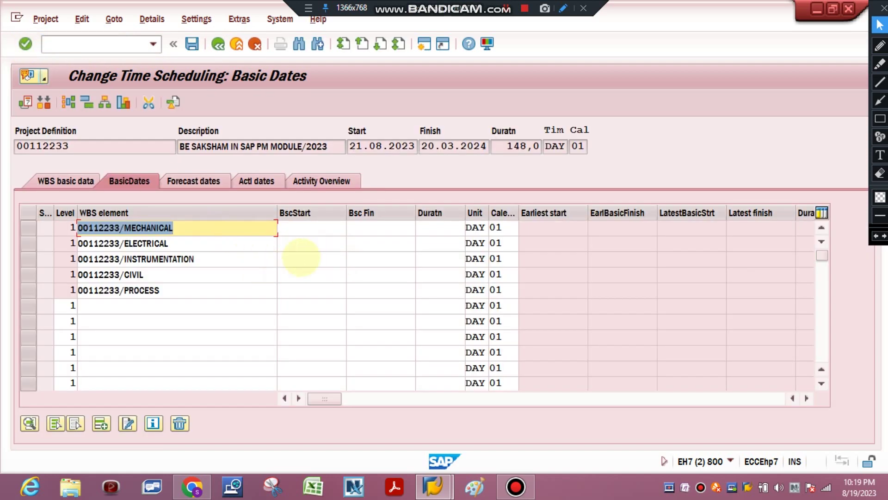
- Set the MECHANICAL WBS element's basic start to 22.08.2023 and its basic finish to 29.02.2024
{"action": "left_click", "coordinate": [307, 226]}
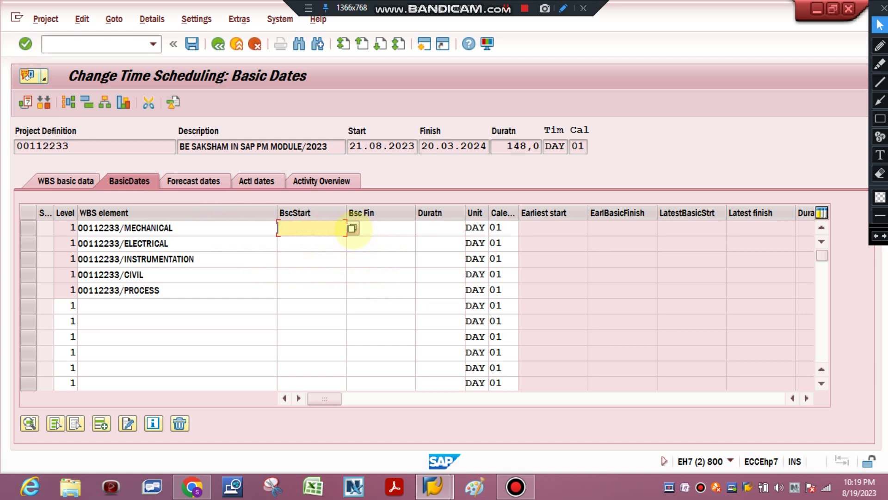
{"action": "left_click", "coordinate": [352, 228]}
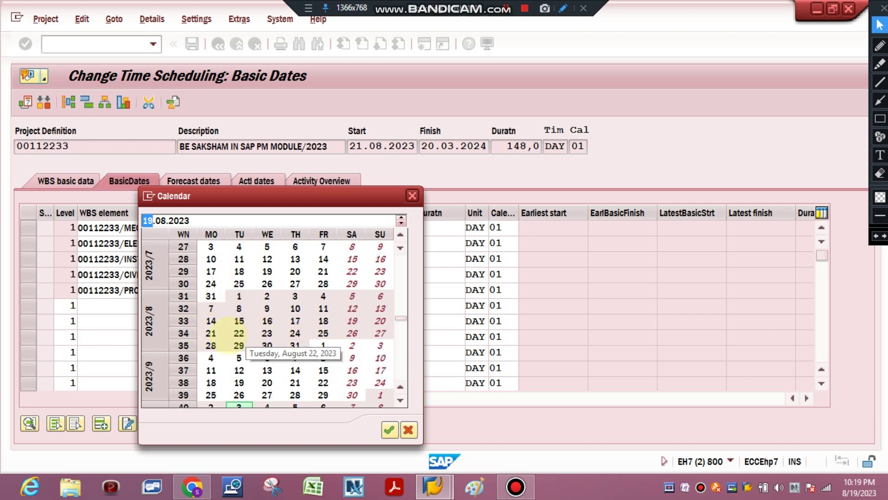
{"action": "double_click", "coordinate": [234, 333]}
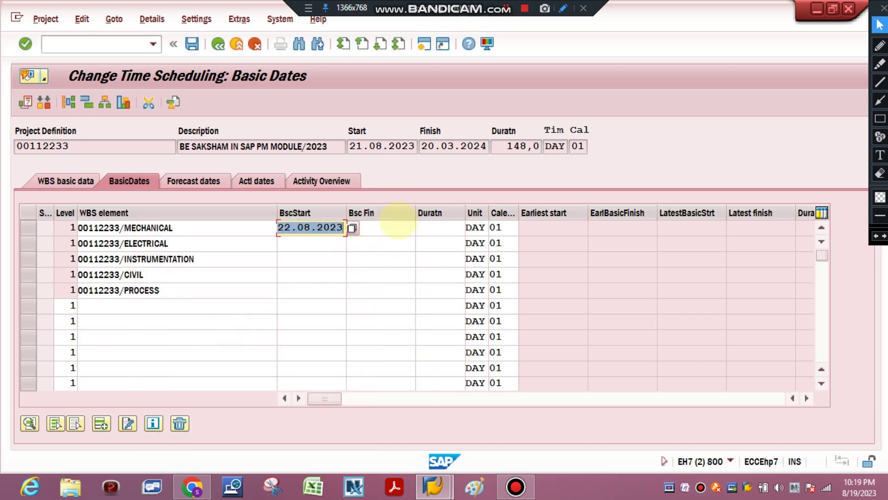
{"action": "left_click", "coordinate": [391, 229]}
{"action": "left_click", "coordinate": [419, 229]}
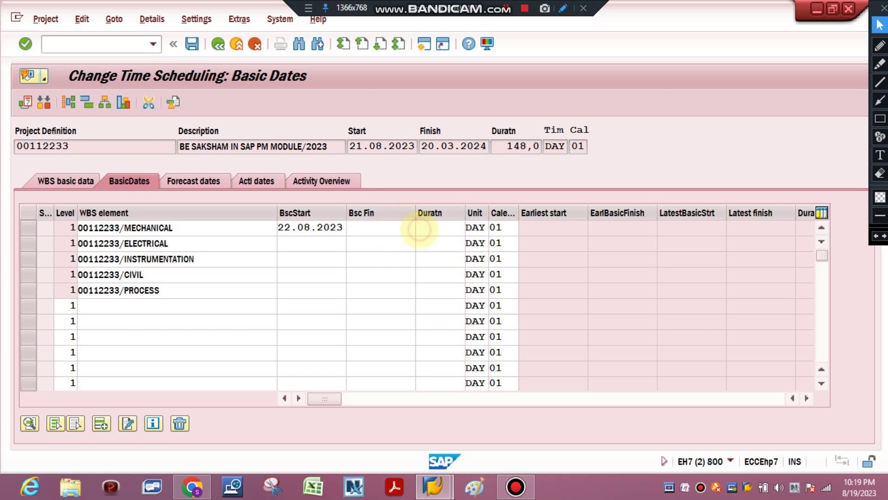
{"action": "left_click_drag", "start_coordinate": [401, 401], "coordinate": [400, 398]}
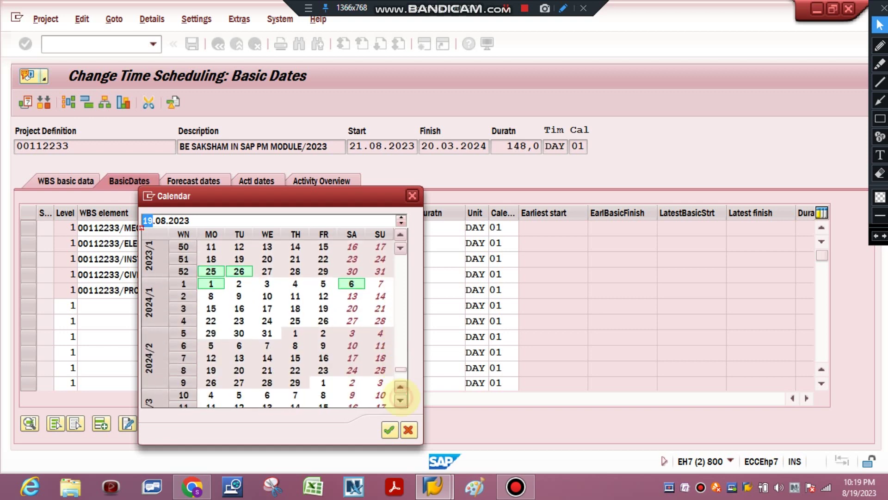
{"action": "double_click", "coordinate": [296, 377]}
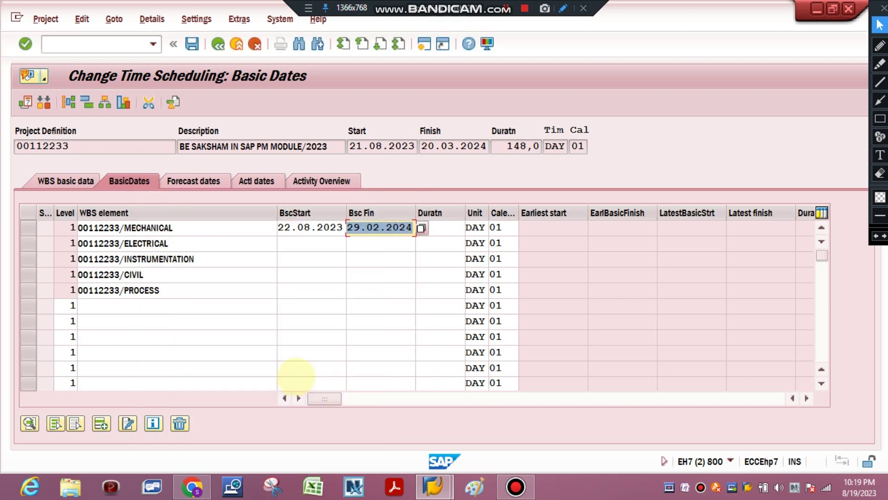
{"action": "left_click", "coordinate": [284, 244]}
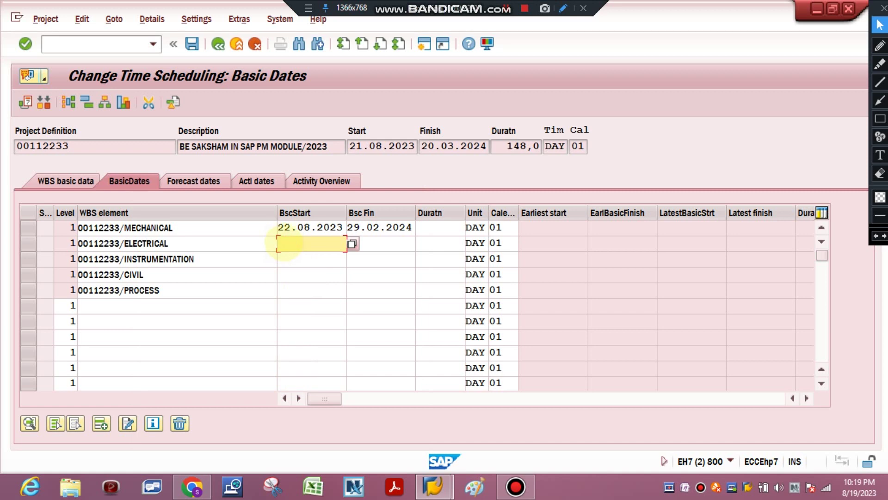
{"action": "key", "text": "ctrl+y"}
{"action": "left_click_drag", "start_coordinate": [283, 227], "coordinate": [370, 231]}
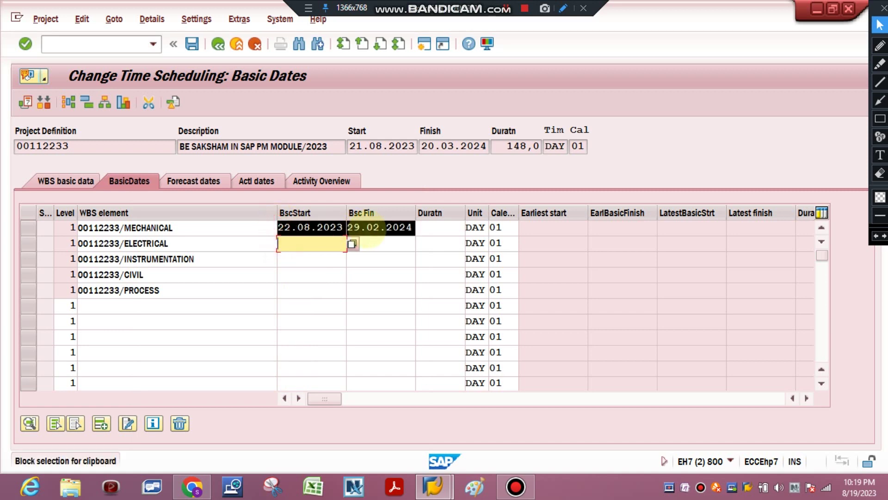
{"action": "key", "text": "ctrl+c"}
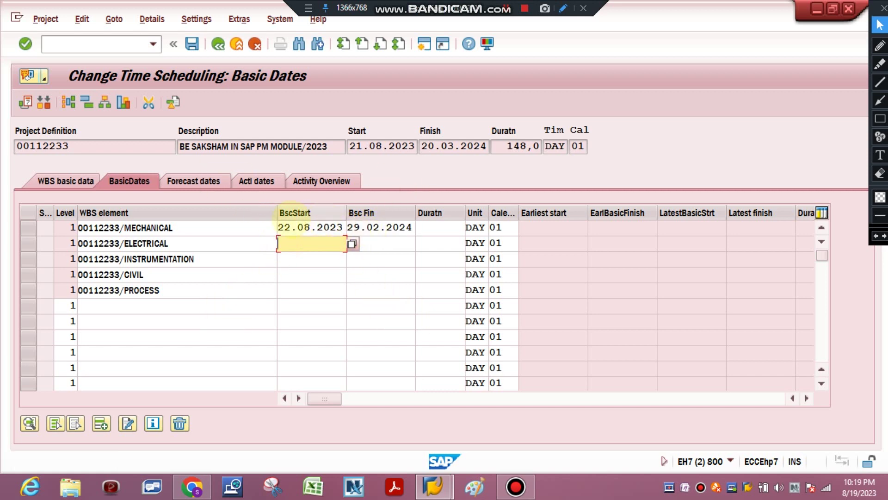
{"action": "left_click", "coordinate": [292, 244]}
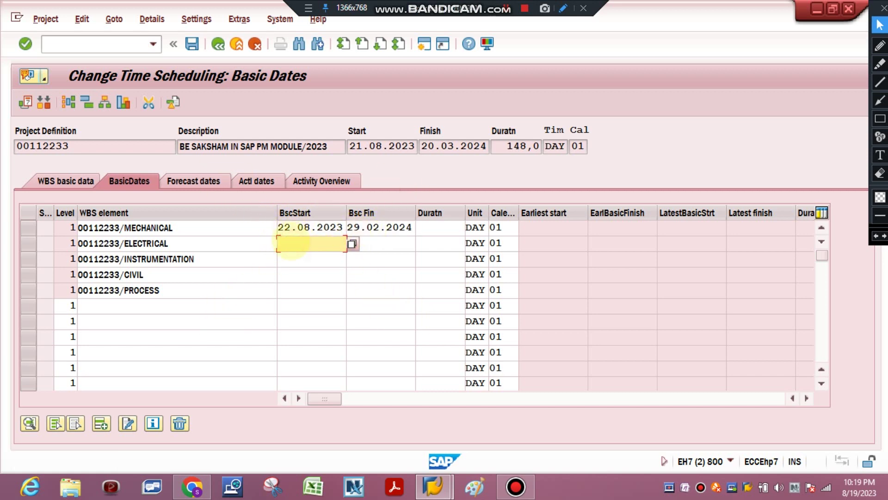
- Copy the MECHANICAL WBS element's basic start 22.08.2023 and basic finish 29.02.2024 to the ELECTRICAL element
{"action": "double_click", "coordinate": [283, 228]}
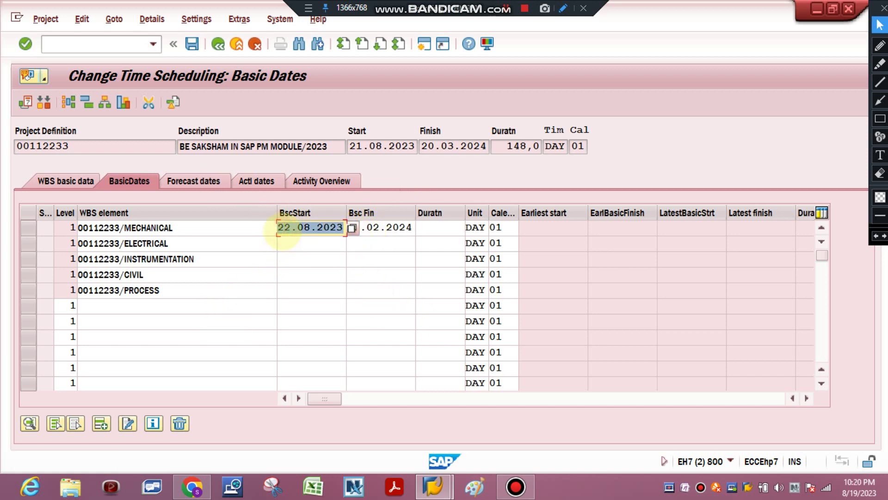
{"action": "key", "text": "ctrl+y"}
{"action": "left_click_drag", "start_coordinate": [286, 227], "coordinate": [387, 226]}
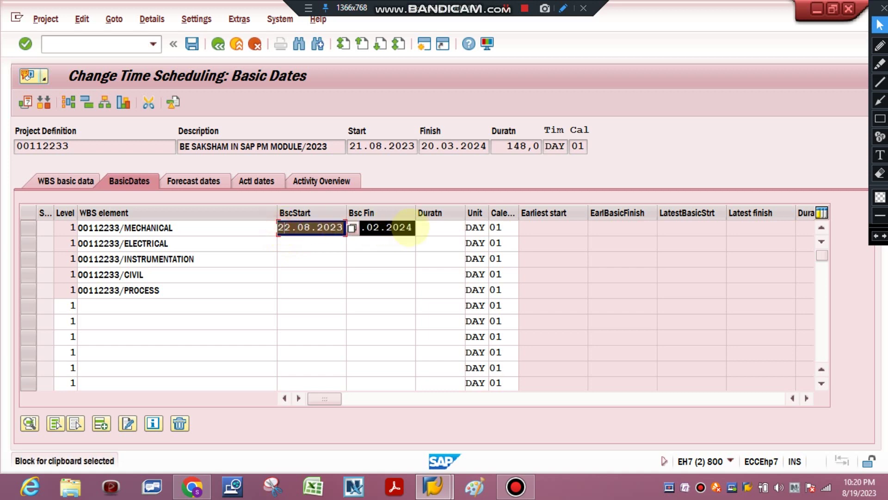
{"action": "key", "text": "ctrl+c"}
{"action": "left_click", "coordinate": [319, 242]}
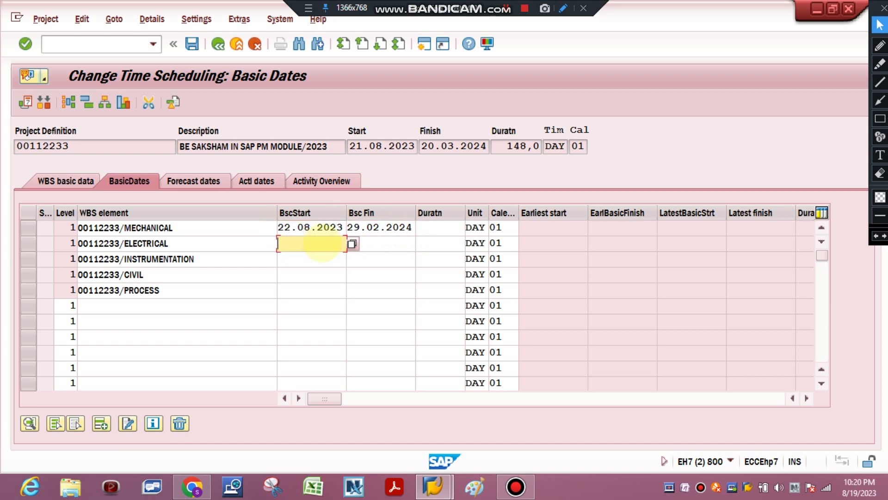
{"action": "key", "text": "ctrl+v"}
- Paste the same basic dates, 22.08.2023 to 29.02.2024, into the INSTRUMENTATION, CIVIL and PROCESS elements
{"action": "left_click", "coordinate": [313, 259]}
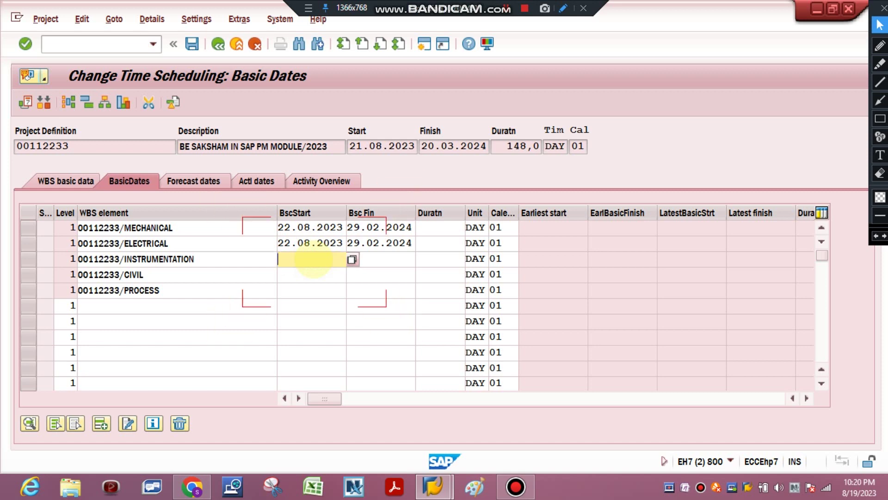
{"action": "key", "text": "ctrl+v"}
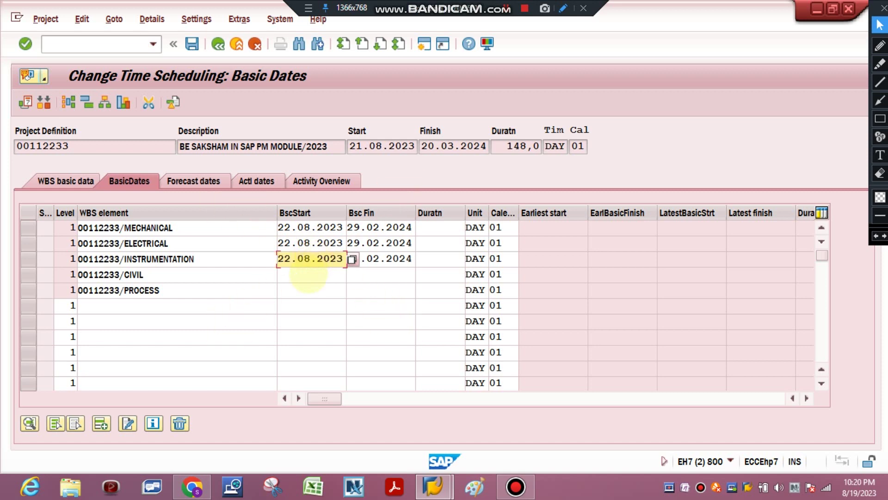
{"action": "left_click", "coordinate": [307, 275]}
{"action": "key", "text": "ctrl+v"}
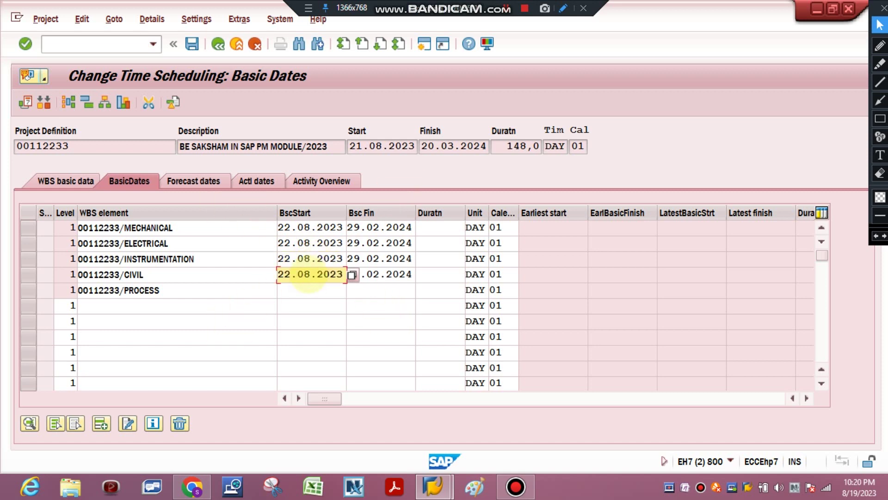
{"action": "left_click", "coordinate": [304, 290]}
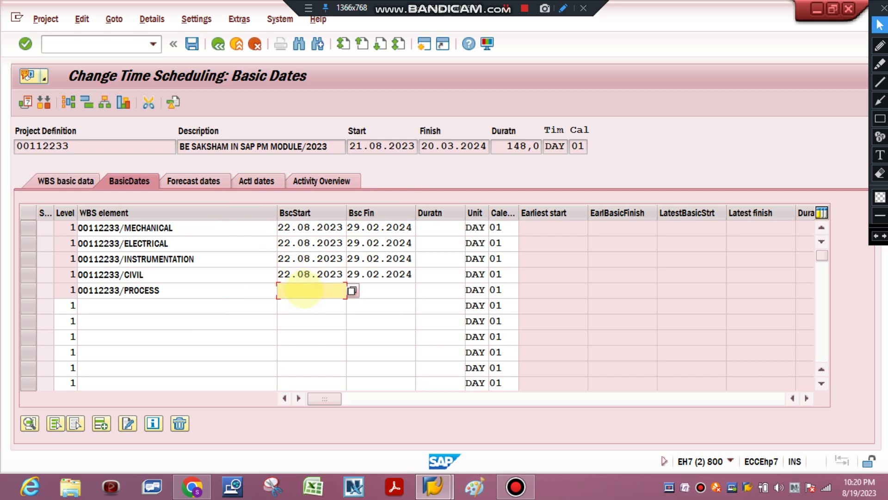
{"action": "key", "text": "ctrl+v"}
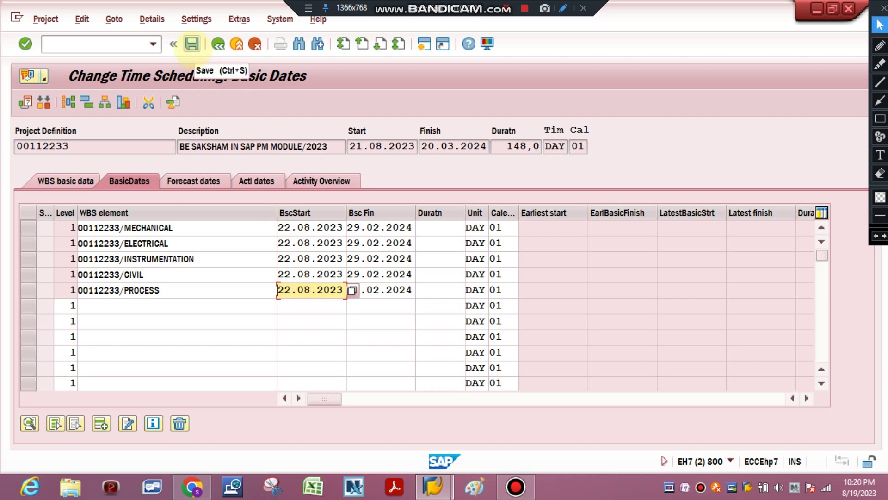
- Save the basic dates of project 00112233 and return to SAP Easy Access
{"action": "left_click", "coordinate": [192, 44]}
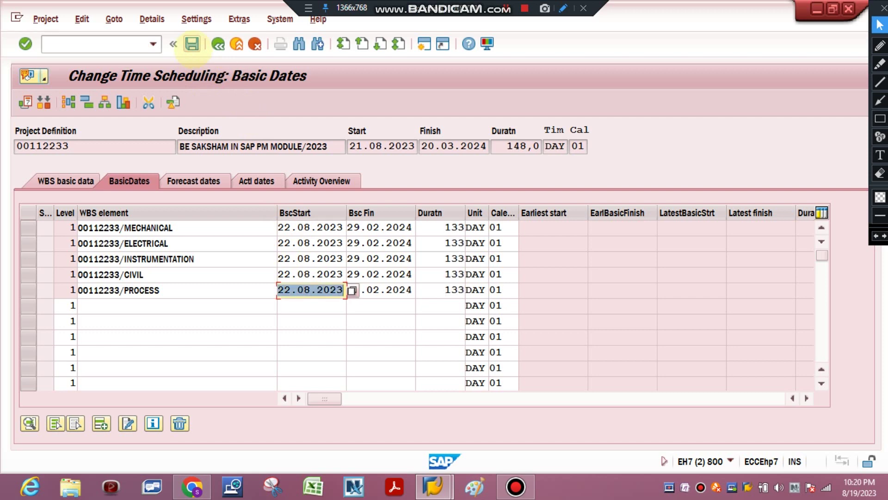
{"action": "left_click", "coordinate": [192, 44]}
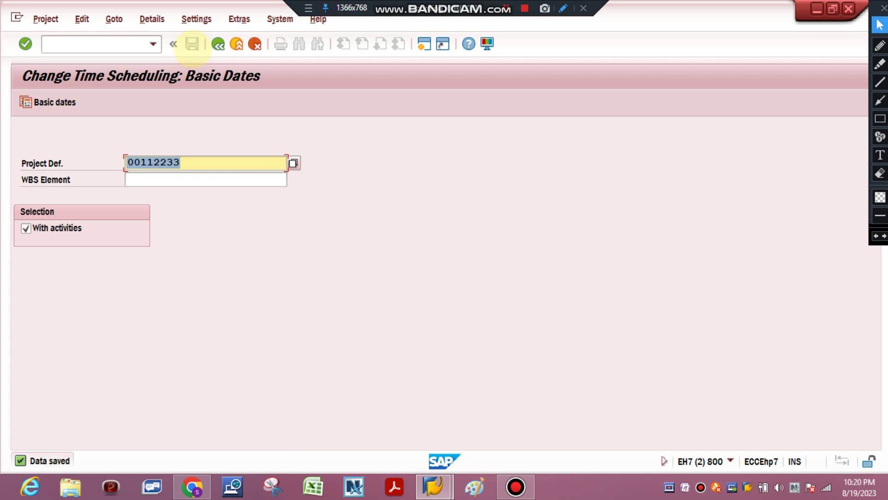
{"action": "left_click", "coordinate": [212, 39]}
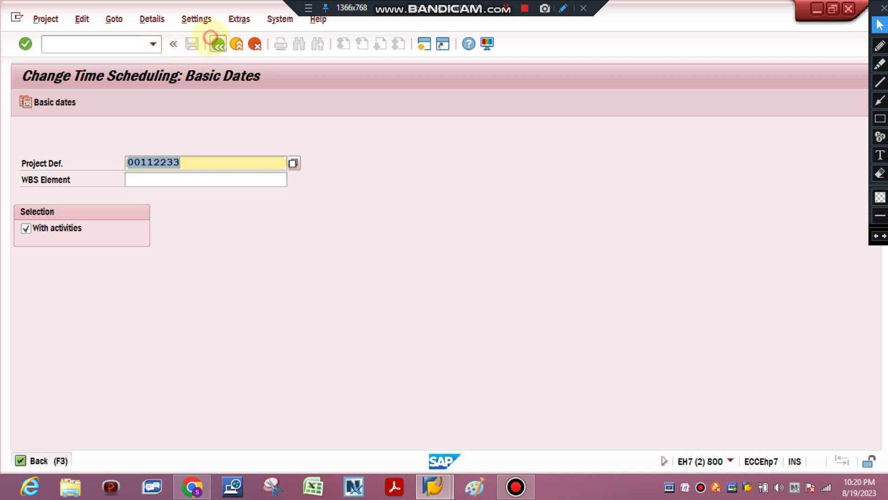
- Run transaction CJ22 to view the basic dates display's initial screen, and return to SAP Easy Access
{"action": "left_click", "coordinate": [153, 44]}
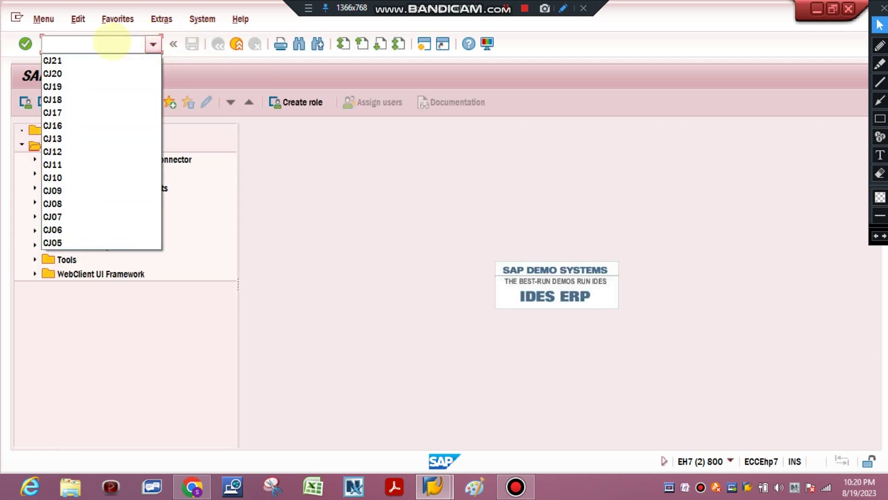
{"action": "left_click", "coordinate": [112, 42]}
{"action": "type", "text": "CJ22"}
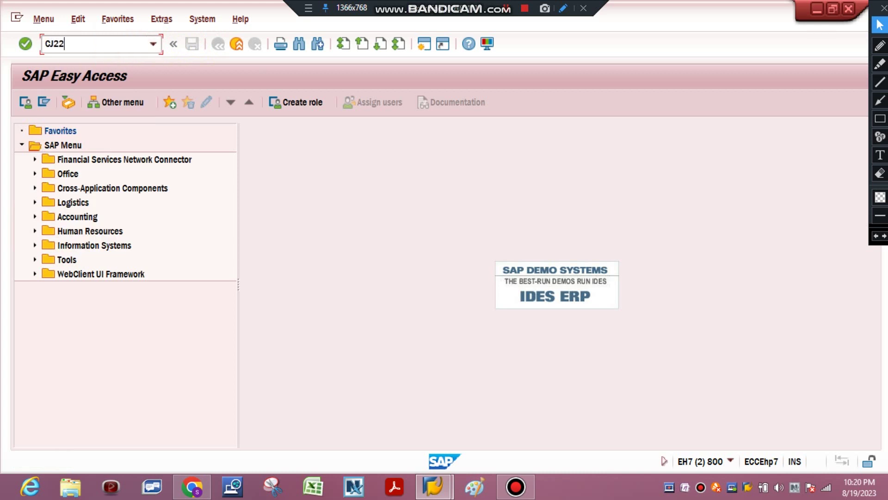
{"action": "key", "text": "Return"}
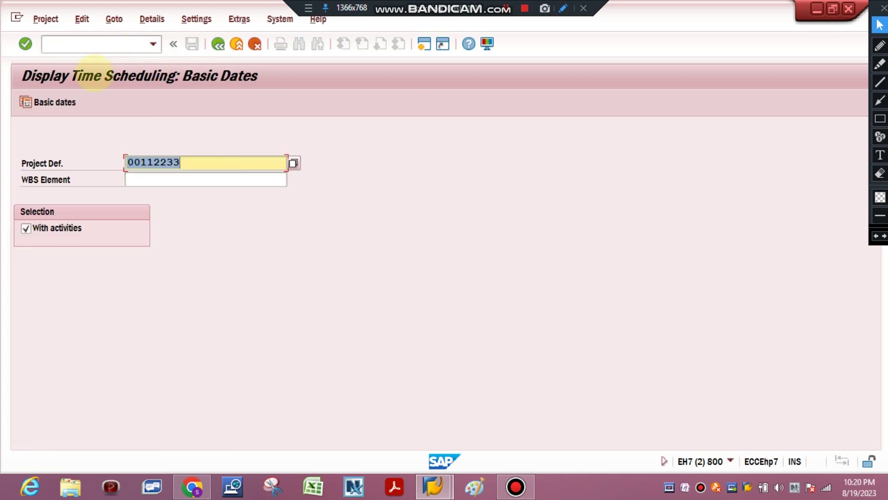
{"action": "left_click", "coordinate": [219, 45]}
{"action": "left_click", "coordinate": [219, 44]}
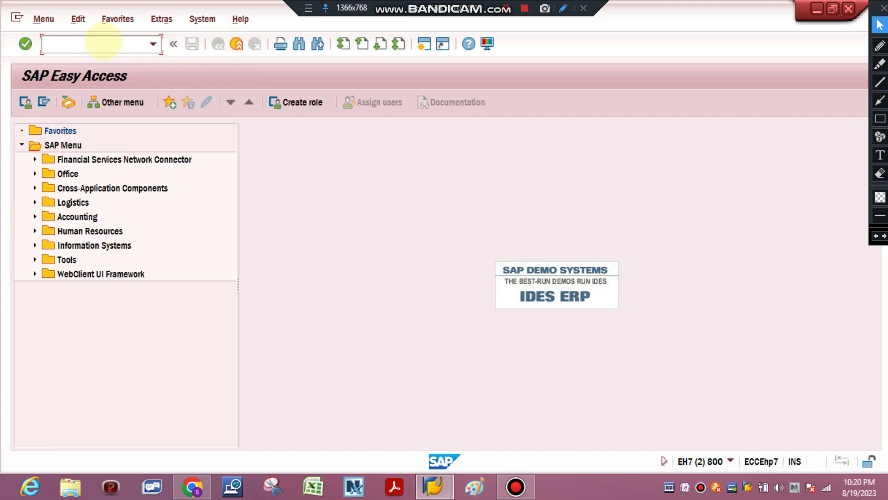
- Run transactions CJ23 and CJ24 to view the initial screens for changing and displaying forecast dates, returning to SAP Easy Access after each
{"action": "left_click", "coordinate": [111, 44]}
{"action": "type", "text": "CJ"}
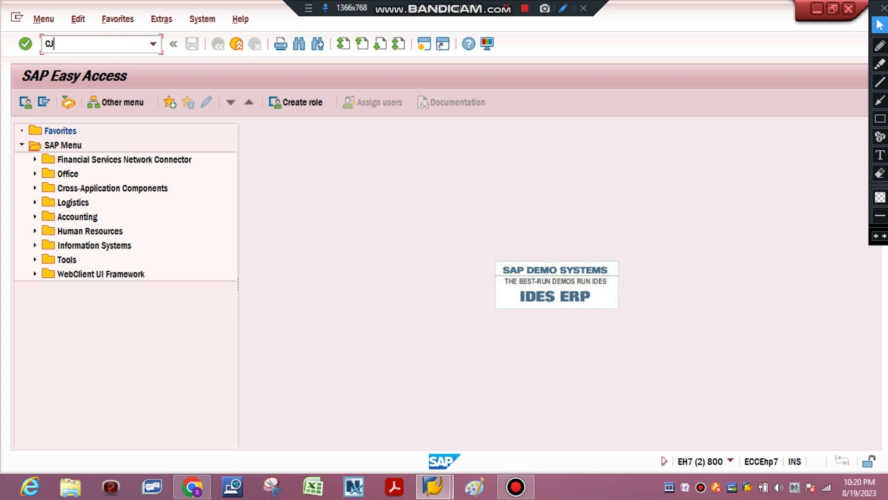
{"action": "type", "text": "23"}
{"action": "key", "text": "Return"}
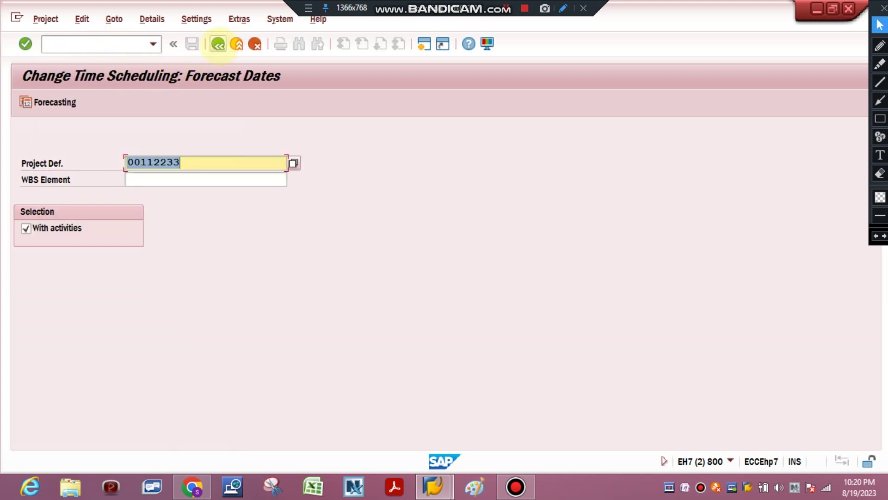
{"action": "left_click", "coordinate": [217, 44]}
{"action": "type", "text": "CJ24"}
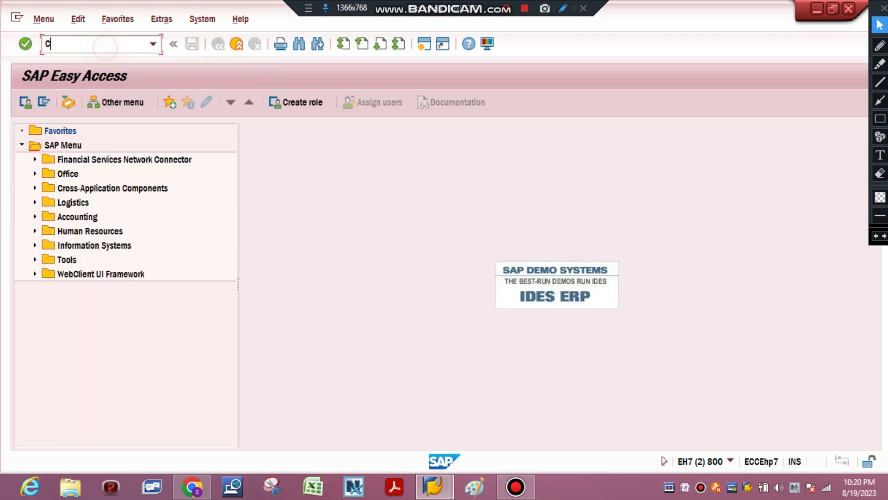
{"action": "key", "text": "Return"}
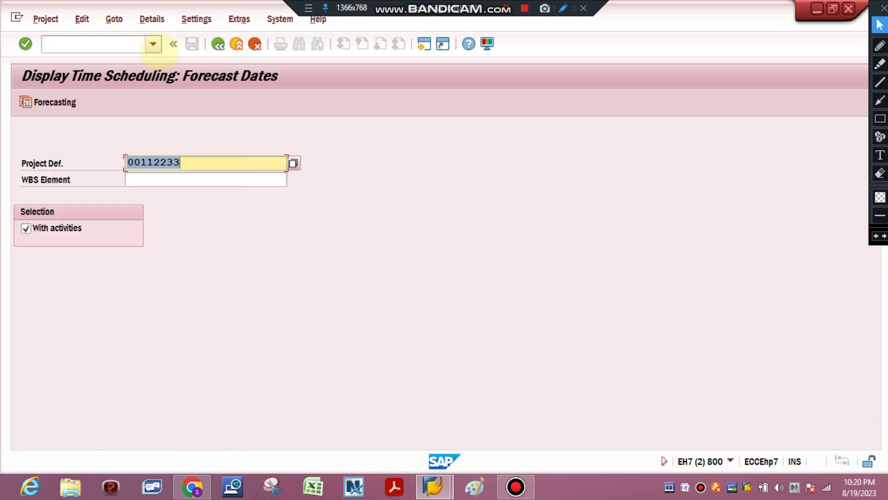
{"action": "left_click", "coordinate": [218, 44]}
- Run transaction CJ25 to view the initial screen for changing actual dates, and return to SAP Easy Access
{"action": "left_click", "coordinate": [114, 41]}
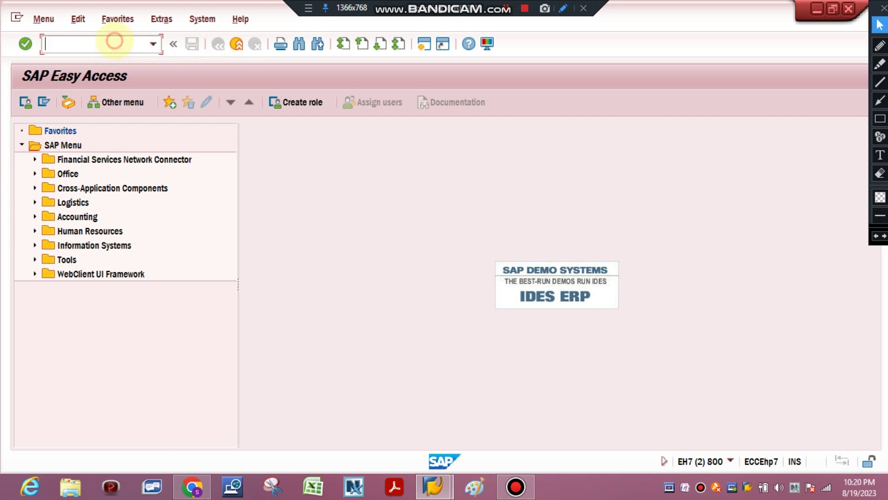
{"action": "type", "text": "CJ25"}
{"action": "key", "text": "Return"}
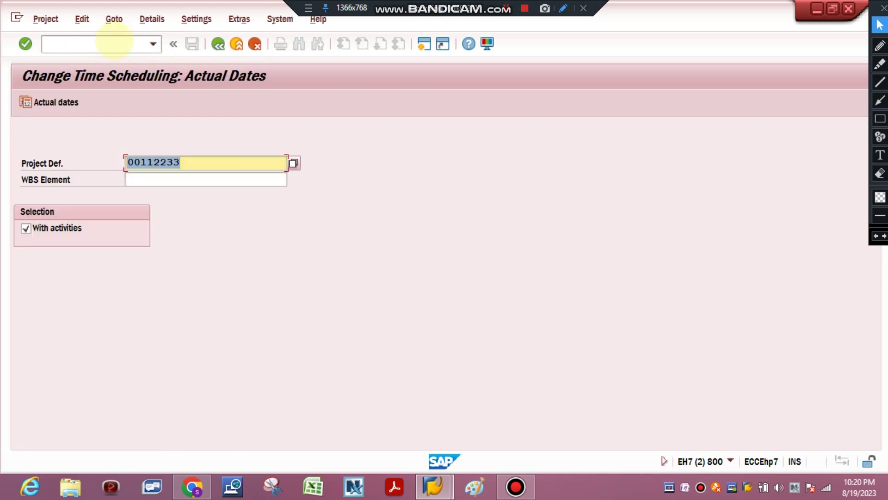
{"action": "left_click", "coordinate": [219, 44]}
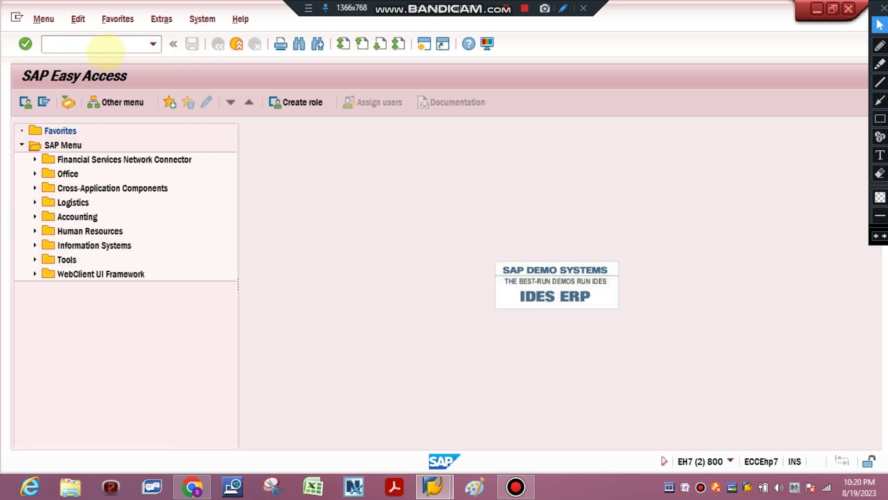
- Run transaction CJ30 to view the original budget's initial screen, and return to SAP Easy Access
{"action": "left_click", "coordinate": [104, 45]}
{"action": "type", "text": "CJ"}
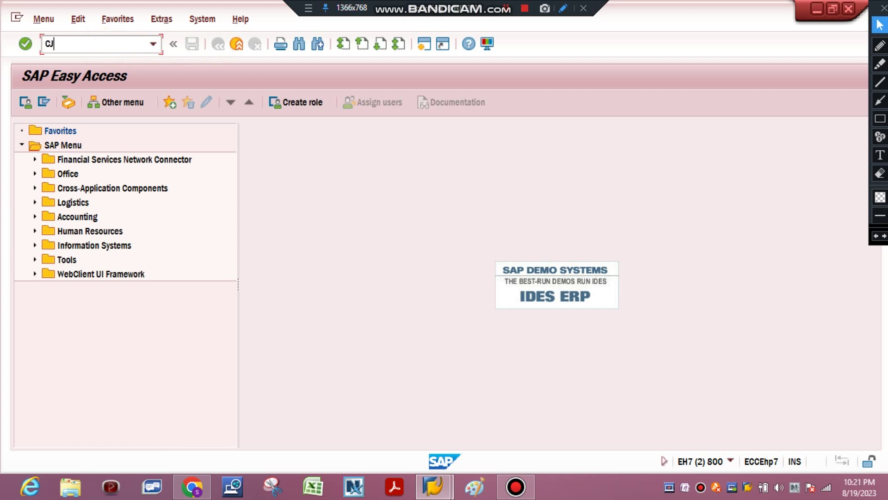
{"action": "type", "text": "30"}
{"action": "key", "text": "Return"}
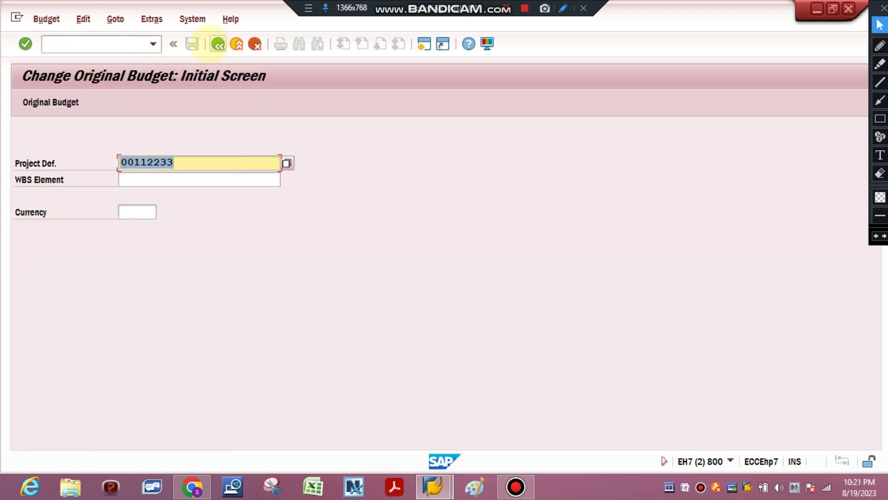
{"action": "left_click", "coordinate": [217, 44]}
- Run transaction CJ29 to view the project scheduling initial screen, and return to SAP Easy Access
{"action": "left_click", "coordinate": [93, 44]}
{"action": "type", "text": "CJ"}
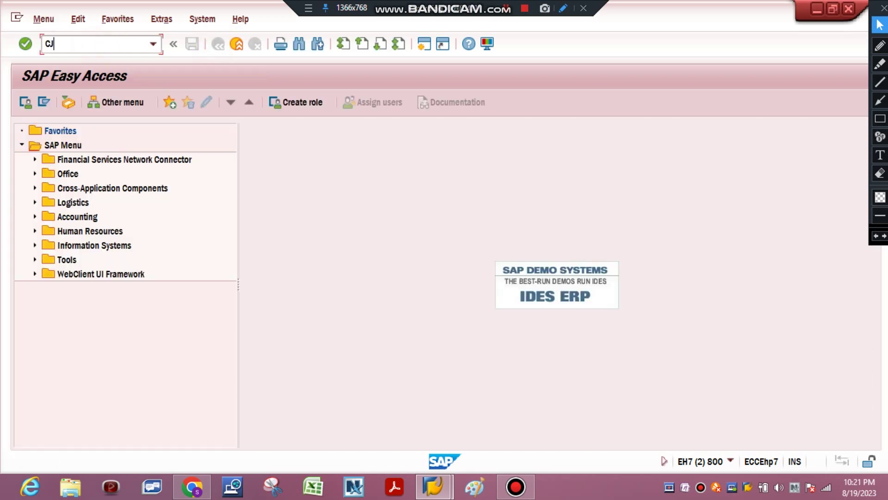
{"action": "type", "text": "29"}
{"action": "key", "text": "Return"}
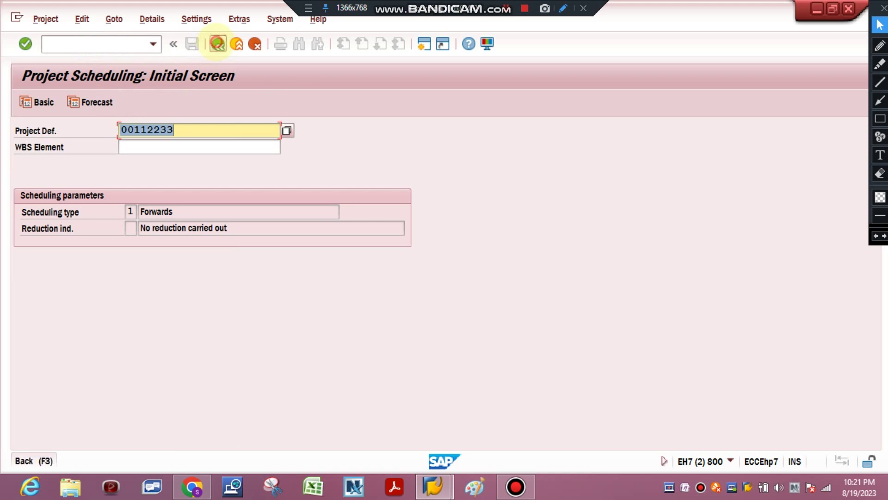
{"action": "left_click", "coordinate": [217, 44]}
- Run transaction CJ30, open the original budget of project definition 00112233 and select the MECHANICAL element's budget for 2023
{"action": "left_click", "coordinate": [113, 44]}
{"action": "type", "text": "CJ30"}
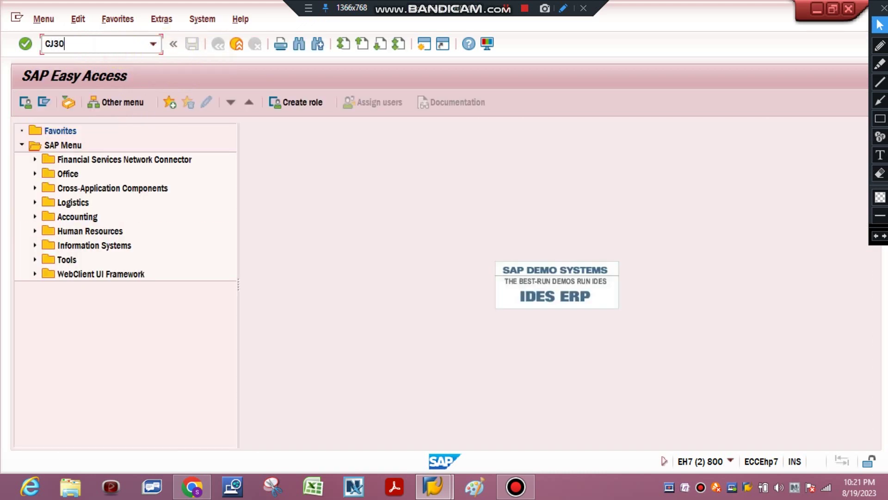
{"action": "key", "text": "Return"}
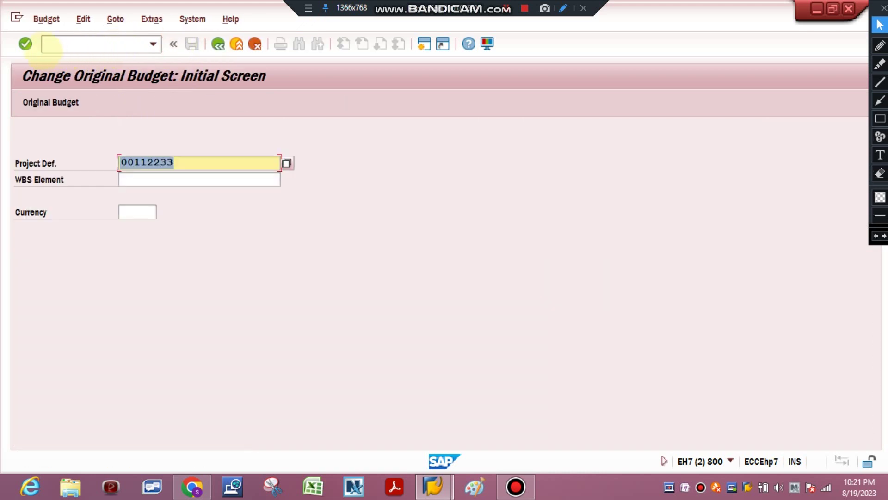
{"action": "left_click", "coordinate": [25, 44]}
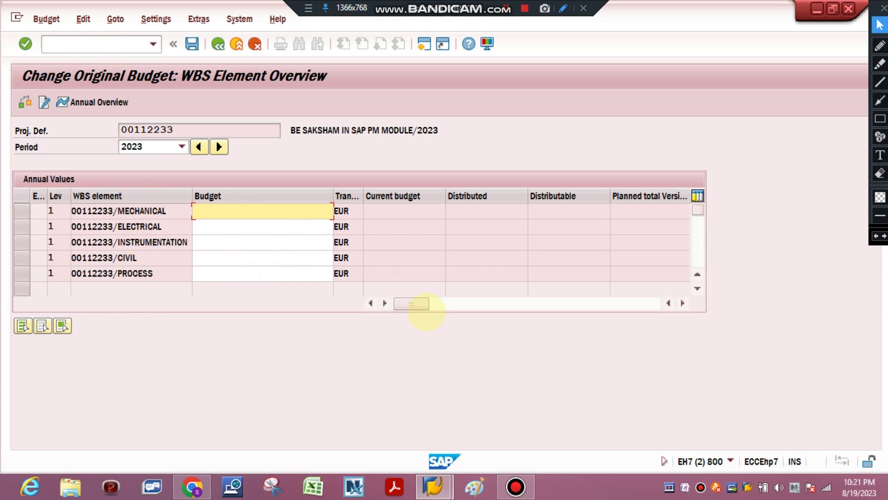
{"action": "mouse_move", "coordinate": [420, 303]}
{"action": "left_mouse_down"}
{"action": "mouse_move", "coordinate": [463, 303]}
{"action": "mouse_move", "coordinate": [417, 304]}
{"action": "left_mouse_up"}
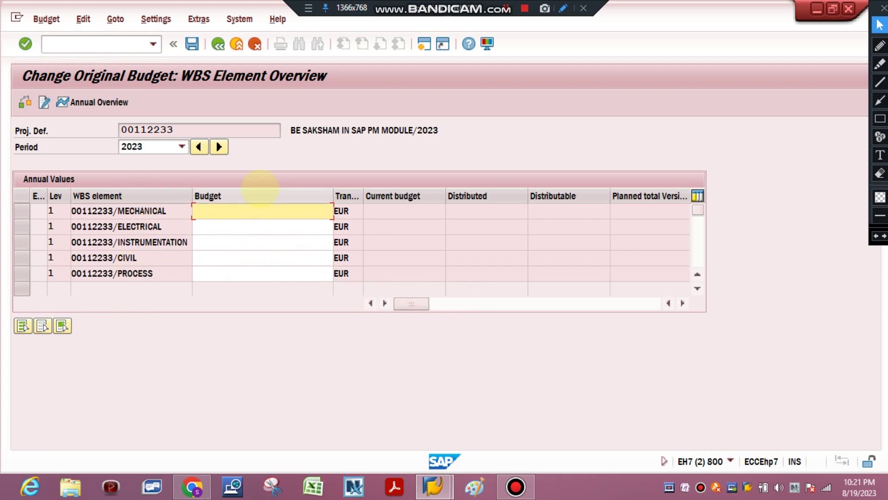
{"action": "left_click", "coordinate": [247, 210]}
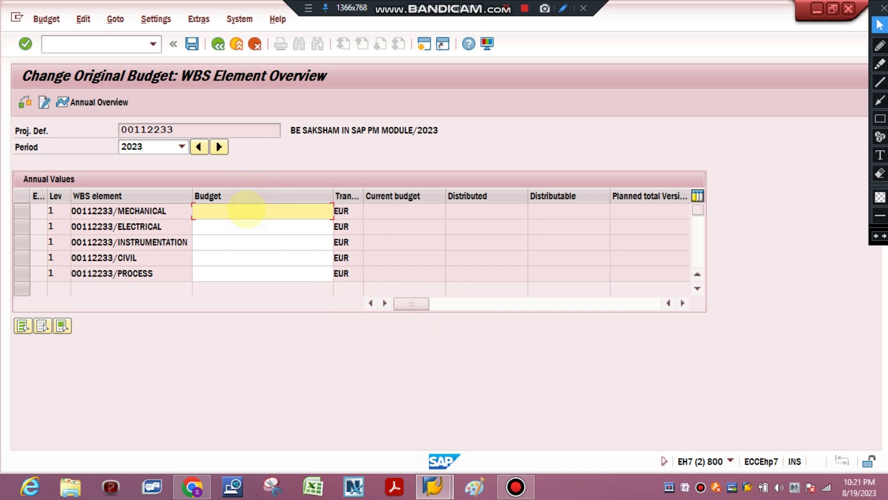
- Enter the 2023 budgets: 30 EUR for MECHANICAL, 20 EUR each for CIVIL, ELECTRICAL and INSTRUMENTATION, and 10 EUR for PROCESS
{"action": "type", "text": "30"}
{"action": "left_click", "coordinate": [269, 252]}
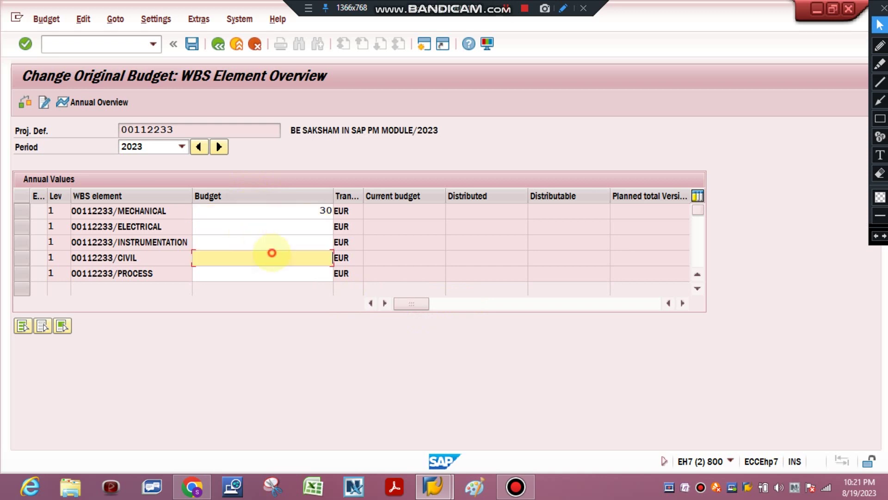
{"action": "type", "text": "20"}
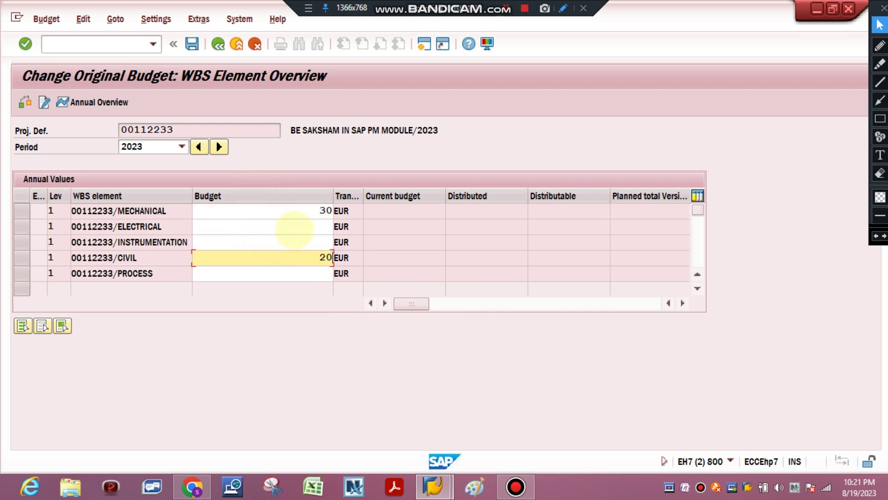
{"action": "left_click", "coordinate": [297, 226]}
{"action": "type", "text": "20"}
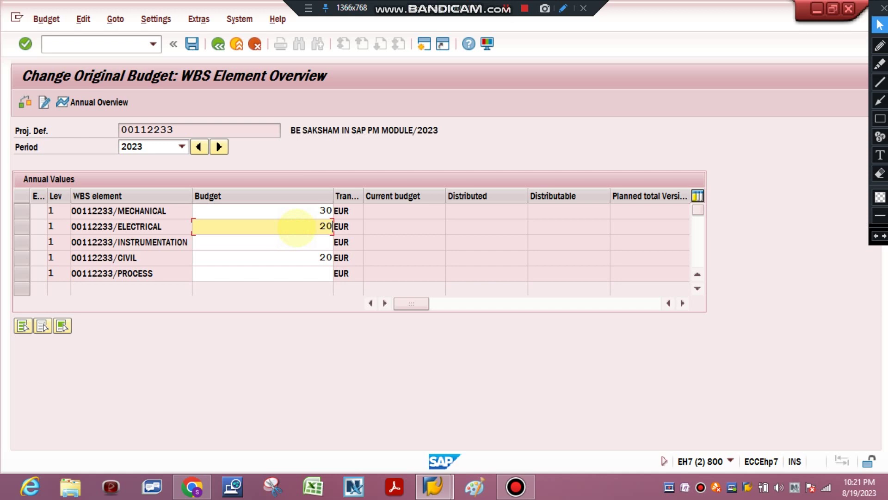
{"action": "left_click", "coordinate": [307, 239]}
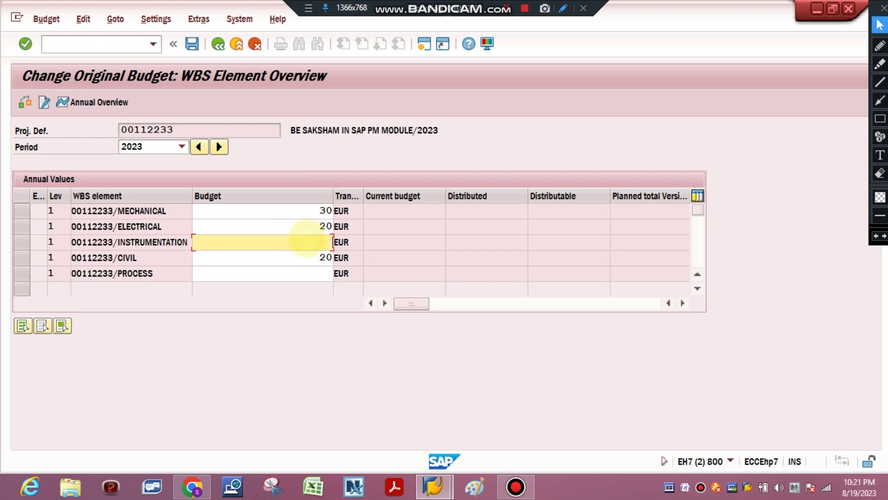
{"action": "type", "text": "20"}
{"action": "left_click", "coordinate": [320, 274]}
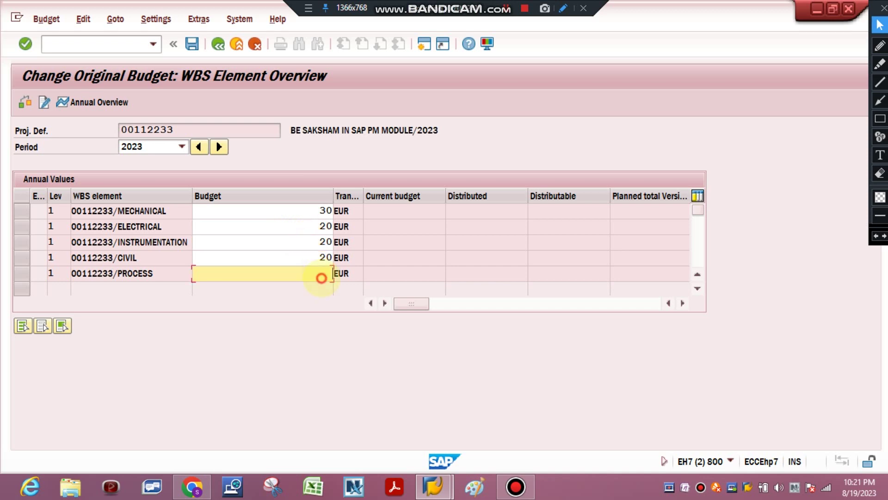
{"action": "type", "text": "10"}
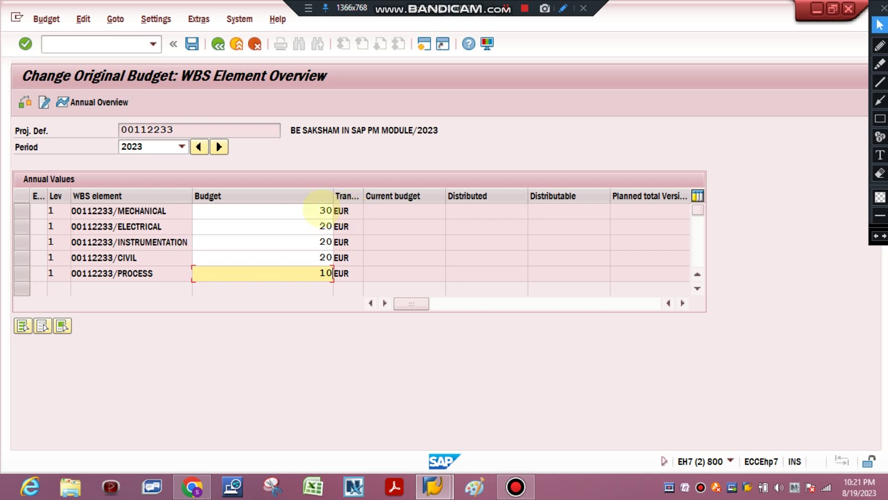
{"action": "key", "text": "Return"}
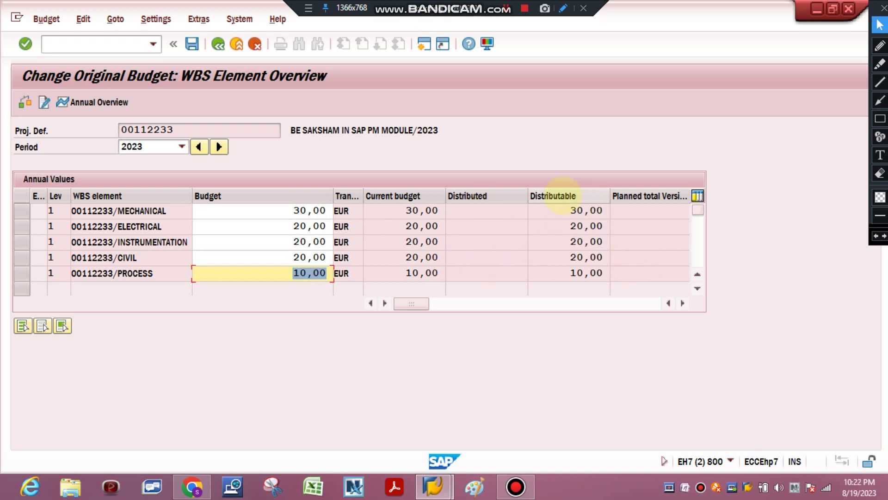
- Run the budget check, repeat it for the ELECTRICAL, INSTRUMENTATION, CIVIL and PROCESS elements, and save the original budget
{"action": "left_click", "coordinate": [682, 303]}
{"action": "left_click", "coordinate": [682, 303]}
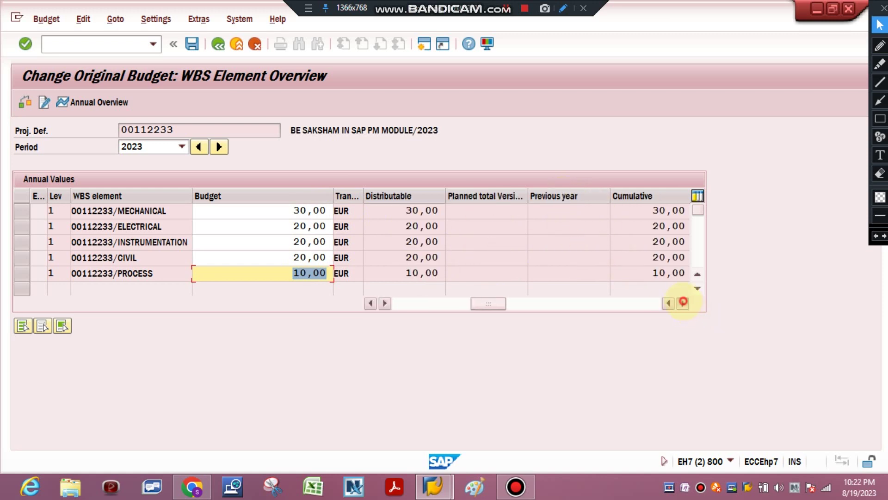
{"action": "left_click", "coordinate": [682, 303]}
{"action": "left_click", "coordinate": [683, 303]}
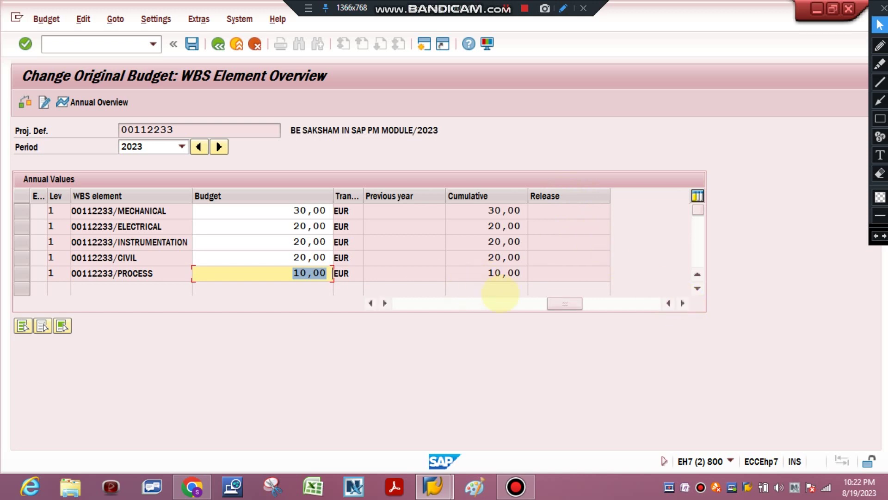
{"action": "left_click_drag", "start_coordinate": [553, 303], "coordinate": [392, 303]}
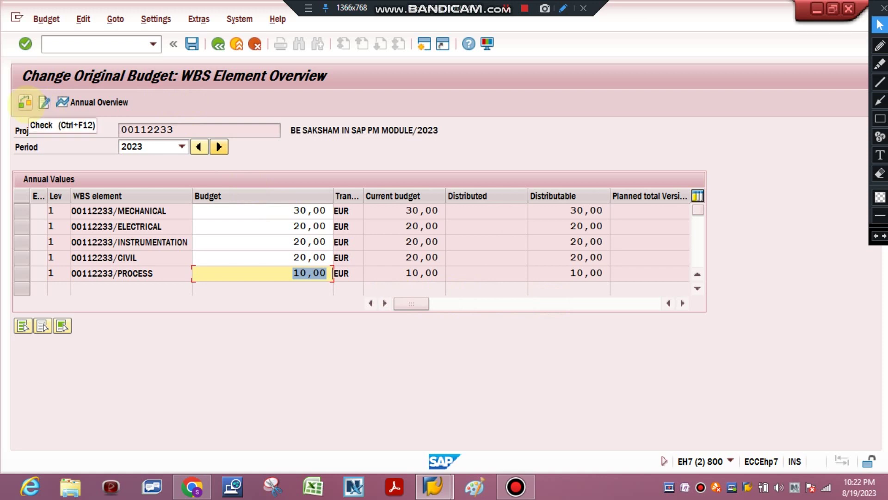
{"action": "left_click", "coordinate": [25, 102]}
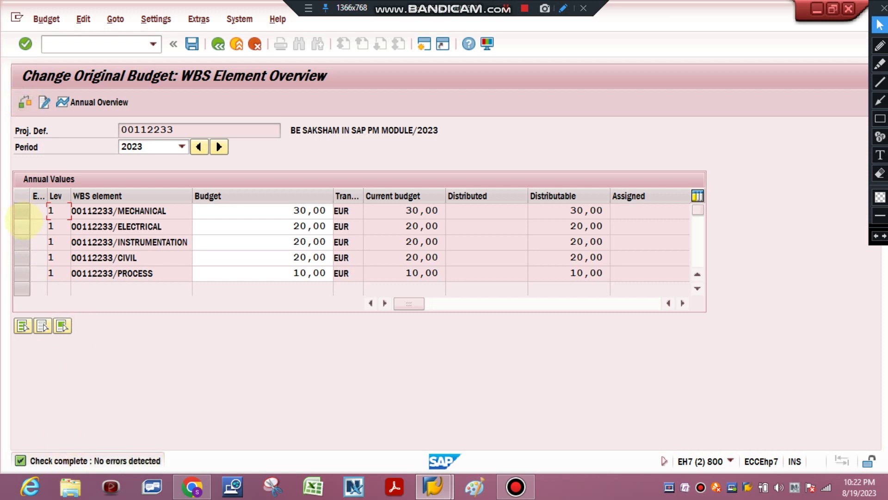
{"action": "left_click", "coordinate": [22, 225]}
{"action": "left_click", "coordinate": [25, 103]}
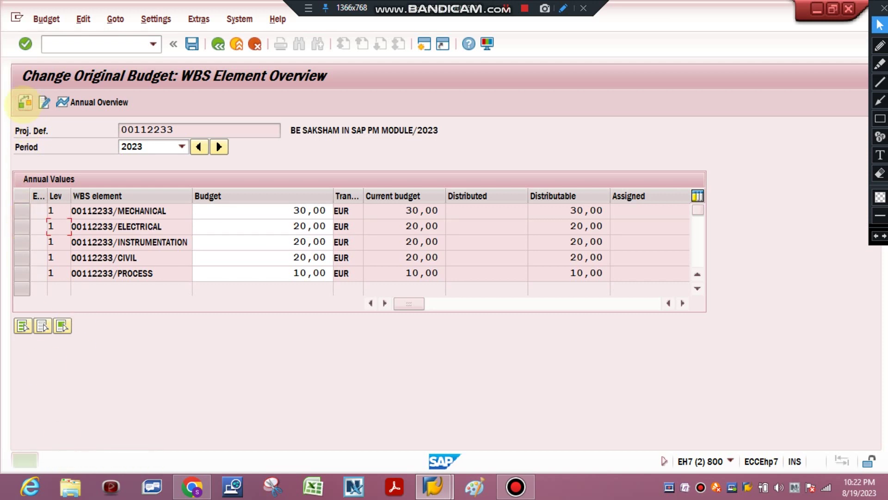
{"action": "left_click", "coordinate": [21, 241]}
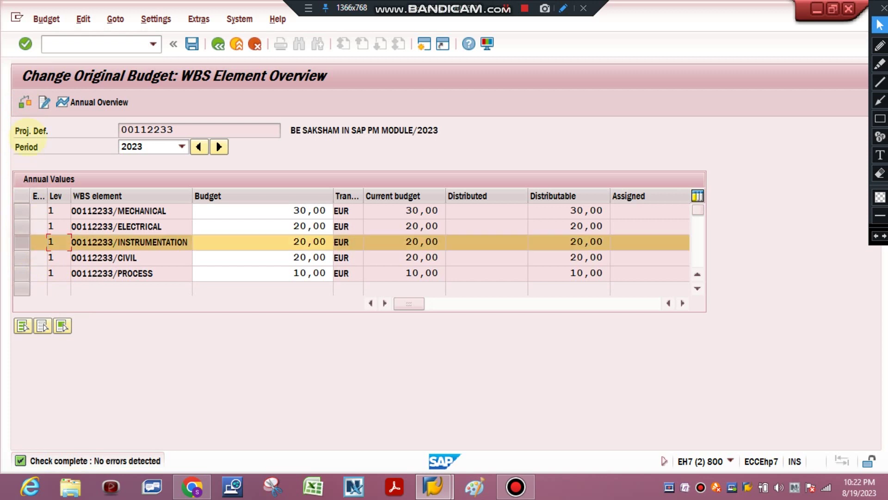
{"action": "left_click", "coordinate": [25, 102]}
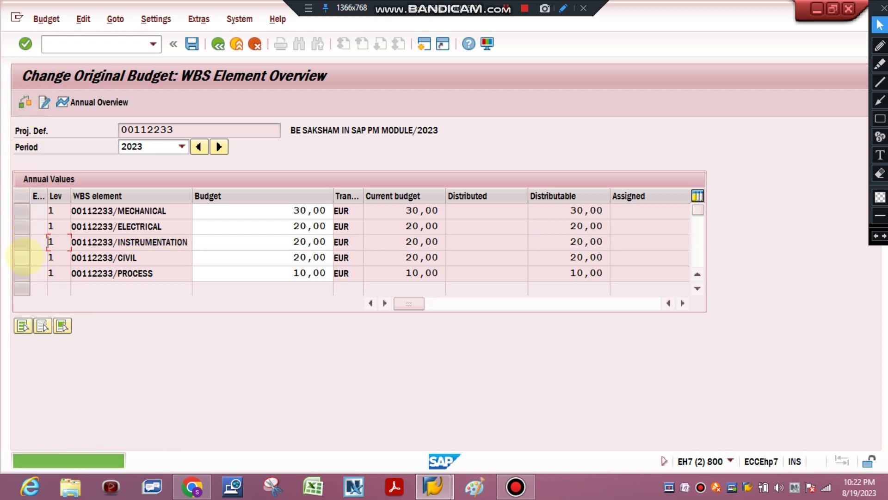
{"action": "left_click", "coordinate": [21, 257]}
{"action": "left_click", "coordinate": [25, 103]}
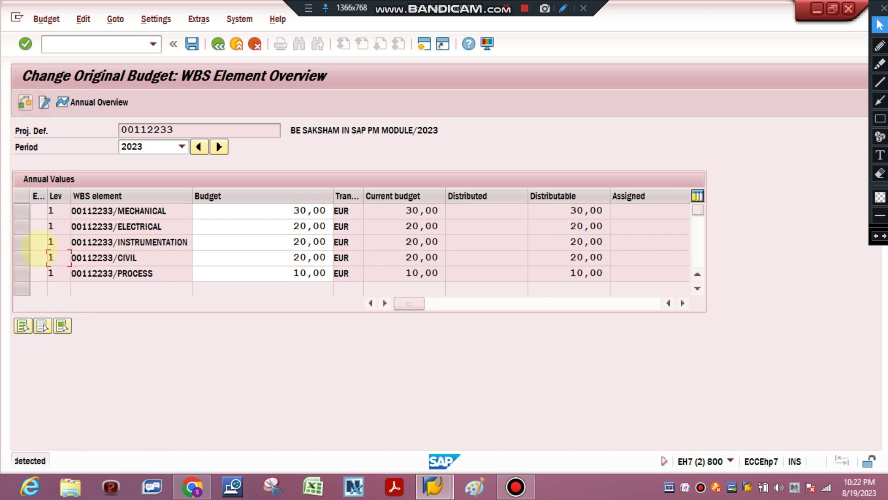
{"action": "left_click", "coordinate": [21, 272]}
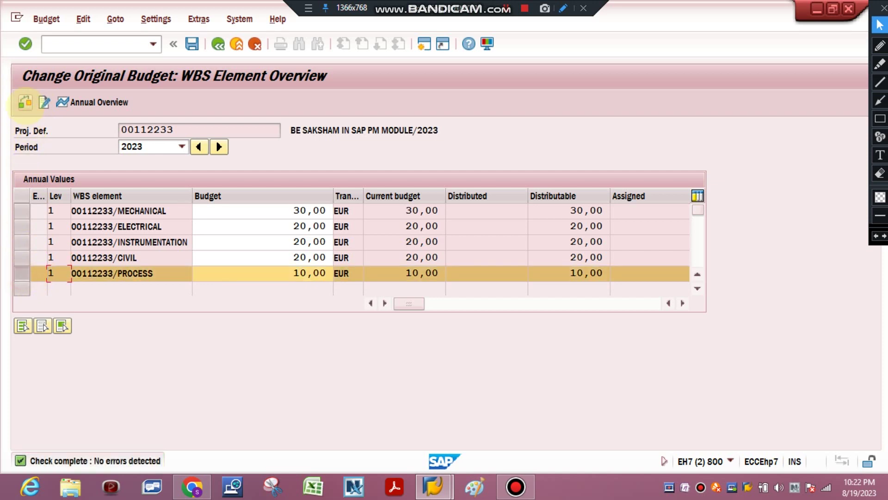
{"action": "left_click", "coordinate": [25, 102]}
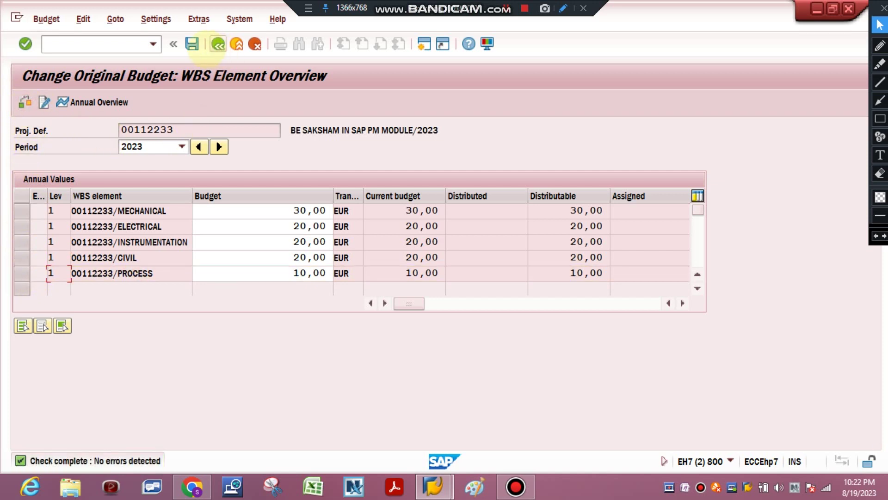
{"action": "left_click", "coordinate": [191, 43]}
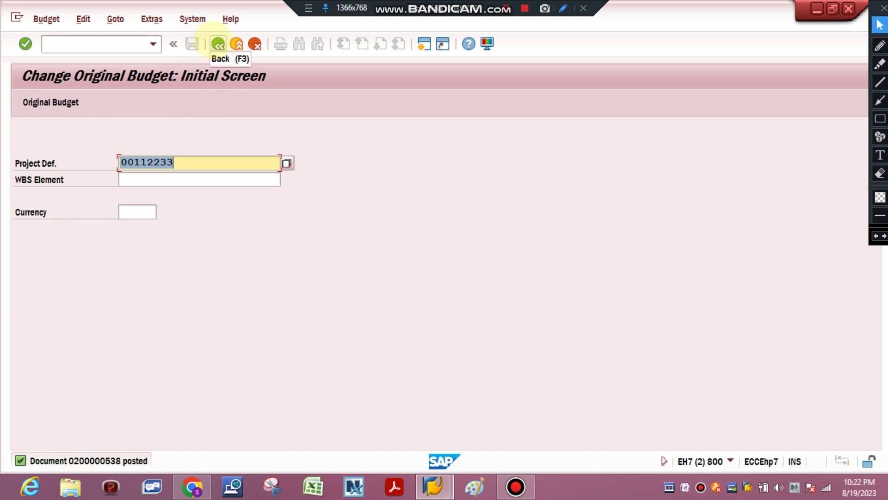
{"action": "left_click", "coordinate": [215, 43]}
- Run transaction CJ31 and display the original budget of project definition 00112233 to review its WBS element values
{"action": "left_click", "coordinate": [108, 44]}
{"action": "type", "text": "CJ"}
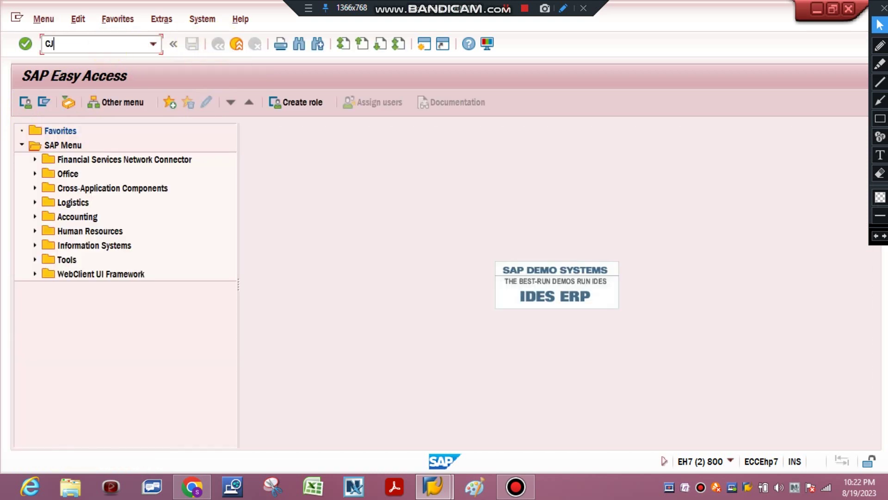
{"action": "type", "text": "31"}
{"action": "key", "text": "Return"}
{"action": "left_click", "coordinate": [124, 178]}
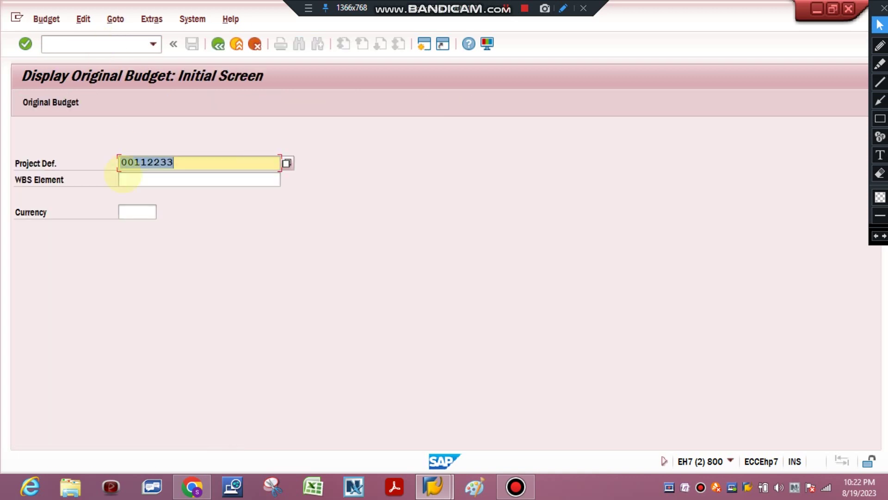
{"action": "key", "text": "Return"}
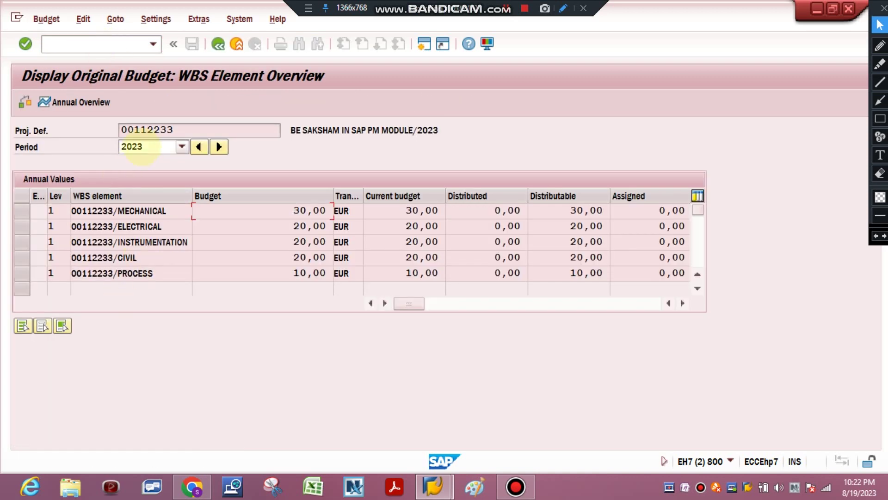
{"action": "left_click_drag", "start_coordinate": [178, 129], "coordinate": [96, 125]}
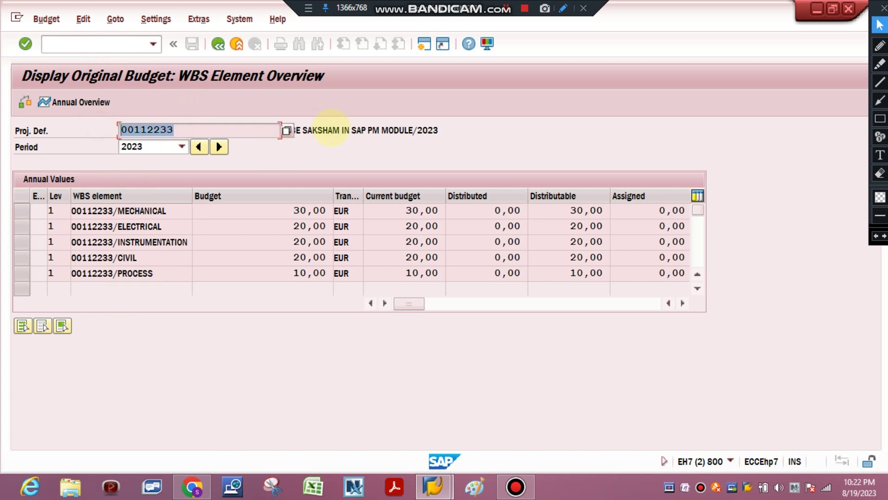
{"action": "left_click", "coordinate": [319, 129]}
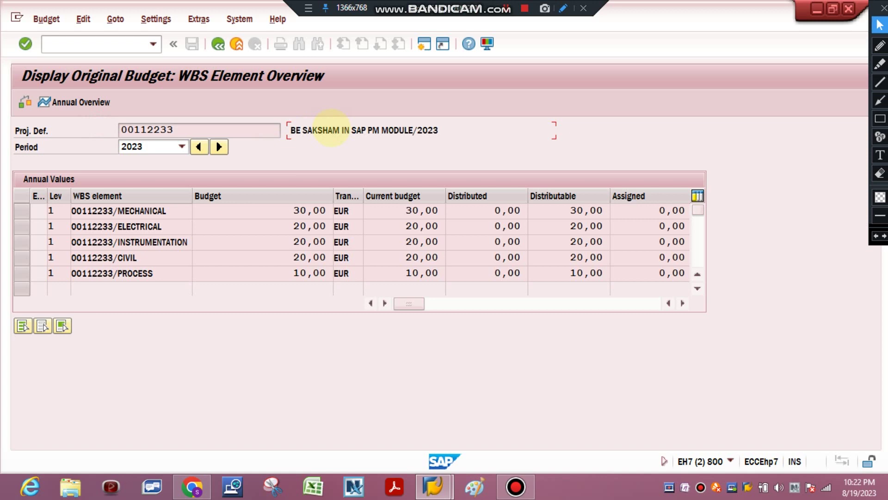